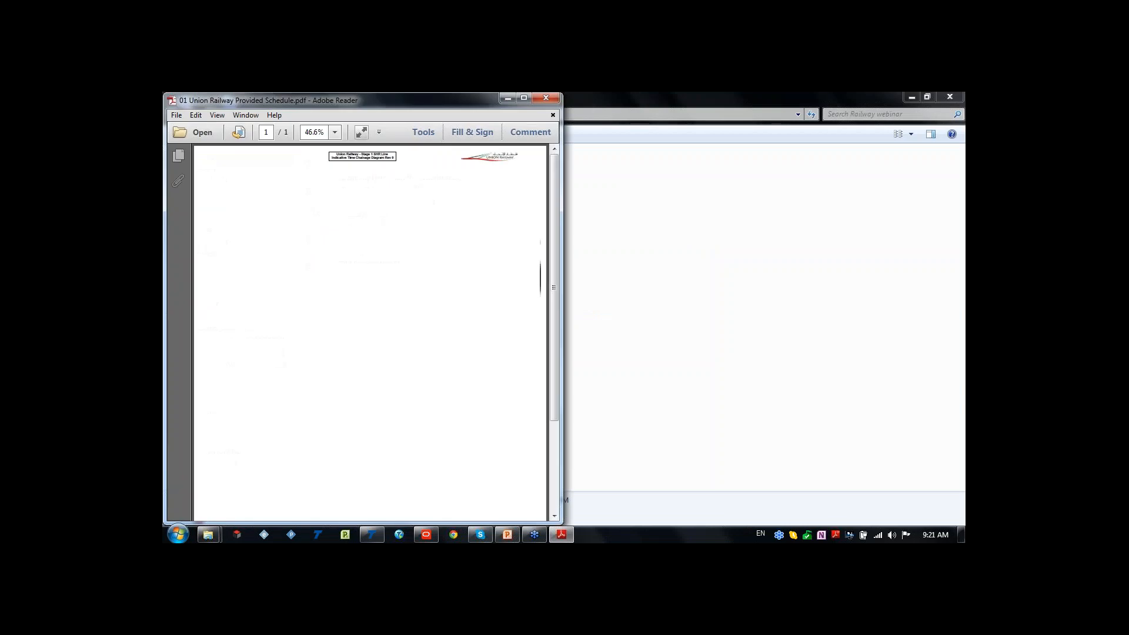
# - Maximize the Union Railway schedule, then open the Railway Germany Hermsdorf to Klosterlausnitz PDF from the Railway webinar folder and maximize it
pyautogui.click(523, 98)
pyautogui.hotkey('alt', 'Tab')
pyautogui.doubleClick(378, 180)
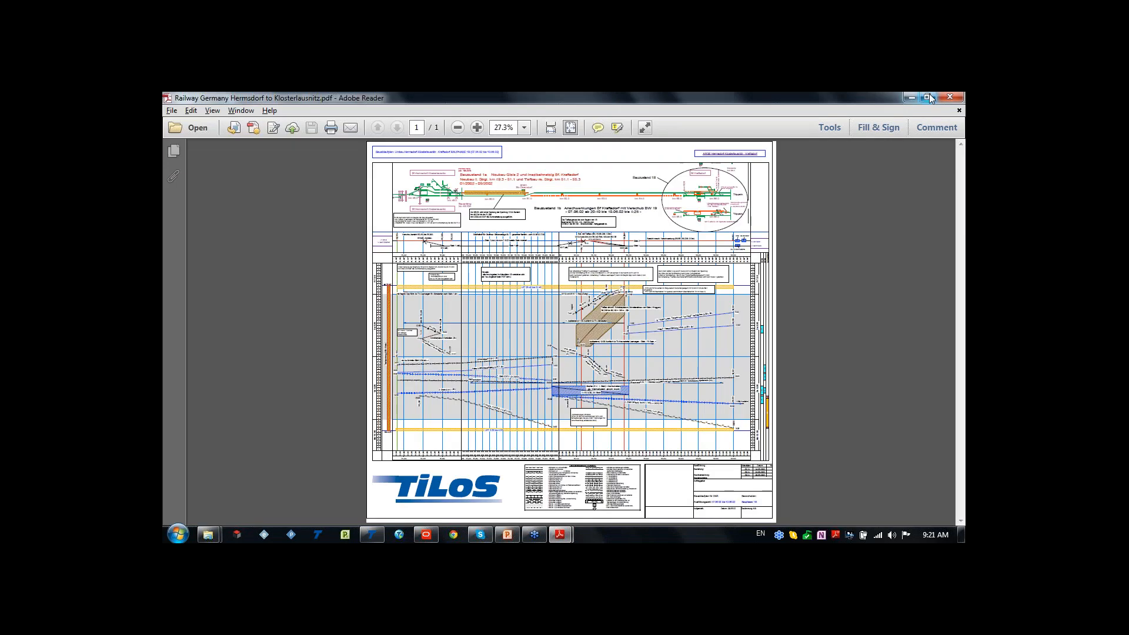
pyautogui.click(926, 97)
# - Return to the Railway webinar folder and open the Railway Project South Africa 2010 PDF
pyautogui.hotkey('alt', 'Tab')
pyautogui.hotkey('alt', 'Tab')
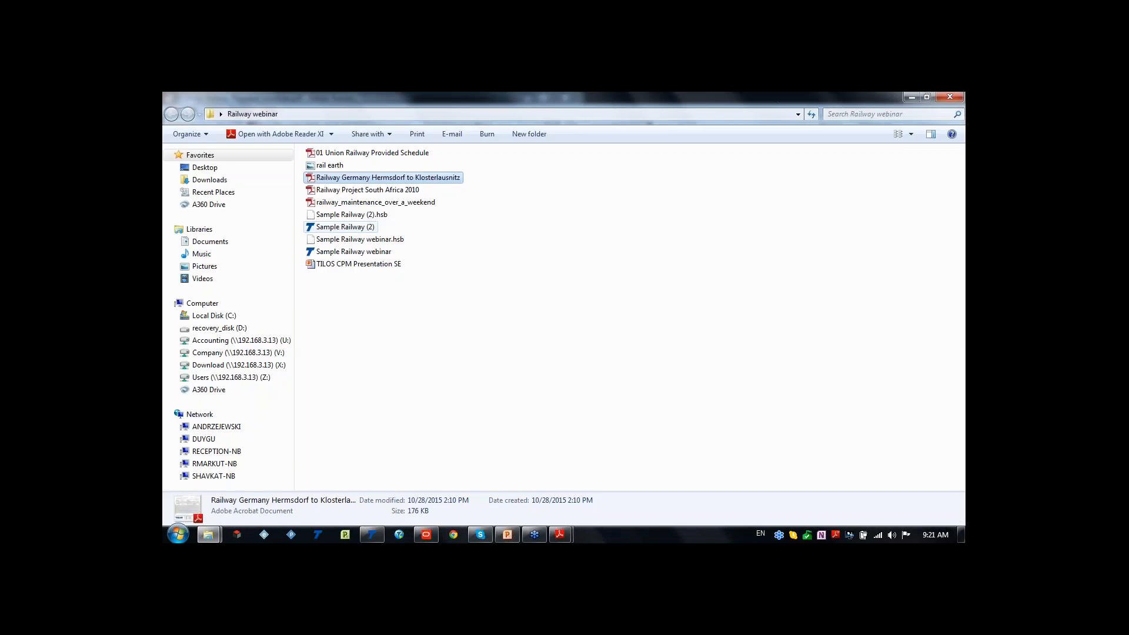
pyautogui.click(363, 190)
pyautogui.doubleClick(363, 191)
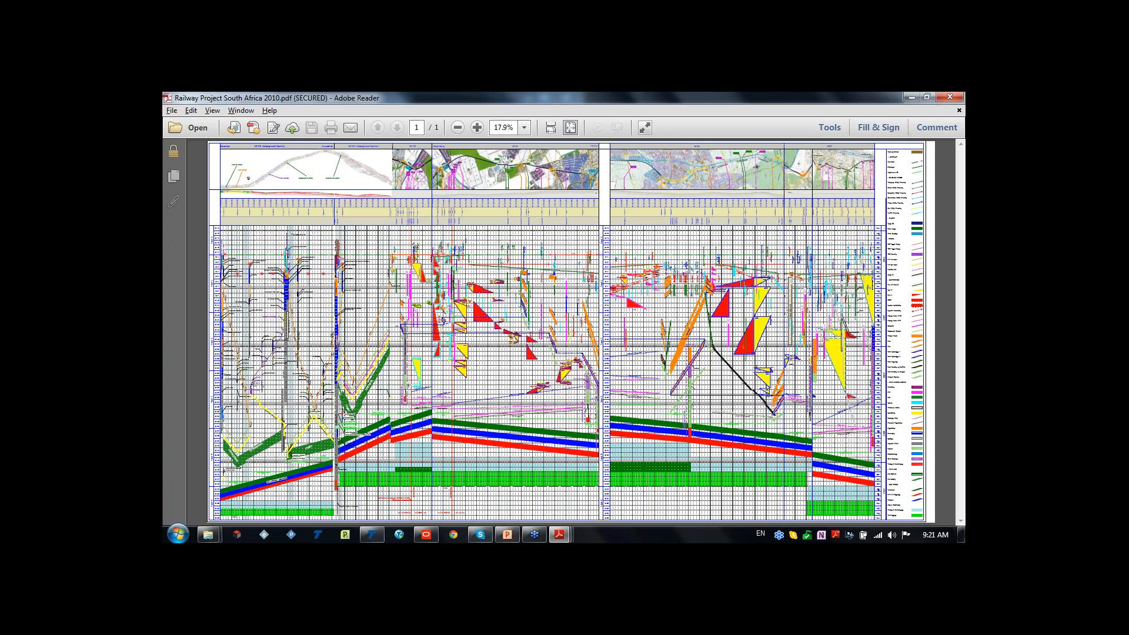
# - Examine the chainage scale, elevation profile and early activities in the underground section of the South Africa diagram
pyautogui.scroll(3, 217, 204)
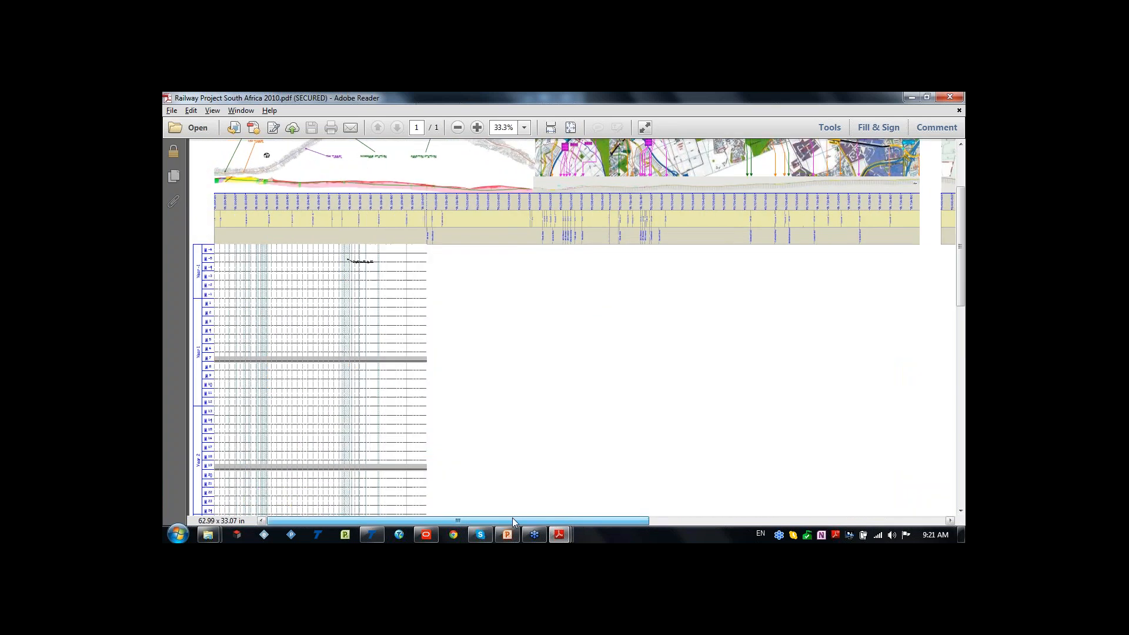
pyautogui.scroll(1, 341, 364)
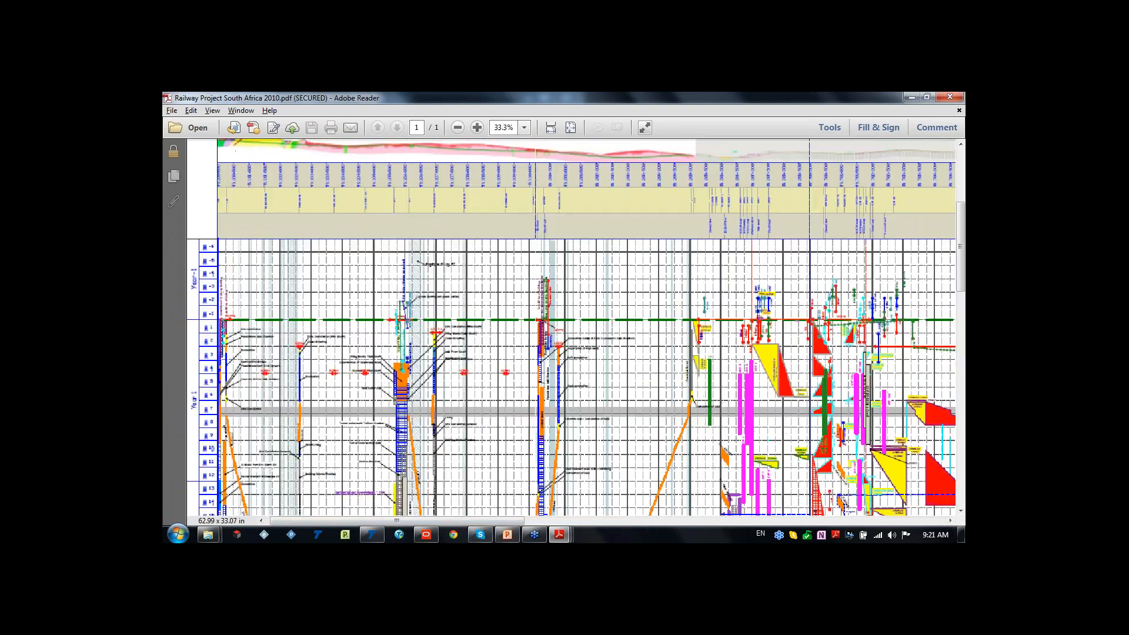
pyautogui.scroll(1, 341, 364)
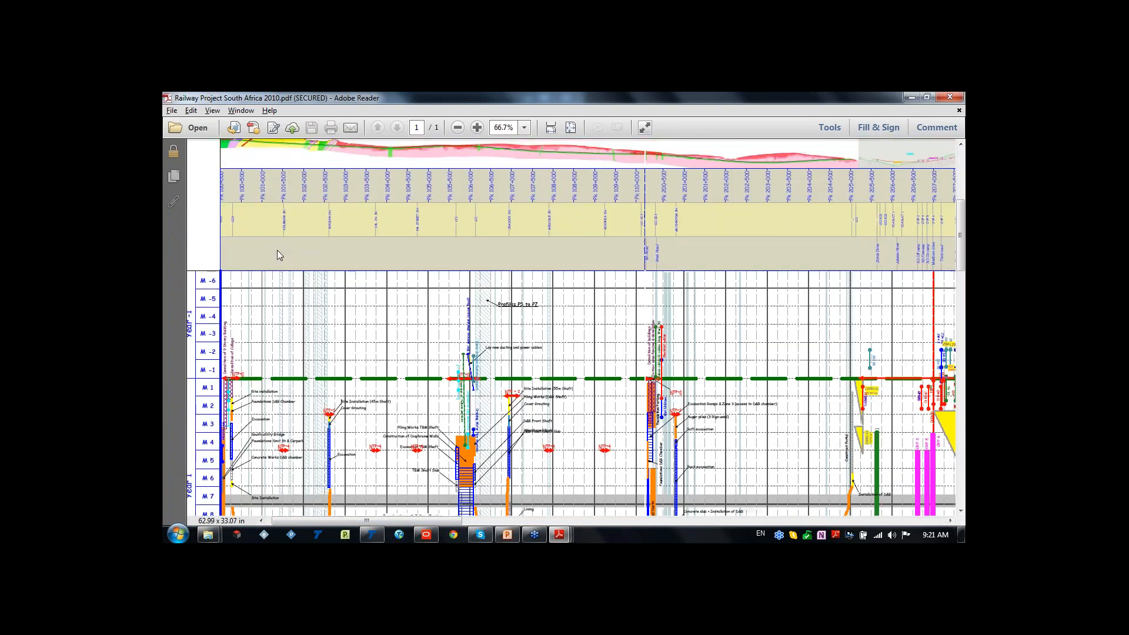
pyautogui.scroll(-2, 341, 364)
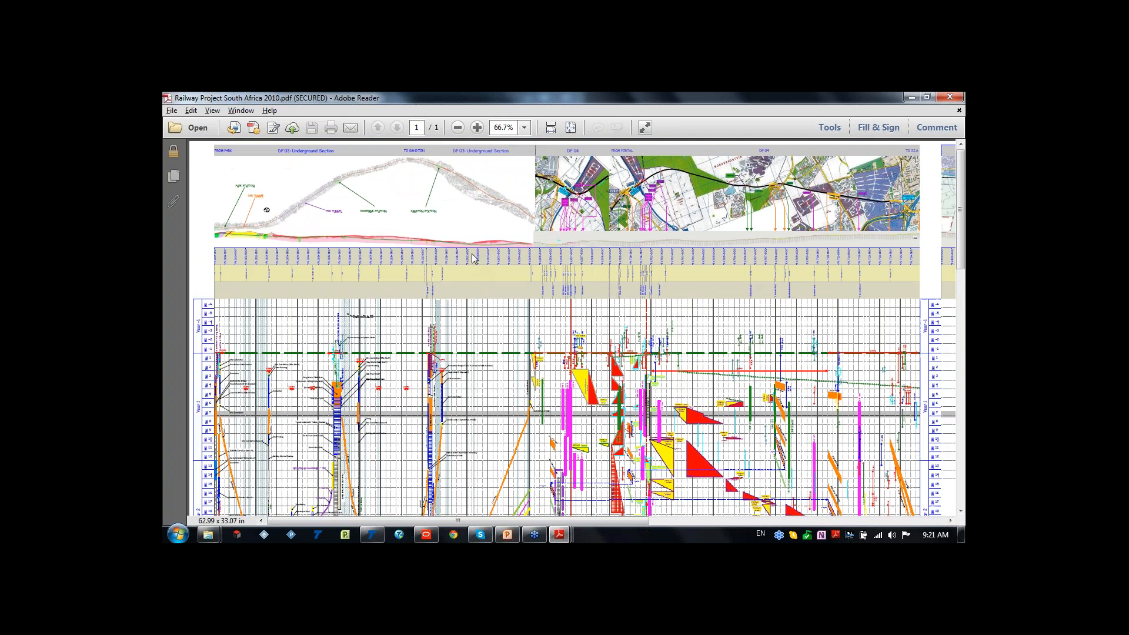
pyautogui.press('ctrl')
pyautogui.press('ctrl')
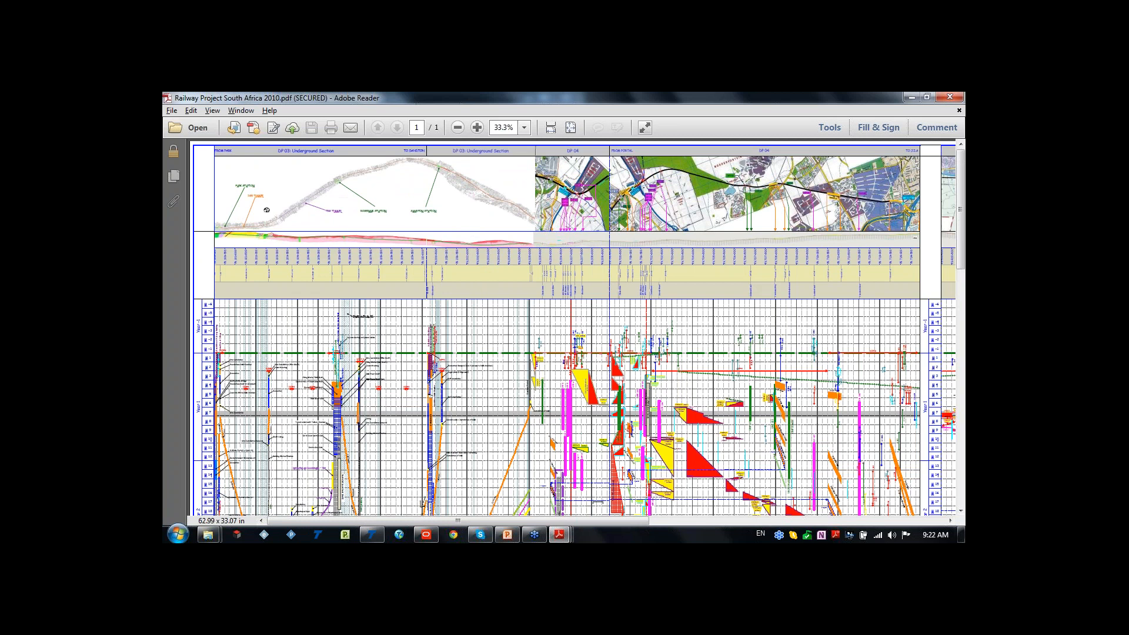
# - Look over the South Africa diagram's scheduled activities from the first year down to the third year
pyautogui.moveTo(601, 521)
pyautogui.mouseDown()
pyautogui.moveTo(895, 520)
pyautogui.moveTo(601, 520)
pyautogui.mouseUp()
pyautogui.scroll(-1, 571, 328)
pyautogui.scroll(-3, 571, 328)
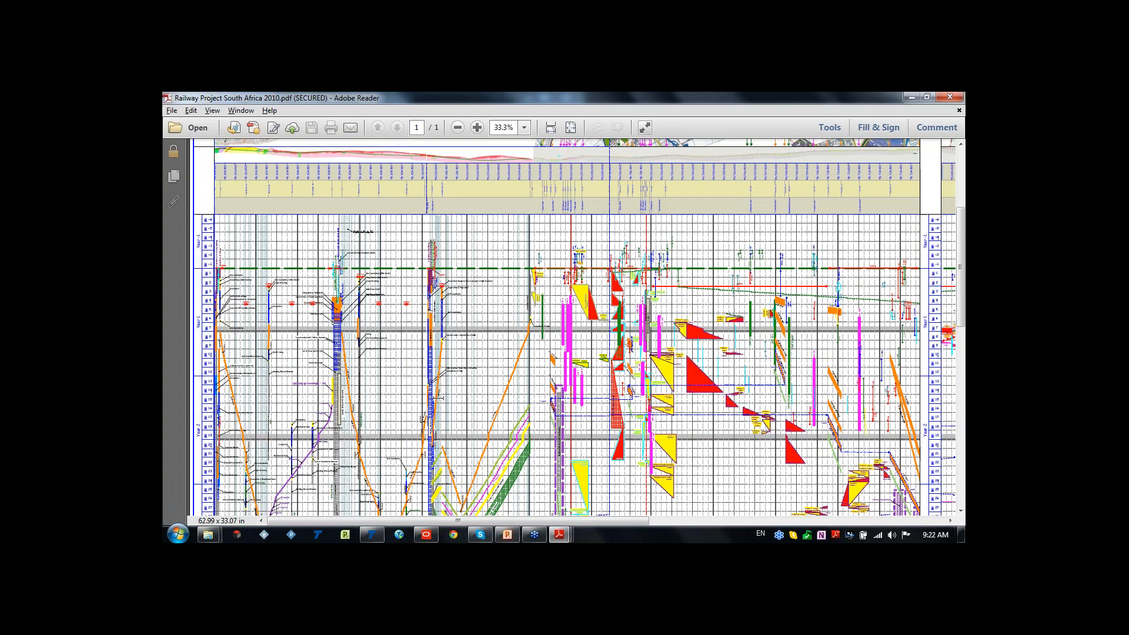
pyautogui.scroll(3, 571, 327)
pyautogui.scroll(-3, 711, 379)
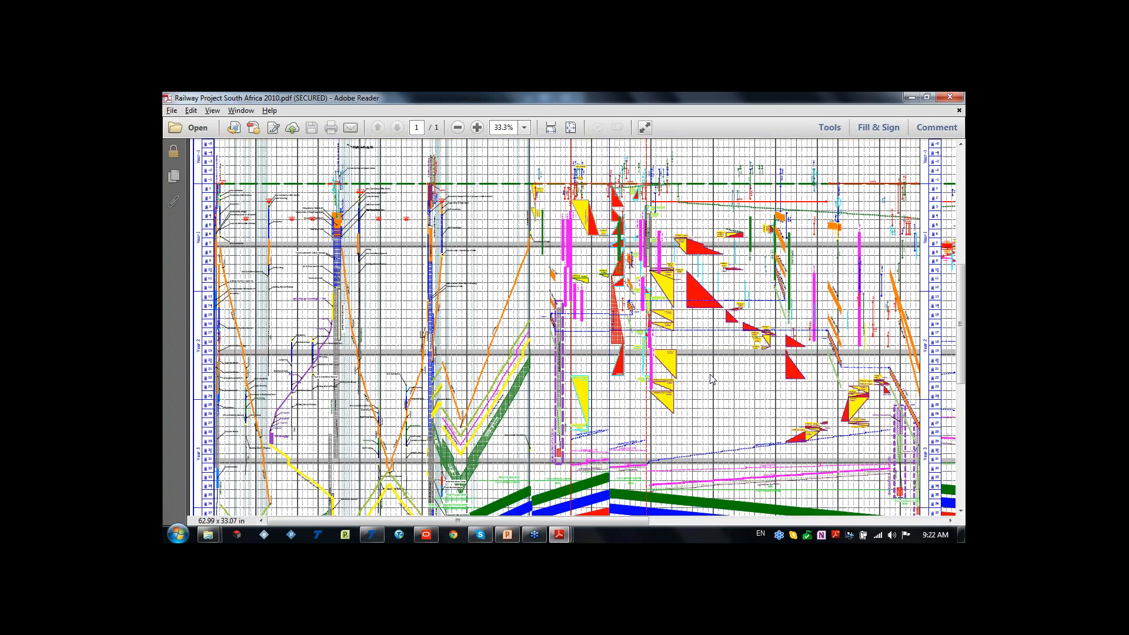
pyautogui.scroll(5, 550, 336)
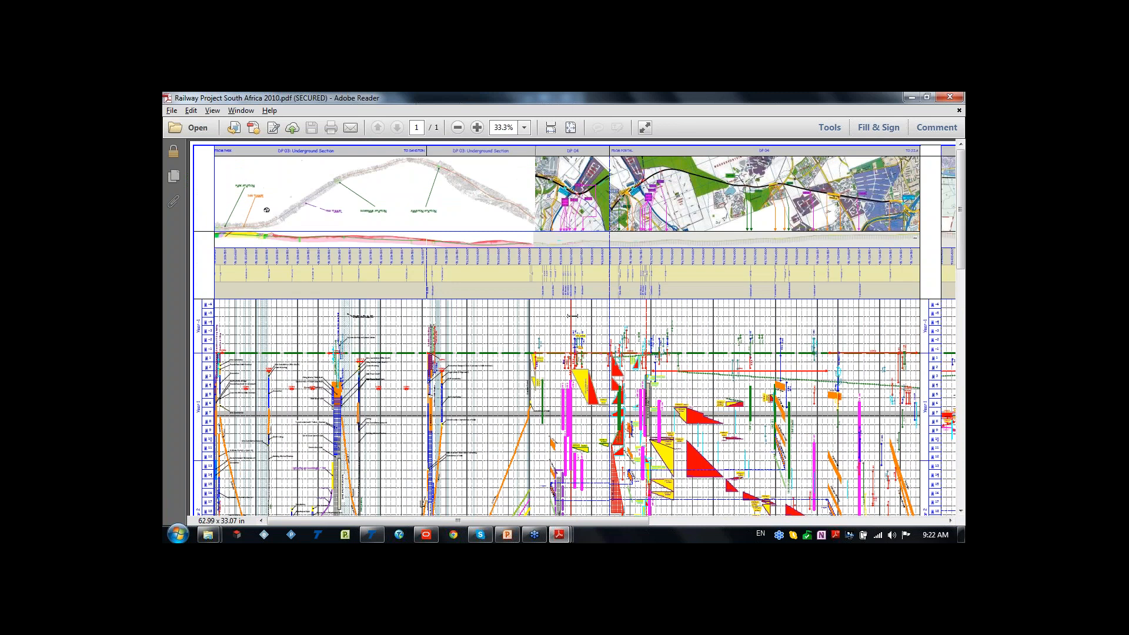
# - Examine the DP 03 underground section's route map with the Park, Rosebank and Sandton stations
pyautogui.keyDown('ctrl'); pyautogui.scroll(2, 241, 150); pyautogui.keyUp('ctrl')
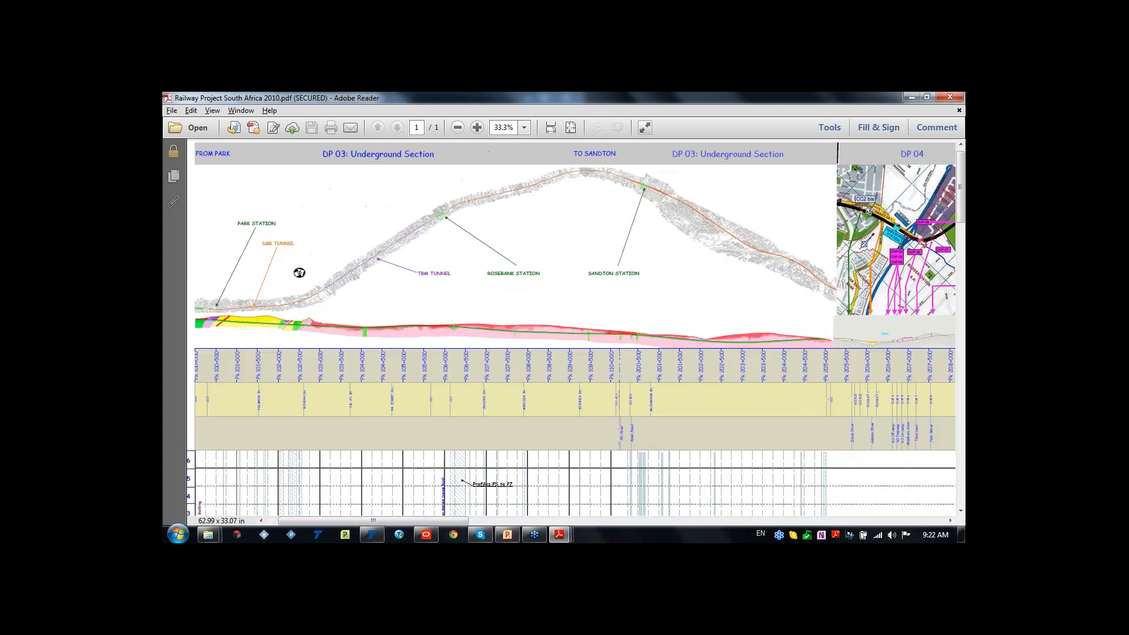
pyautogui.keyDown('ctrl'); pyautogui.scroll(-2, 306, 223); pyautogui.keyUp('ctrl')
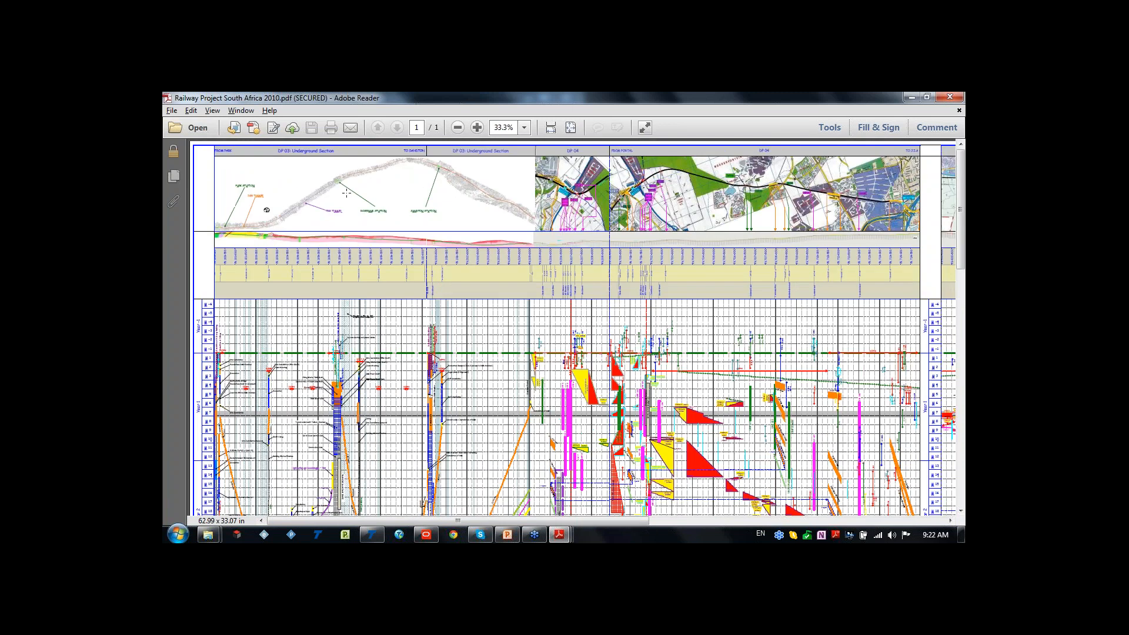
pyautogui.moveTo(569, 519)
pyautogui.mouseDown()
pyautogui.moveTo(675, 518)
pyautogui.moveTo(565, 519)
pyautogui.mouseUp()
# - Examine the underground section's shaft, demolition, excavation and site installation activities from month -6 to month 12
pyautogui.keyDown('ctrl'); pyautogui.scroll(3, 218, 271); pyautogui.keyUp('ctrl')
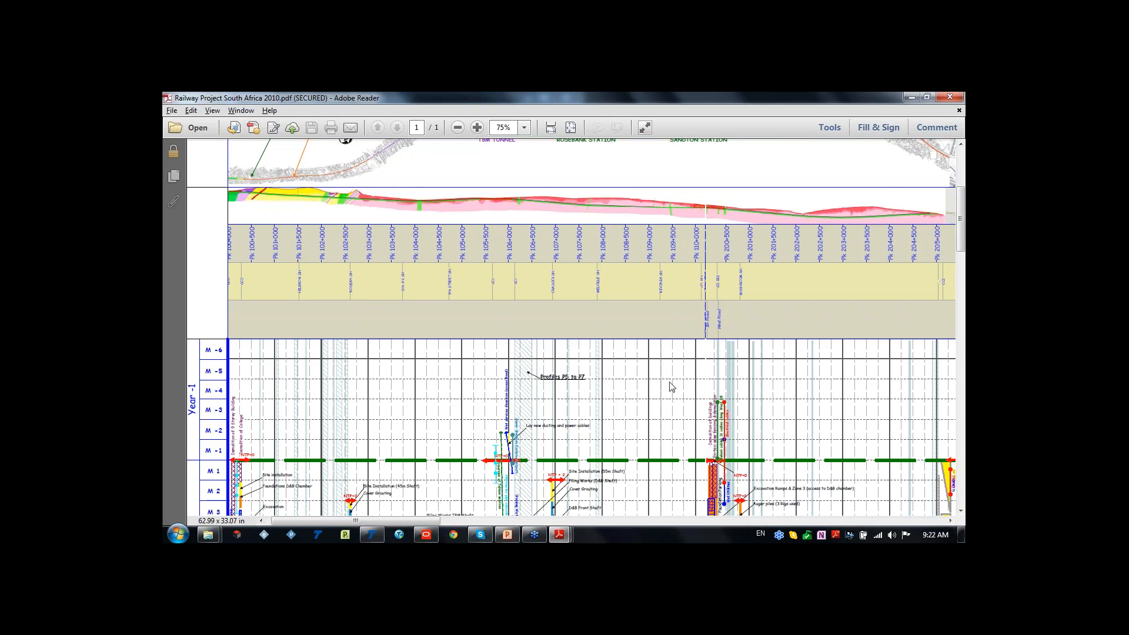
pyautogui.scroll(-1, 688, 323)
pyautogui.scroll(-3, 690, 307)
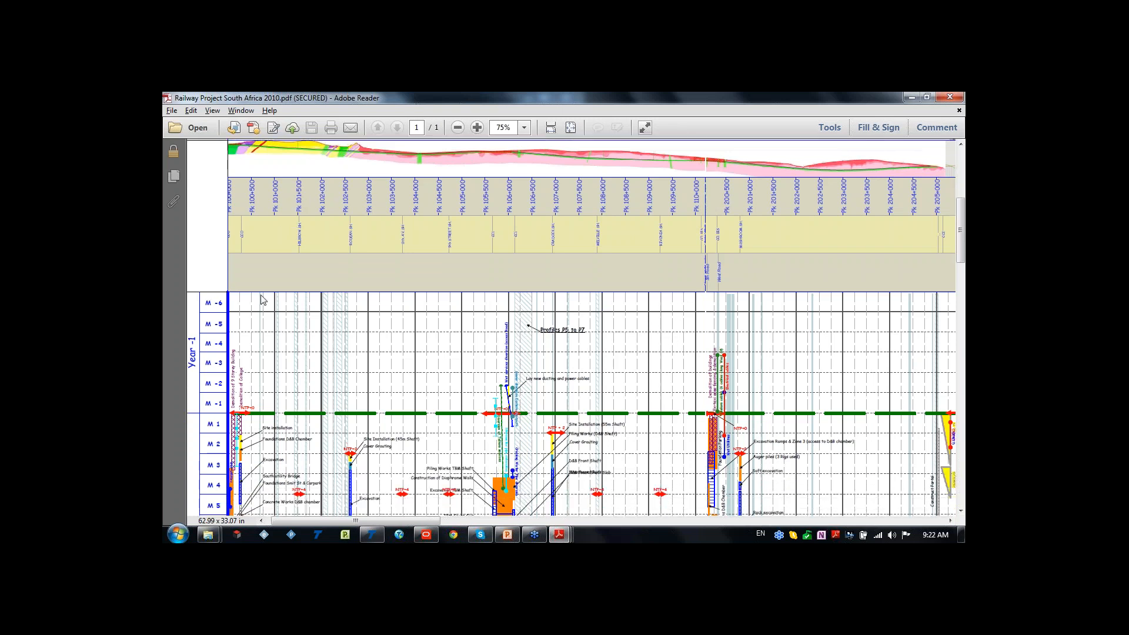
pyautogui.scroll(-5, 201, 347)
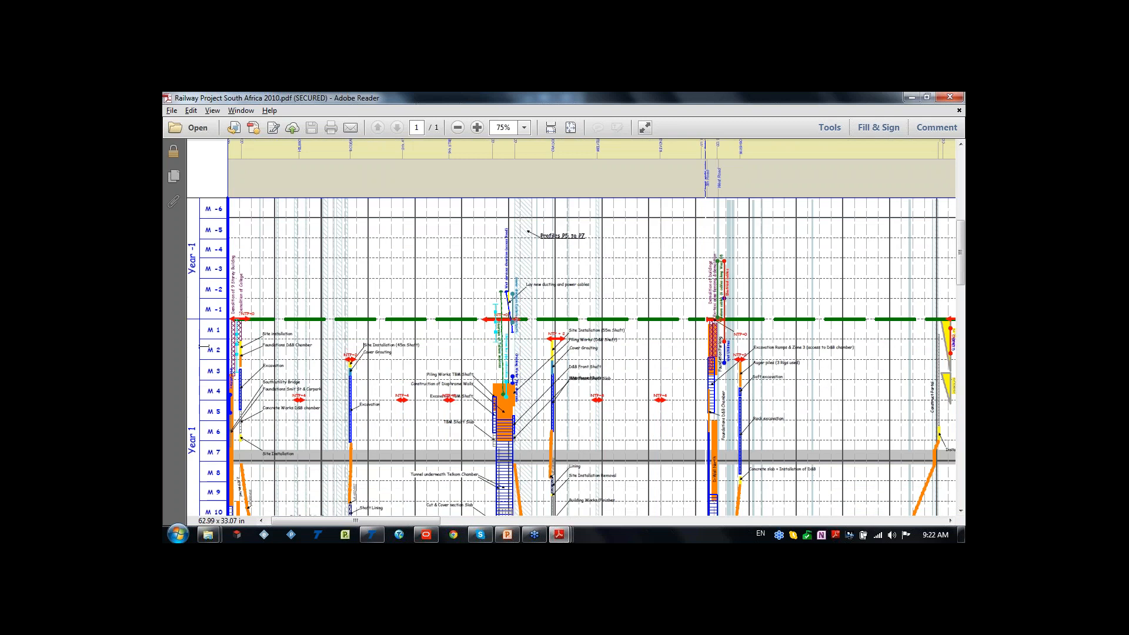
pyautogui.scroll(2, 223, 297)
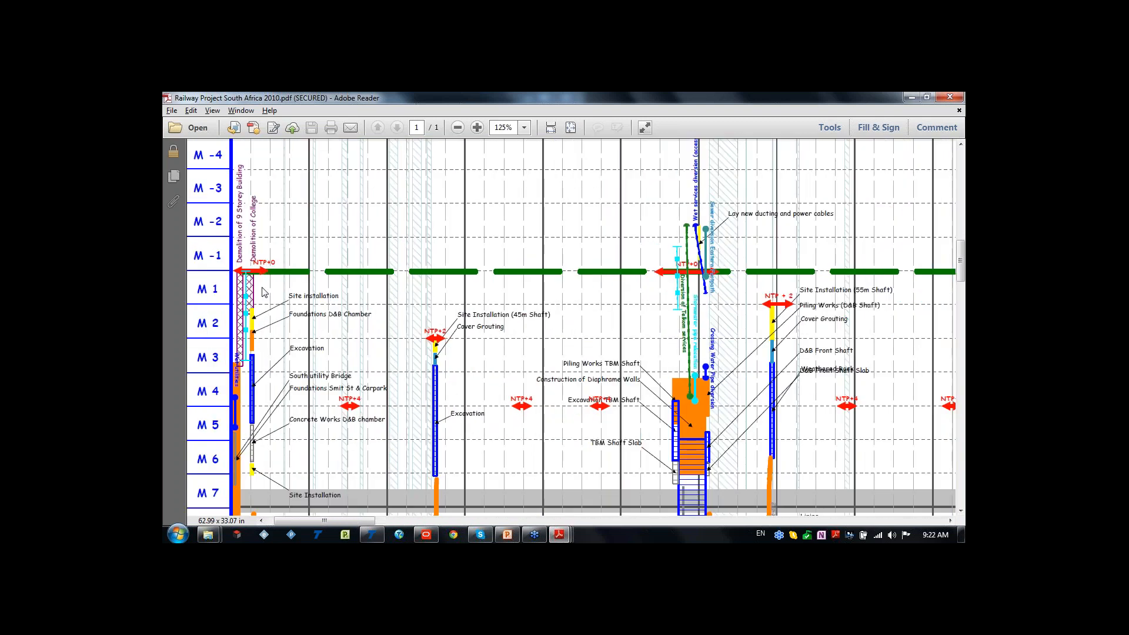
pyautogui.scroll(-1, 265, 292)
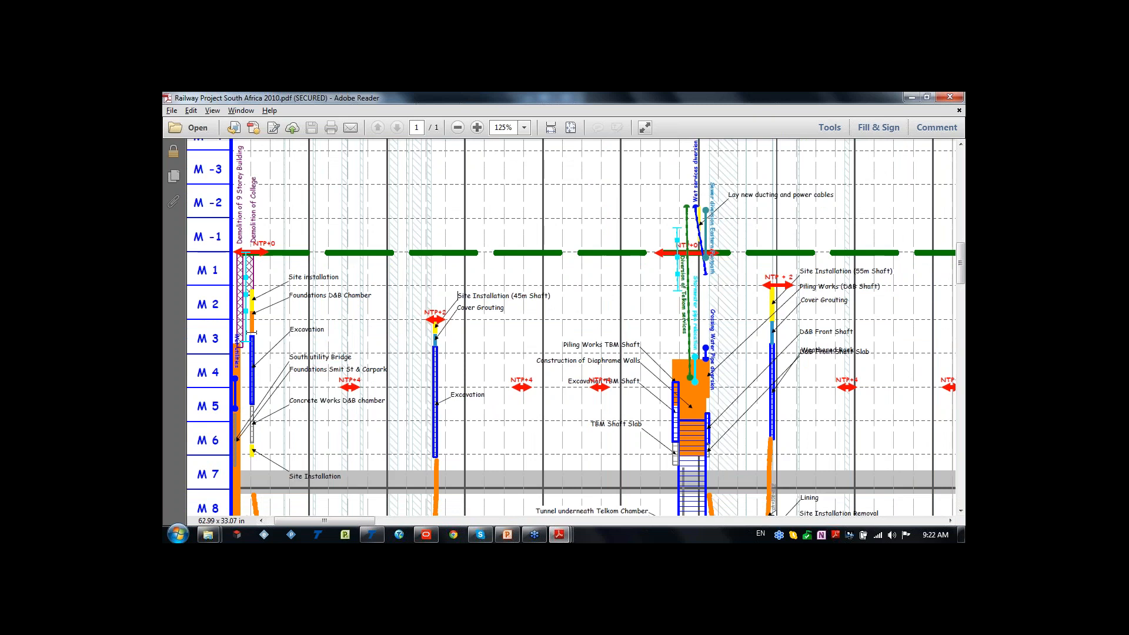
pyautogui.scroll(-3, 256, 331)
pyautogui.scroll(-1, 286, 304)
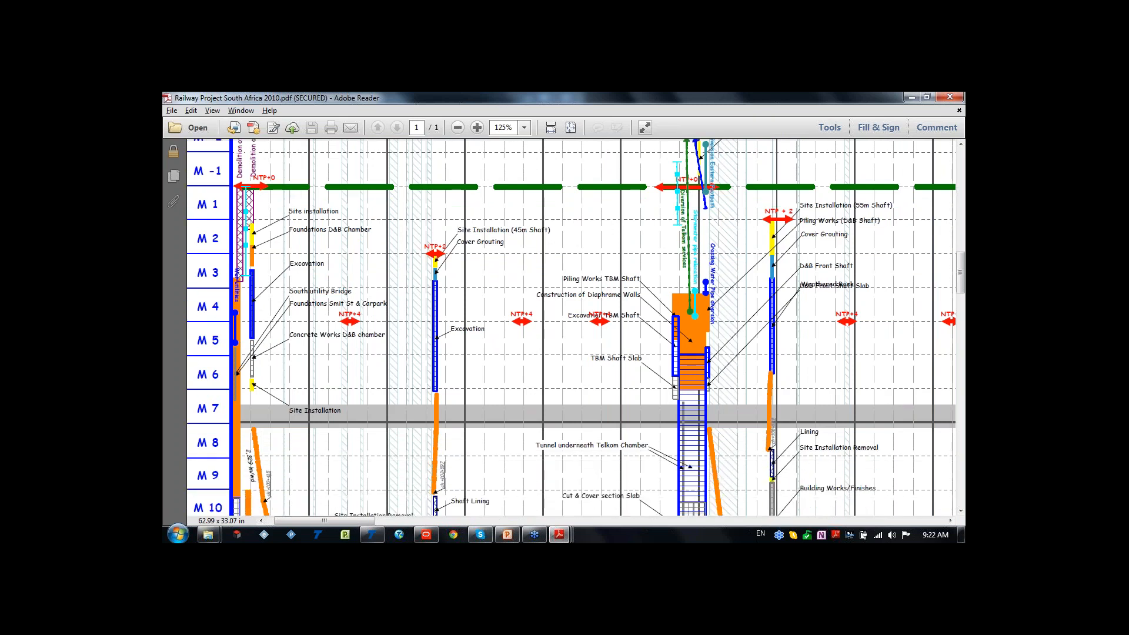
pyautogui.scroll(-3, 305, 288)
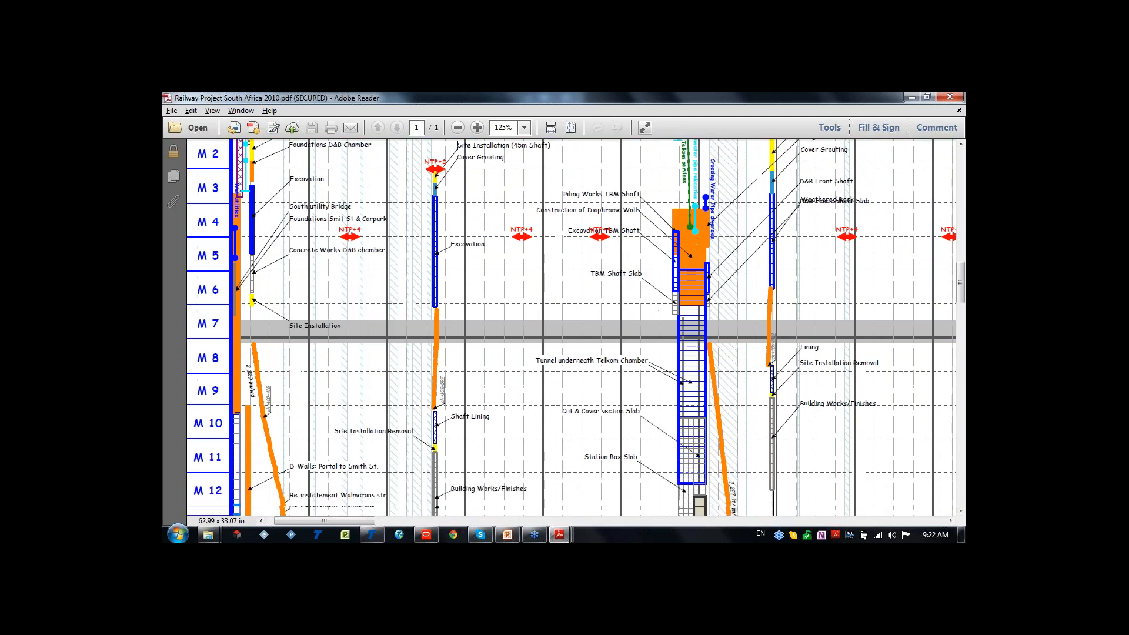
pyautogui.scroll(-3, 571, 327)
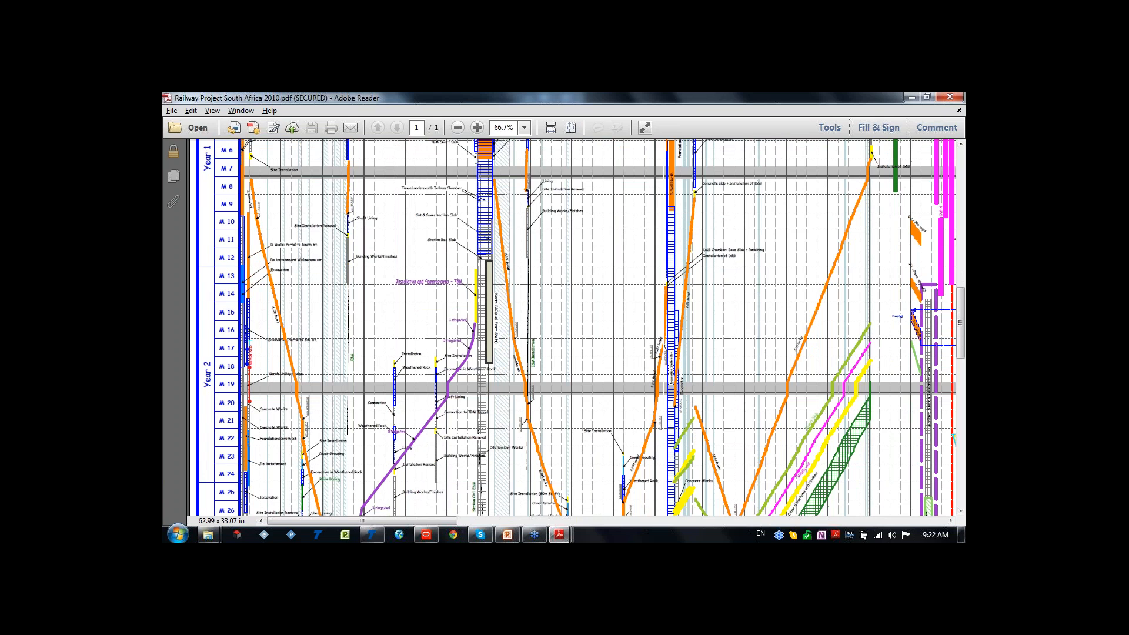
# - Follow the TBM tunnelling and D&B progress lines in the underground section through the second and third years
pyautogui.scroll(1, 263, 314)
pyautogui.scroll(2, 257, 270)
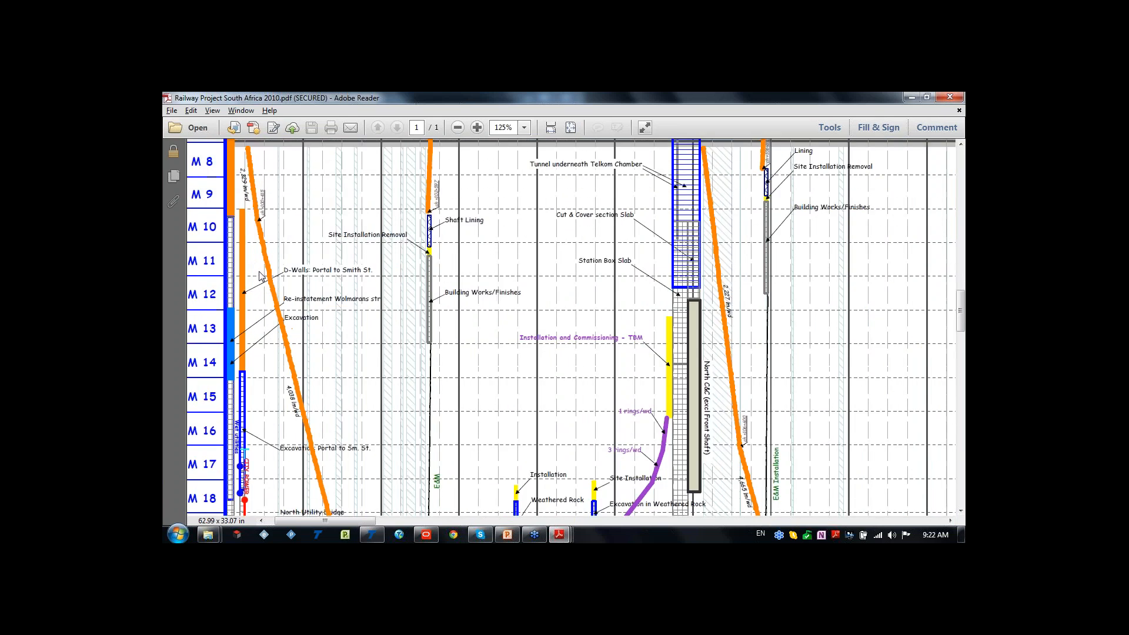
pyautogui.scroll(-5, 261, 277)
pyautogui.scroll(-4, 576, 327)
pyautogui.scroll(-4, 563, 327)
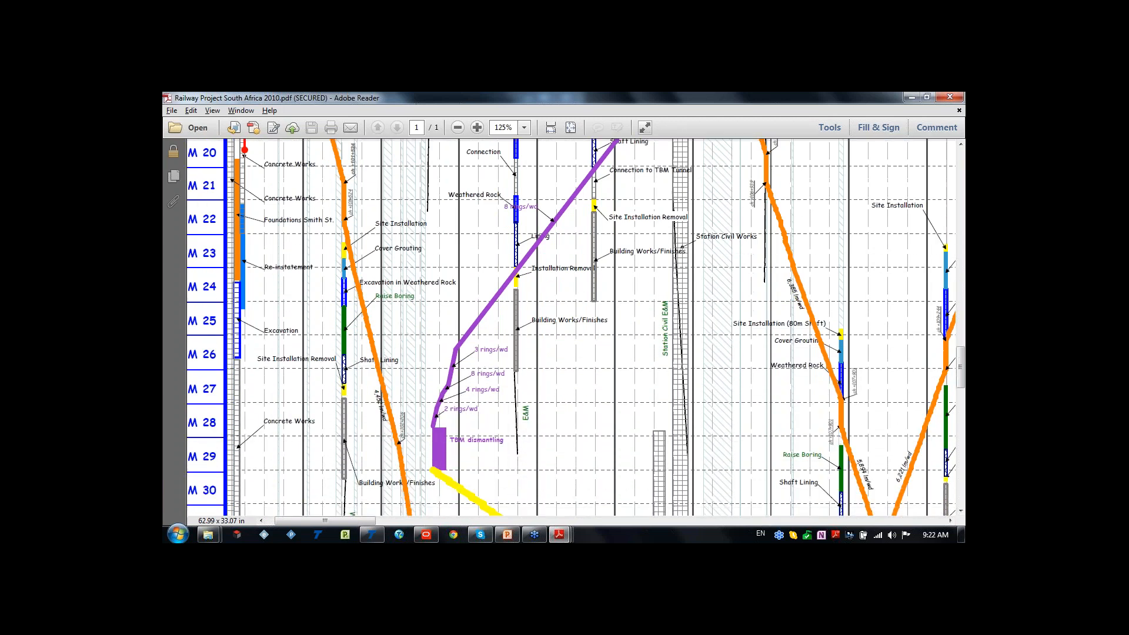
pyautogui.keyDown('ctrl'); pyautogui.scroll(-1, 571, 353); pyautogui.keyUp('ctrl')
pyautogui.keyDown('ctrl'); pyautogui.scroll(-1, 571, 357); pyautogui.keyUp('ctrl')
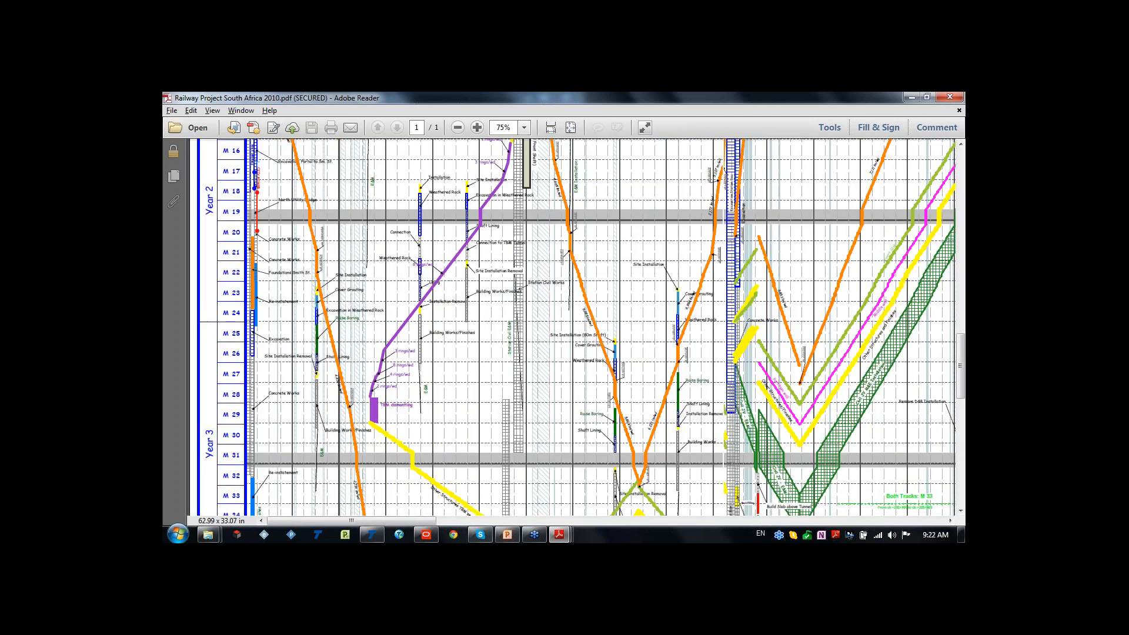
# - Examine the far end of the South Africa diagram, including its earthworks, activity legend and route maps
pyautogui.moveTo(393, 522); pyautogui.dragTo(881, 538)
pyautogui.scroll(1, 571, 328)
pyautogui.keyDown('ctrl'); pyautogui.scroll(-1, 887, 378); pyautogui.keyUp('ctrl')
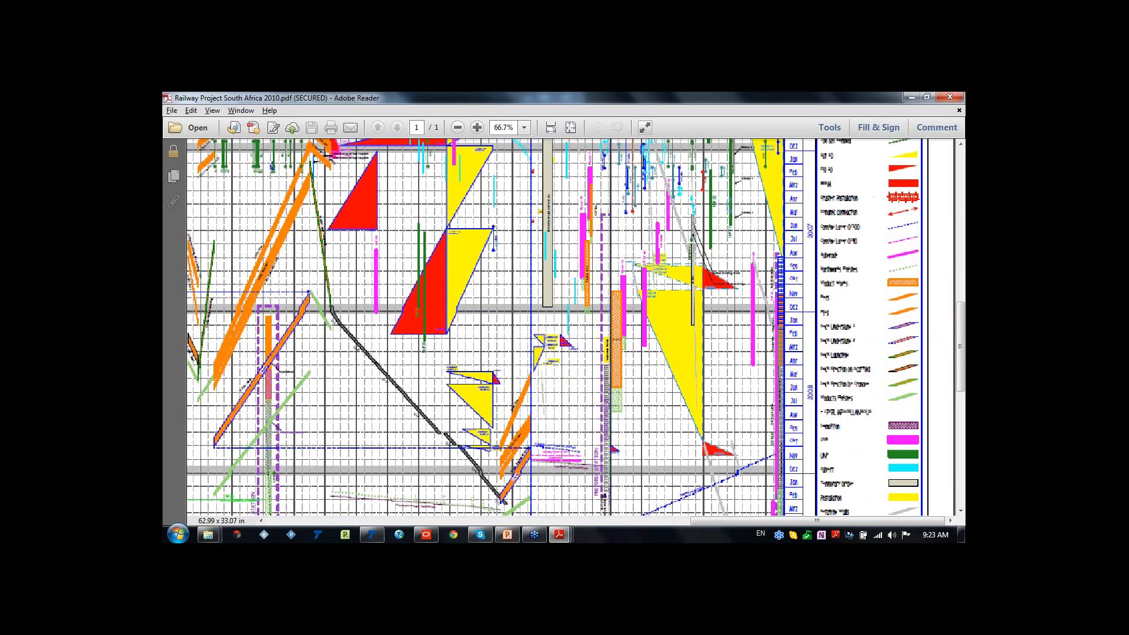
pyautogui.scroll(2, 887, 379)
pyautogui.scroll(3, 863, 311)
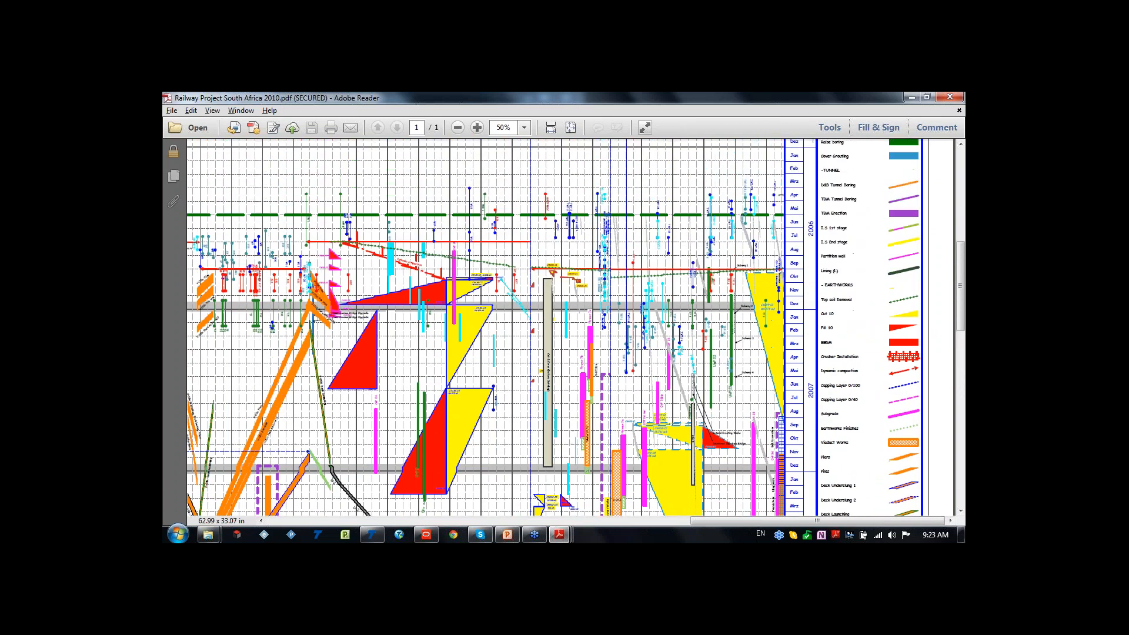
pyautogui.scroll(2, 863, 312)
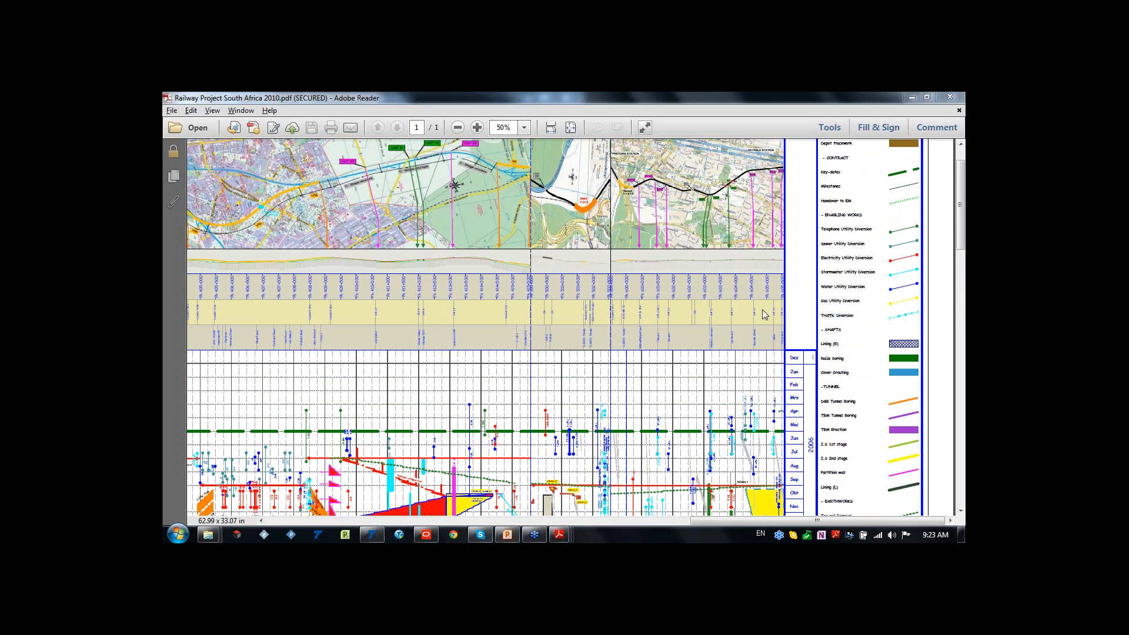
pyautogui.click(753, 200)
pyautogui.scroll(-2, 574, 309)
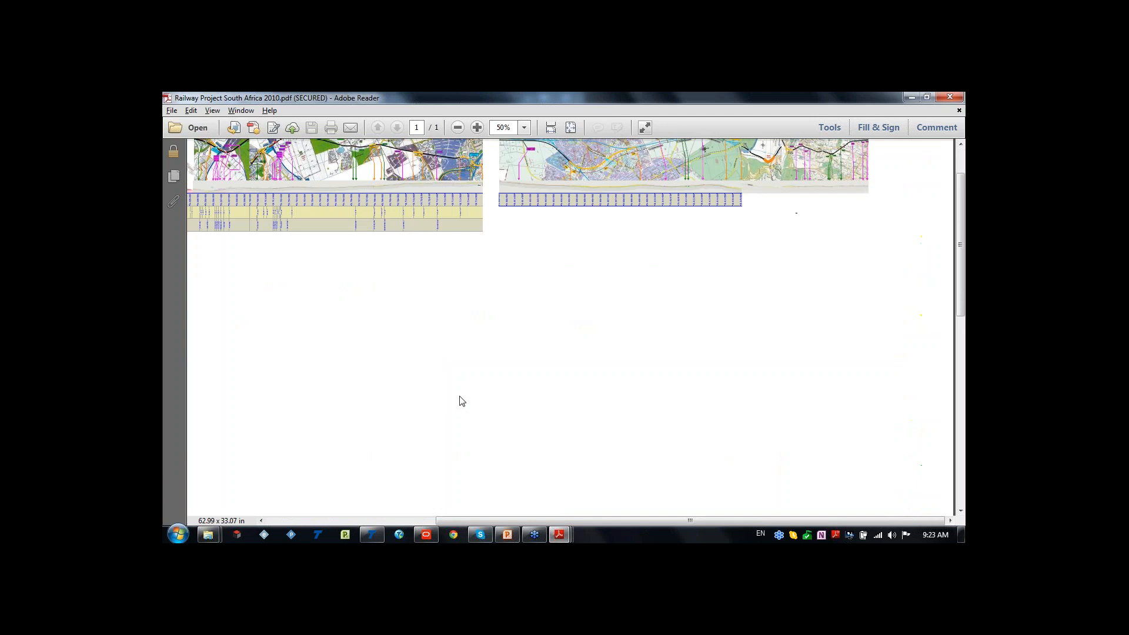
# - Switch to the Union Railway schedule PDF and examine its track layout and activities along the whole chainage
pyautogui.hotkey('alt', 'Tab')
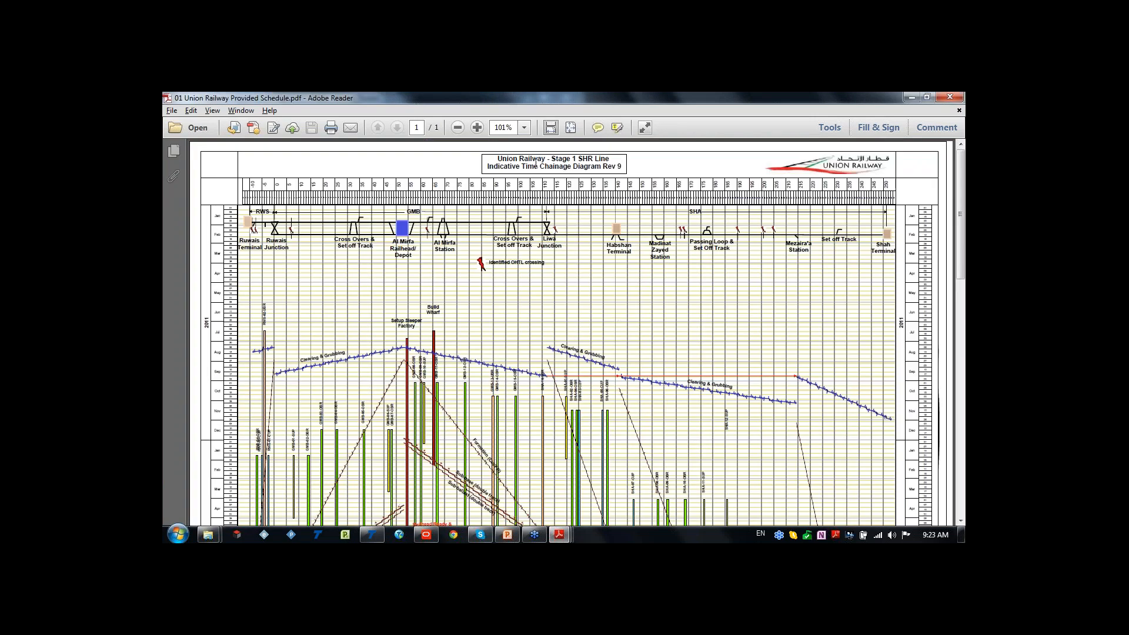
pyautogui.scroll(1, 546, 148)
pyautogui.moveTo(626, 524); pyautogui.dragTo(715, 524)
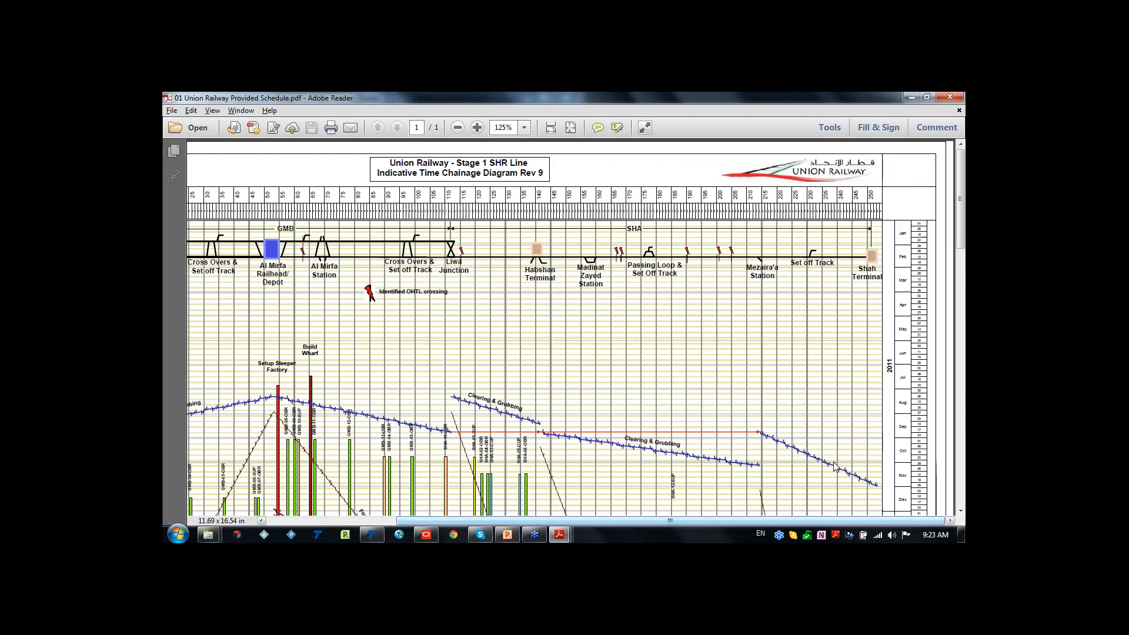
pyautogui.scroll(-5, 792, 332)
pyautogui.scroll(2, 802, 347)
pyautogui.scroll(-3, 802, 347)
pyautogui.moveTo(739, 523); pyautogui.dragTo(607, 513)
pyautogui.scroll(5, 645, 363)
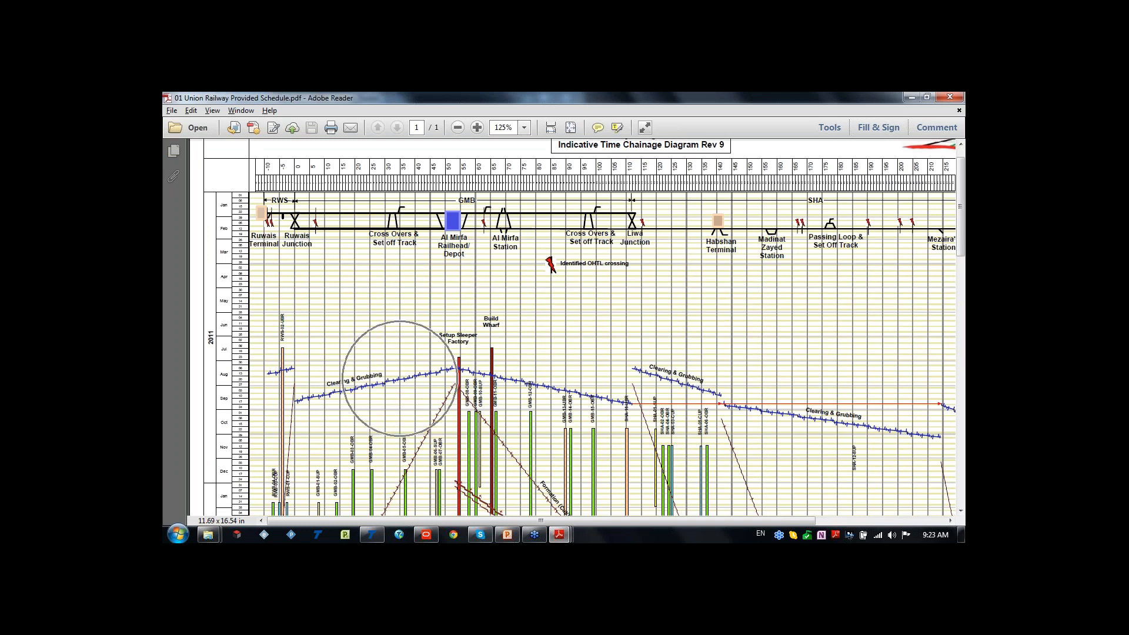
# - Follow the Union Railway activities over time from clearing and grubbing through formation, track laying and system static test
pyautogui.scroll(-2, 389, 374)
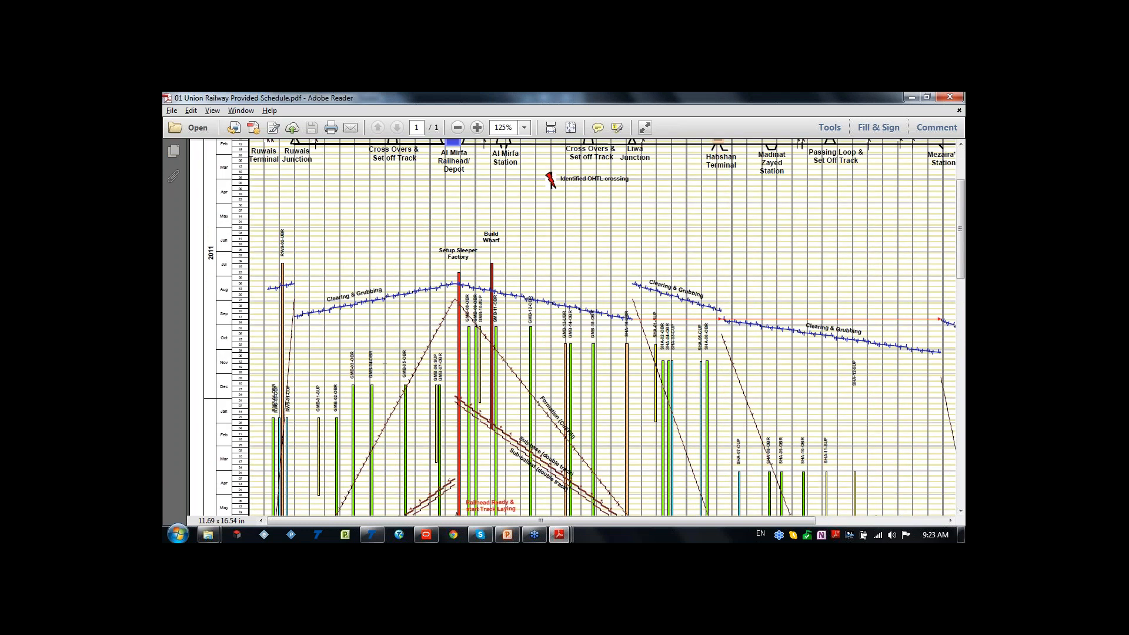
pyautogui.scroll(-2, 425, 347)
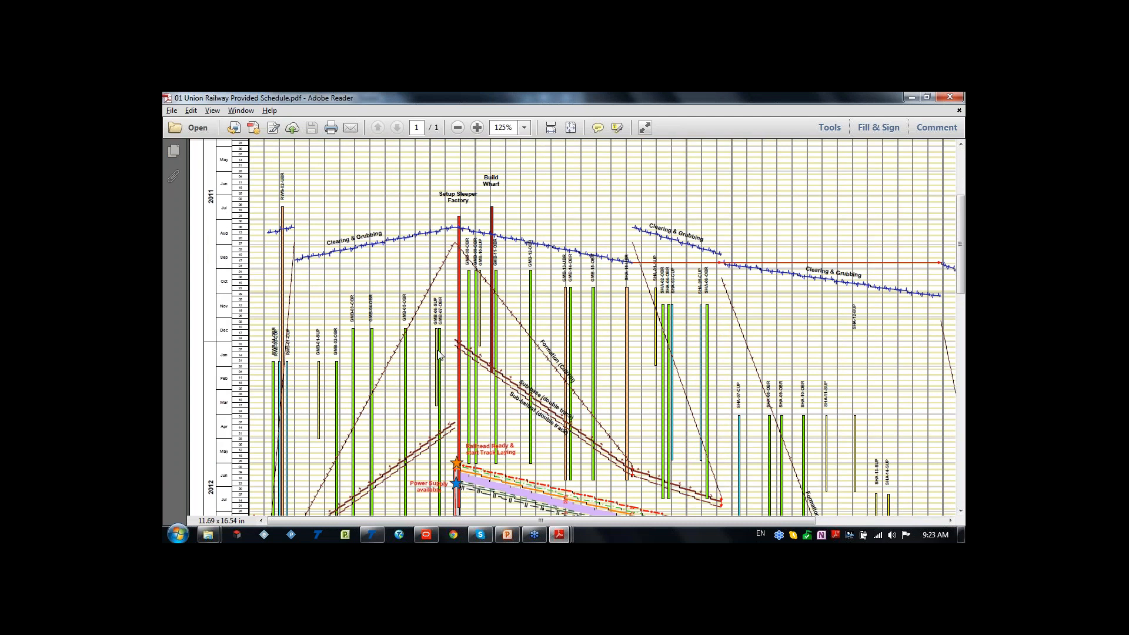
pyautogui.scroll(-3, 497, 419)
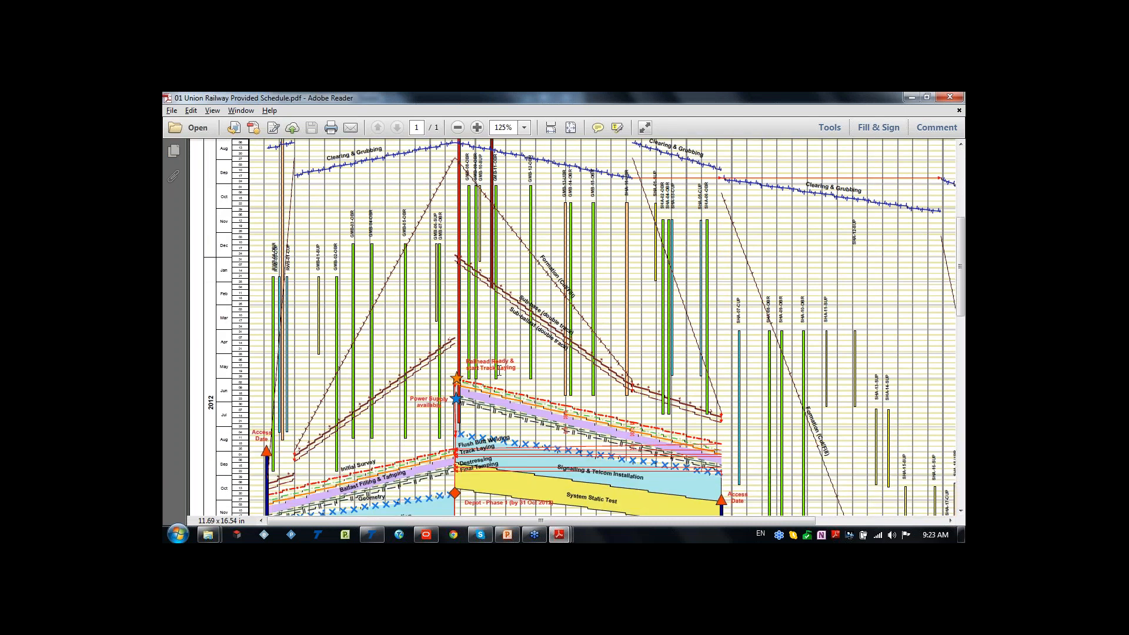
pyautogui.scroll(-1, 522, 401)
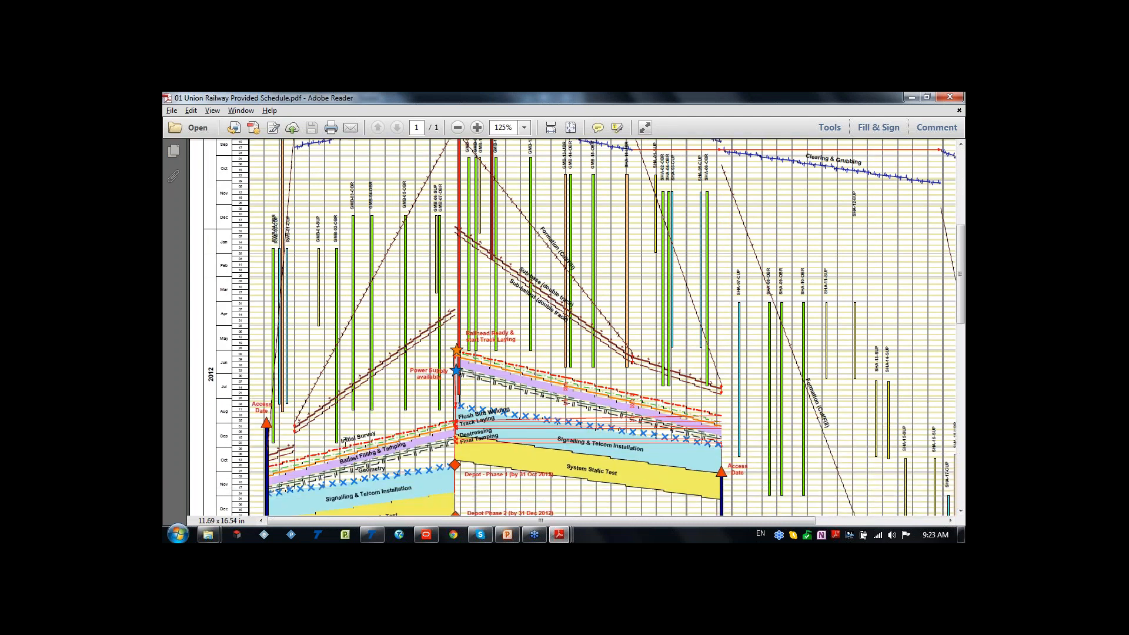
# - Follow the Union Railway diagram through signalling, static tests, dynamic test and trial operation into the 2013 track works
pyautogui.scroll(-1, 408, 446)
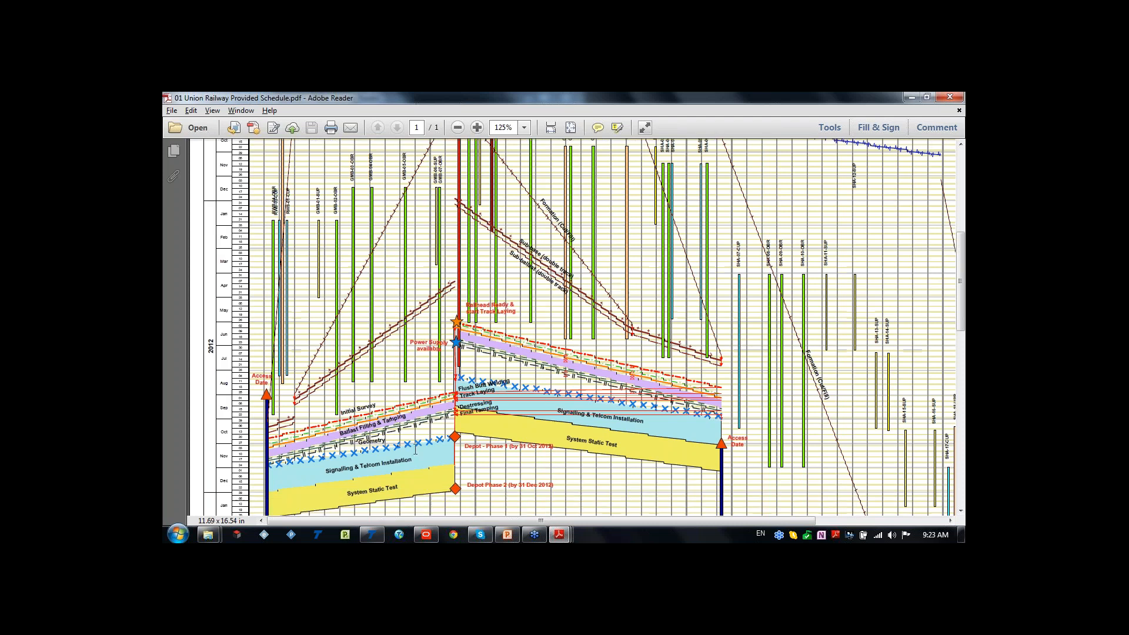
pyautogui.press('ctrl')
pyautogui.scroll(-2, 501, 394)
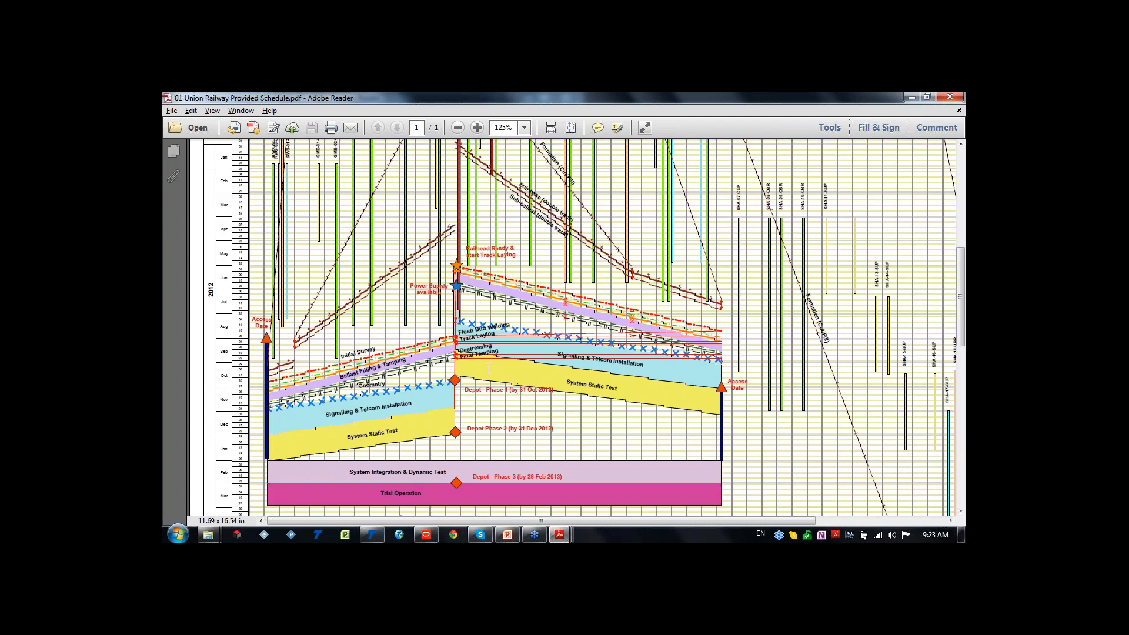
pyautogui.scroll(5, 489, 368)
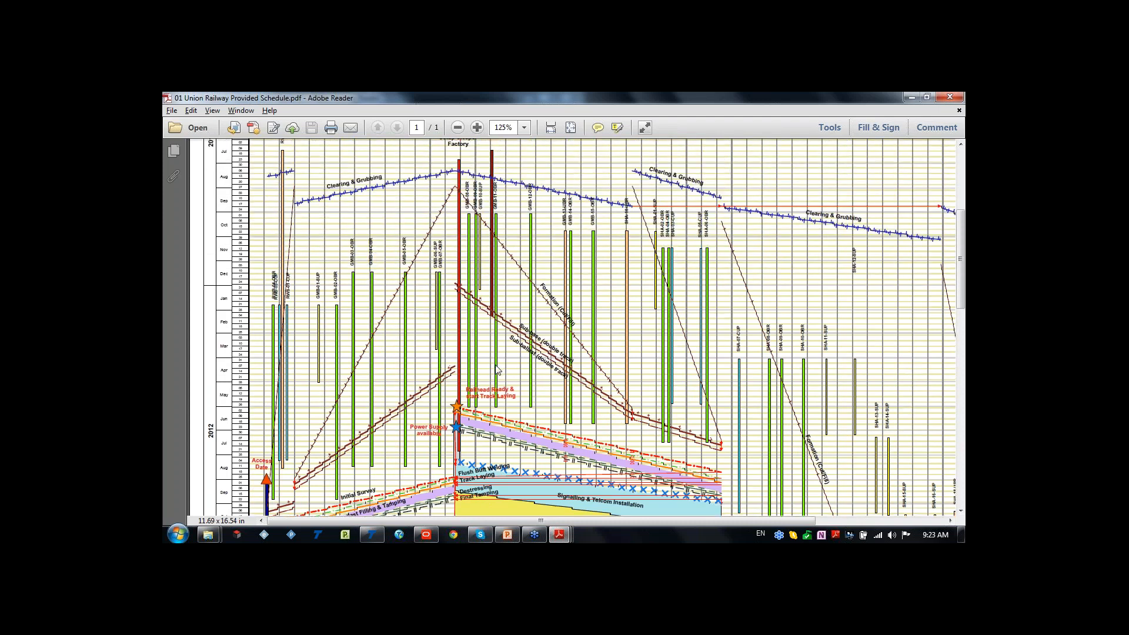
pyautogui.scroll(-2, 499, 369)
pyautogui.scroll(2, 596, 319)
pyautogui.scroll(-4, 596, 319)
pyautogui.scroll(-3, 584, 318)
pyautogui.scroll(-3, 541, 301)
pyautogui.scroll(-2, 534, 297)
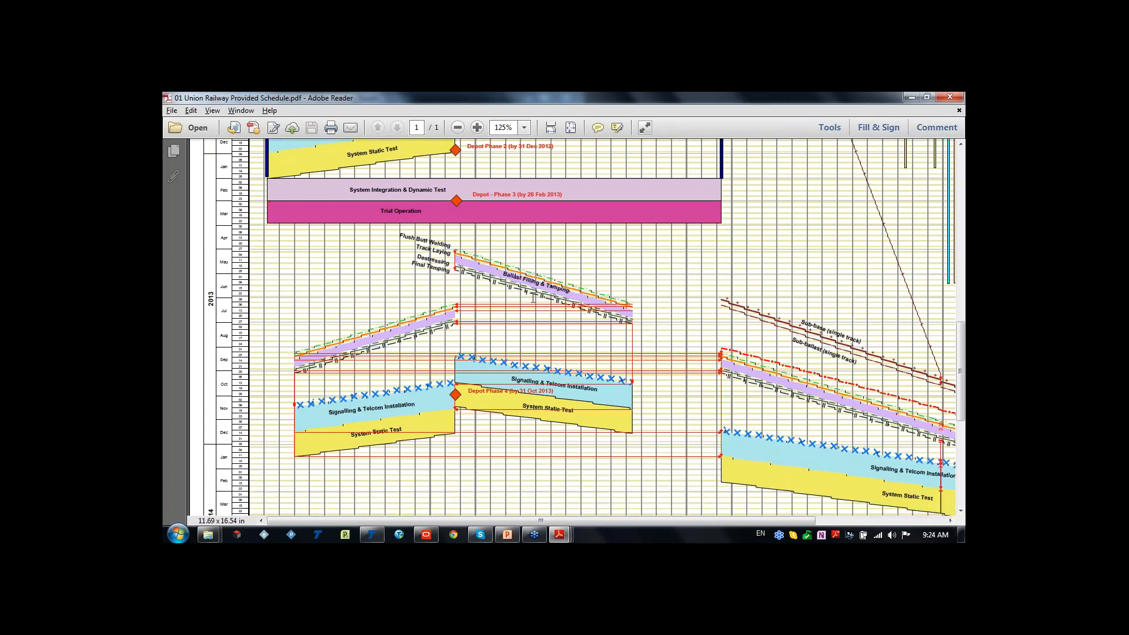
# - Return to the start of the Union Railway diagram and examine the track layout, sleeper factory, wharf and clearing activities
pyautogui.scroll(12, 532, 299)
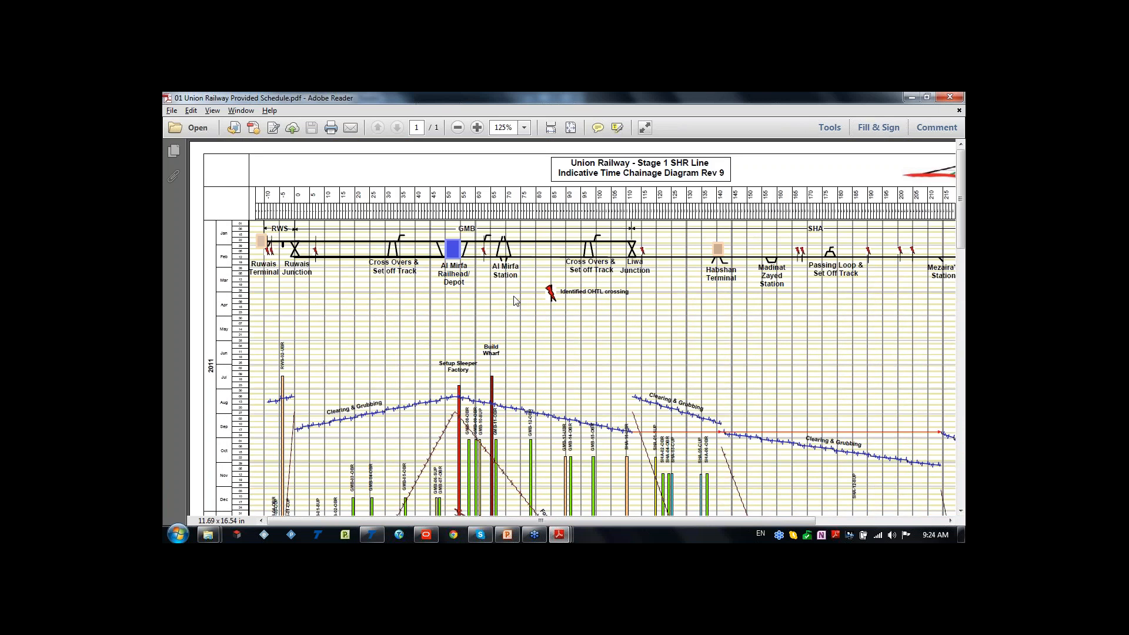
pyautogui.scroll(-1, 517, 298)
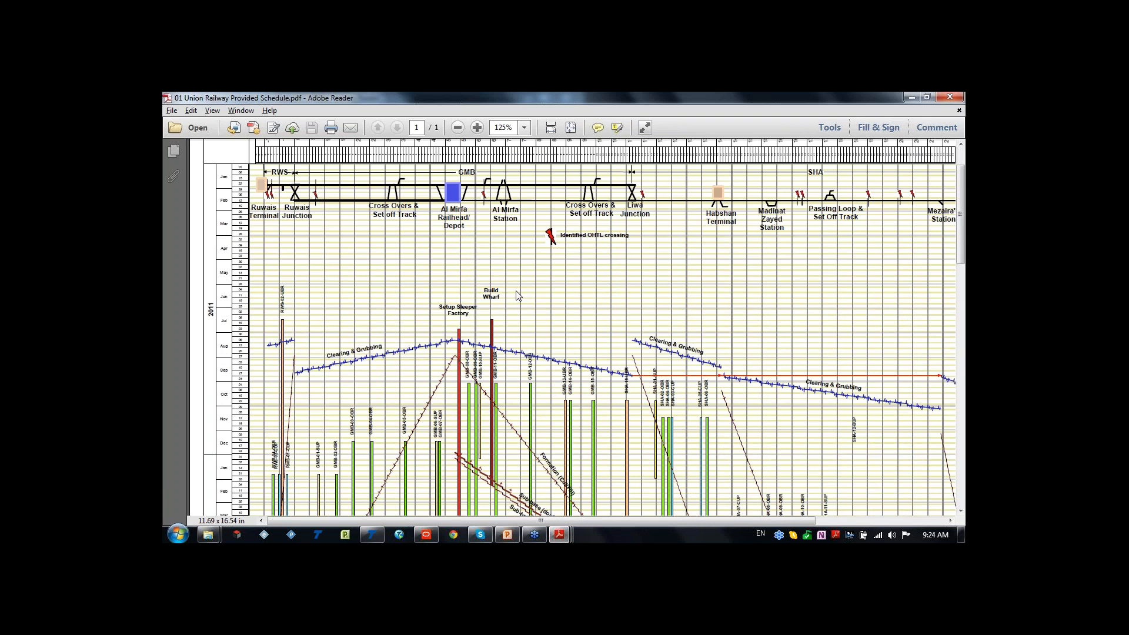
pyautogui.scroll(1, 517, 296)
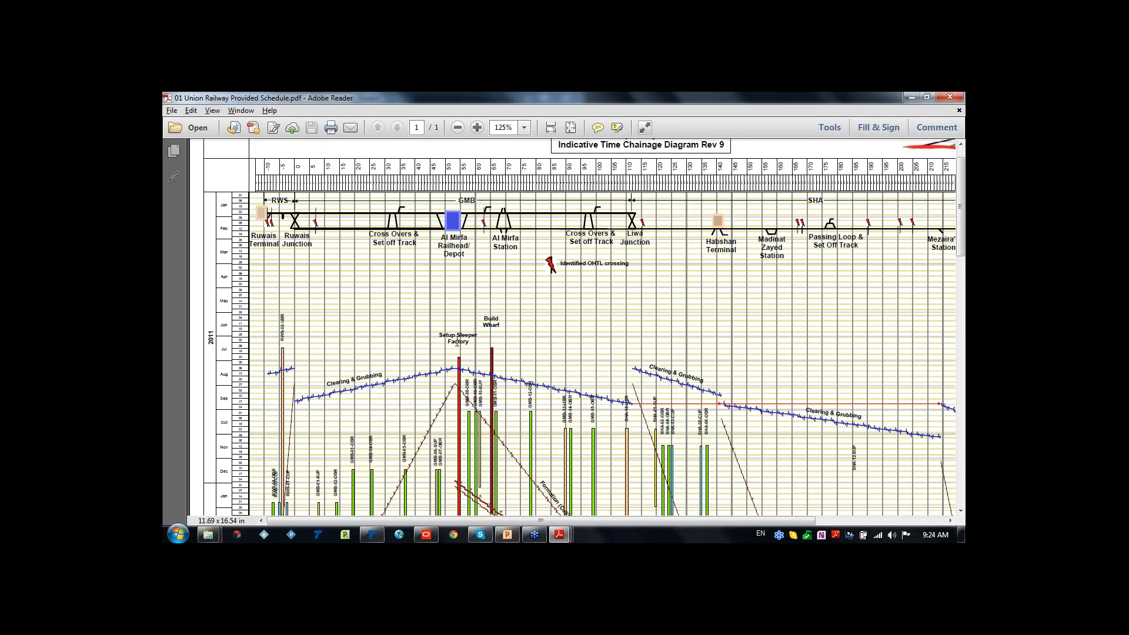
pyautogui.click(216, 338)
pyautogui.scroll(-1, 462, 352)
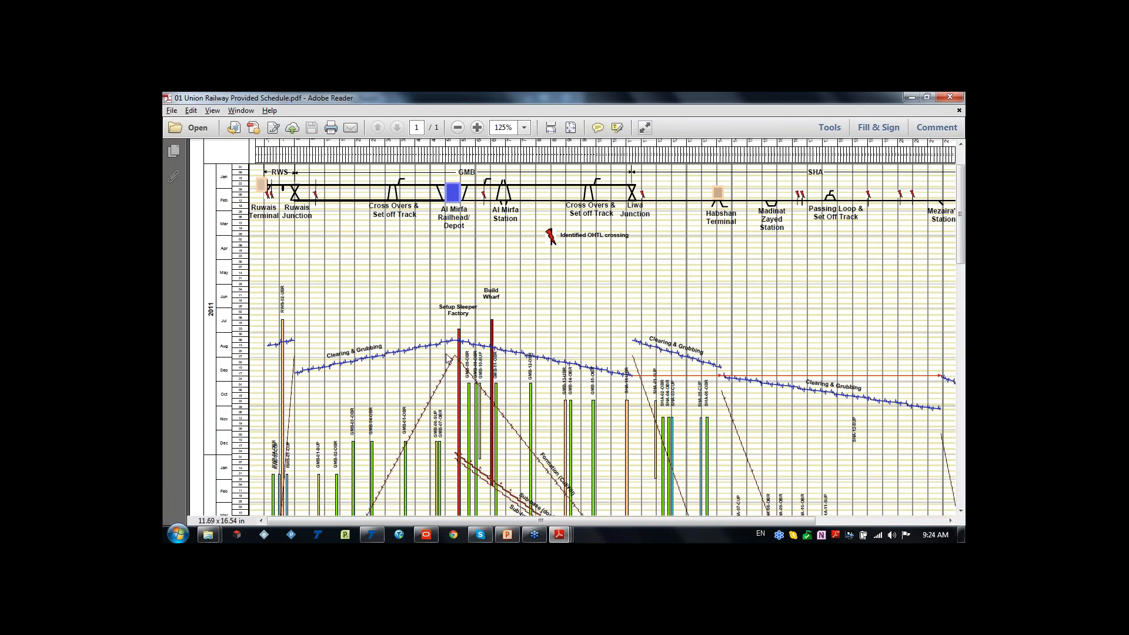
# - Examine the final test phases and activity legend at the end of the Union Railway diagram
pyautogui.scroll(-2, 449, 358)
pyautogui.scroll(-4, 640, 351)
pyautogui.scroll(-5, 640, 351)
pyautogui.scroll(2, 676, 357)
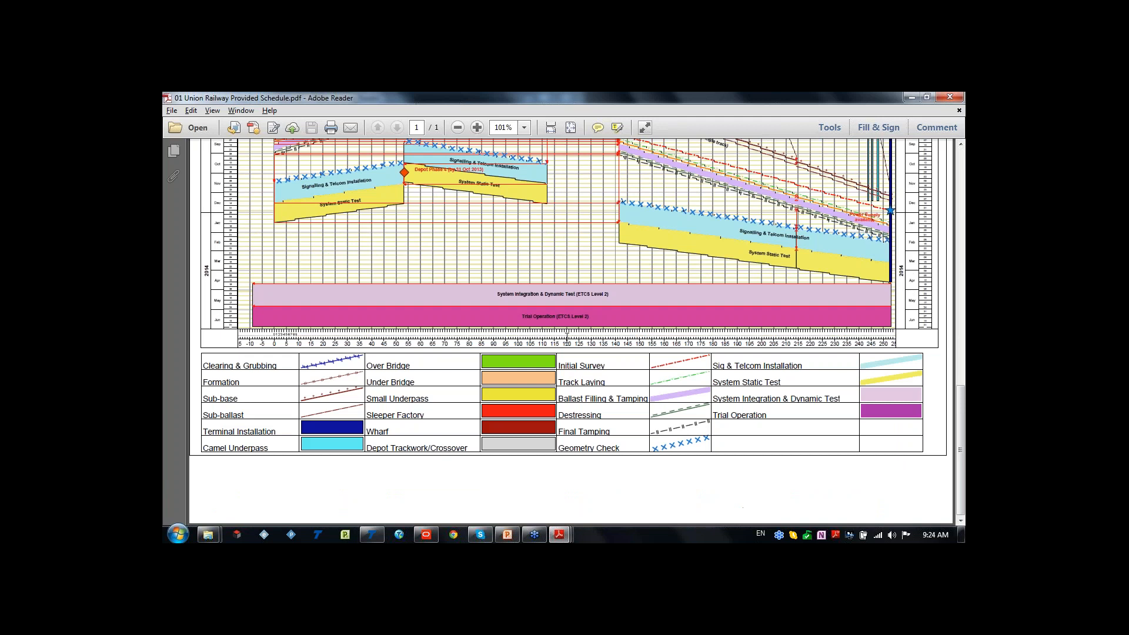
pyautogui.scroll(15, 898, 386)
pyautogui.scroll(3, 908, 379)
# - Shrink the Union Railway and South Africa windows aside and bring up the Germany Hermsdorf to Klosterlausnitz PDF maximized
pyautogui.moveTo(719, 98); pyautogui.dragTo(692, 177)
pyautogui.moveTo(512, 94); pyautogui.dragTo(491, 274)
pyautogui.moveTo(573, 536)
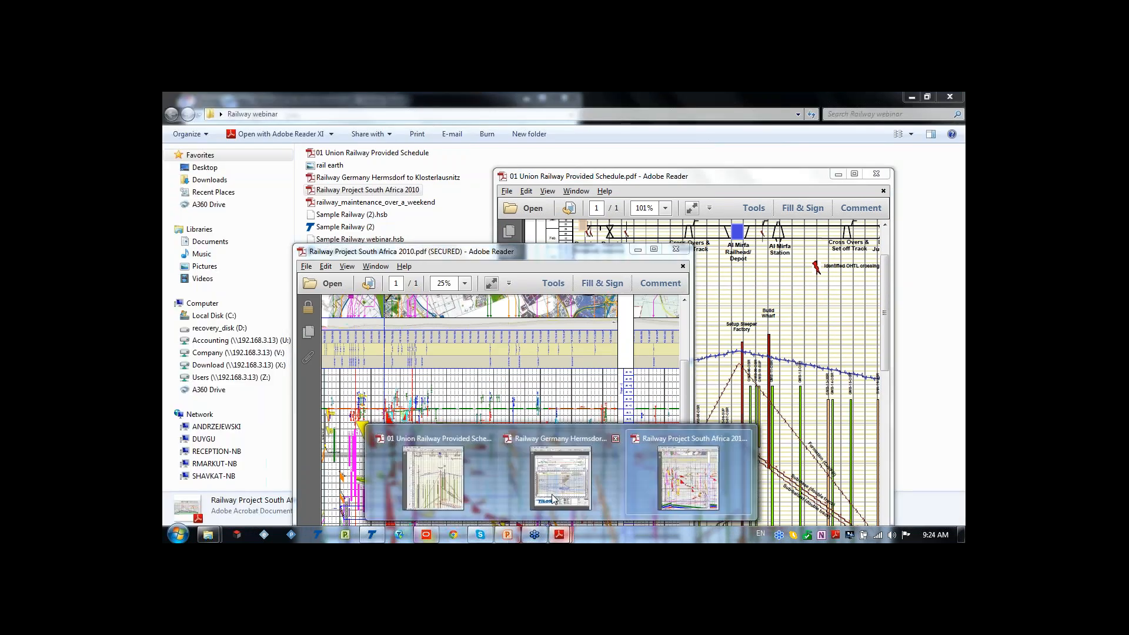
pyautogui.click(571, 481)
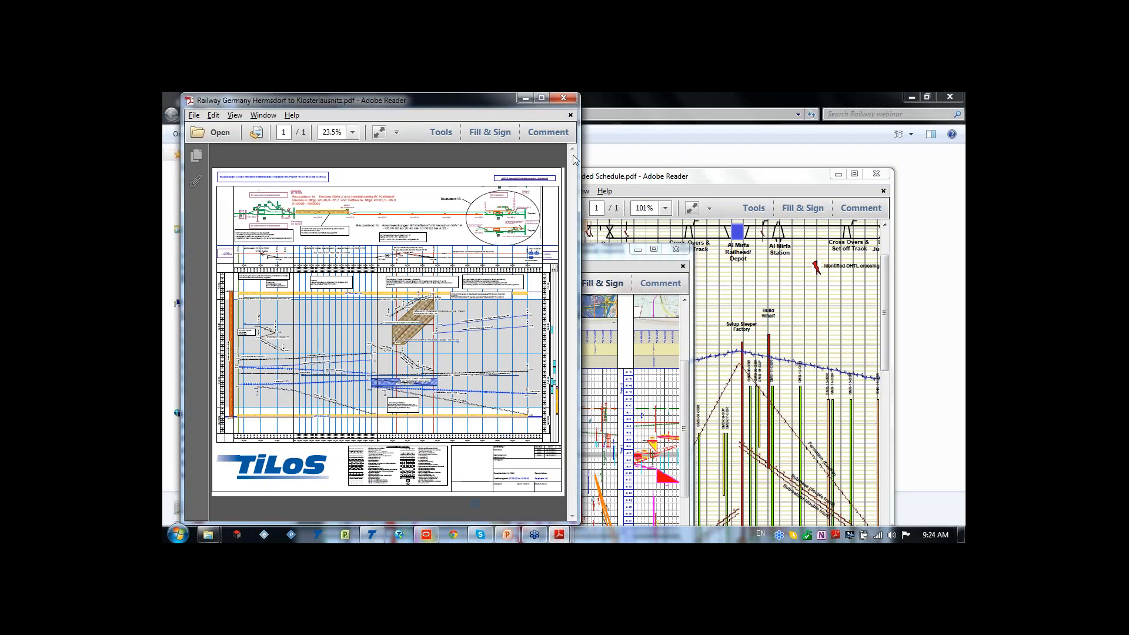
pyautogui.click(542, 98)
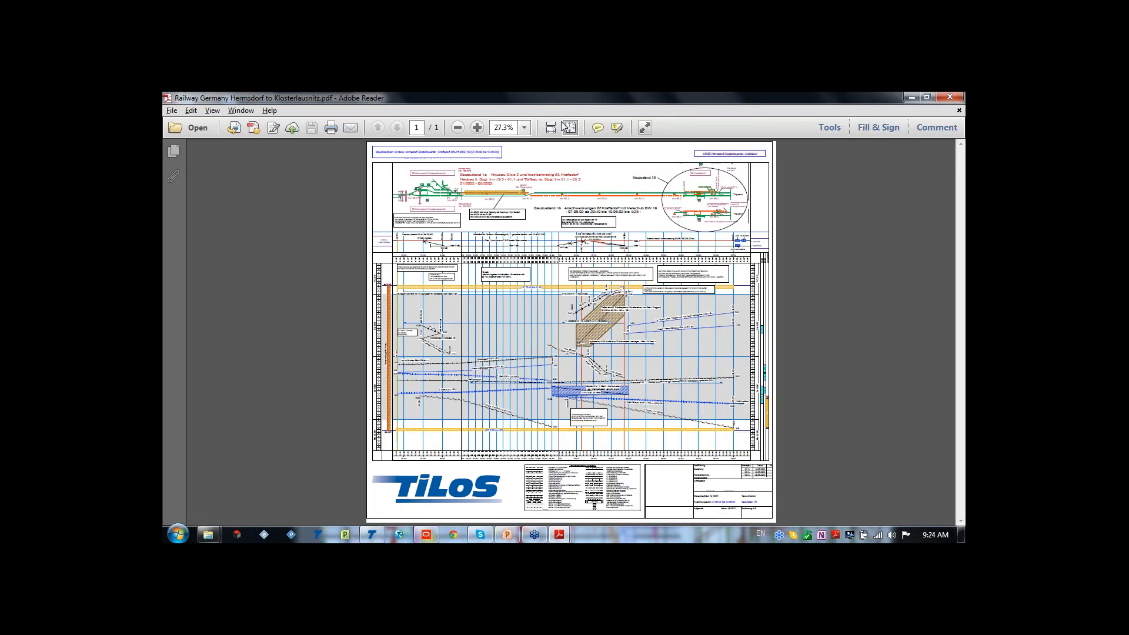
# - Enlarge the Germany diagram to 75% and examine its station track layout, switches and construction-phase notes
pyautogui.click(564, 126)
pyautogui.scroll(1, 698, 243)
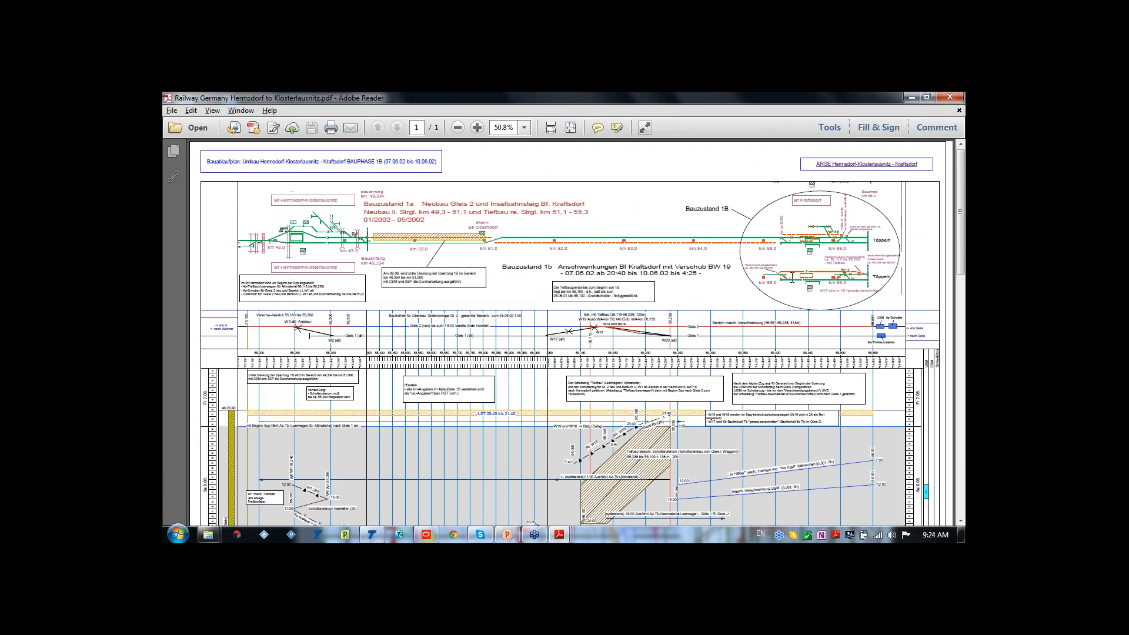
pyautogui.keyDown('ctrl'); pyautogui.scroll(3, 216, 292); pyautogui.keyUp('ctrl')
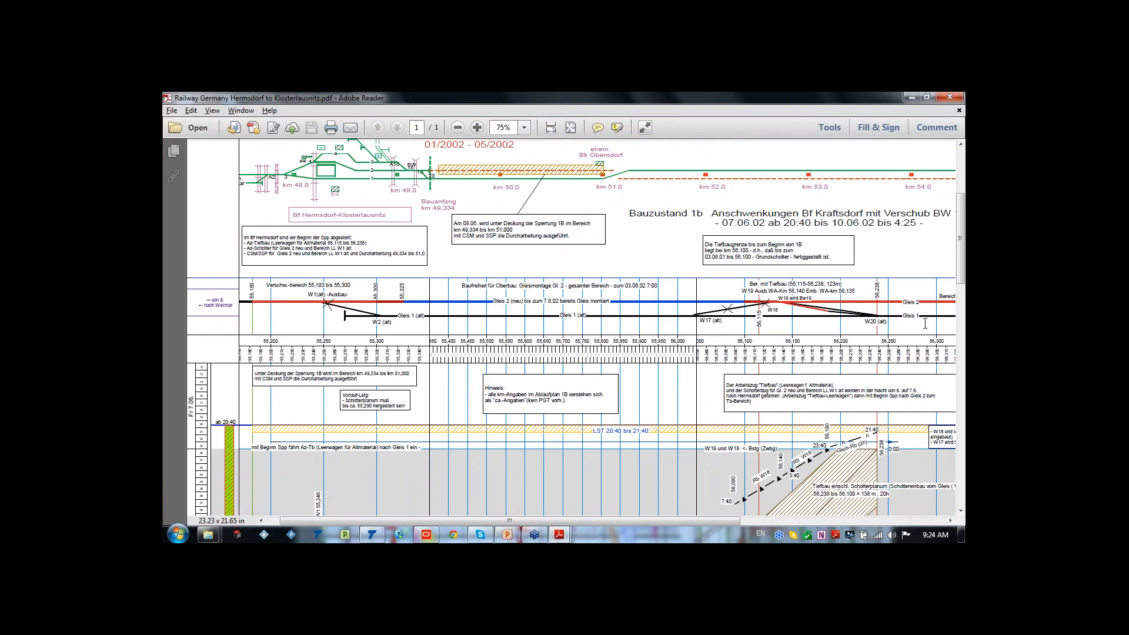
pyautogui.scroll(-2, 245, 300)
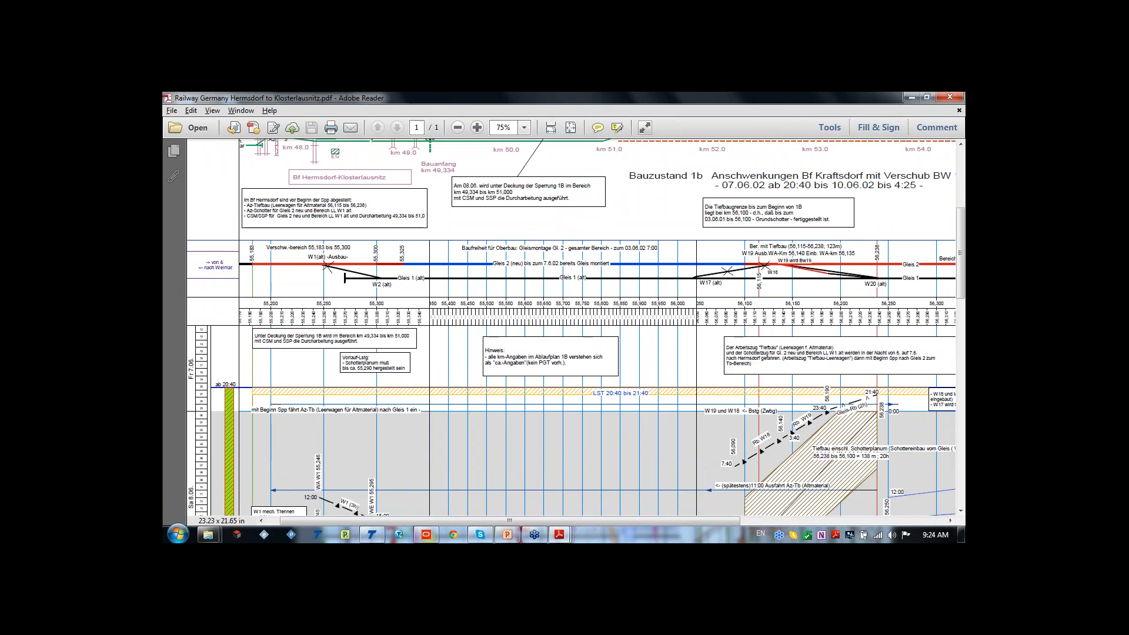
# - Follow the hourly track possession activities on the Germany diagram, including switch removal, excavation, ballasting and tamping, across the chainage
pyautogui.press('ctrl')
pyautogui.scroll(-4, 842, 316)
pyautogui.scroll(-6, 807, 341)
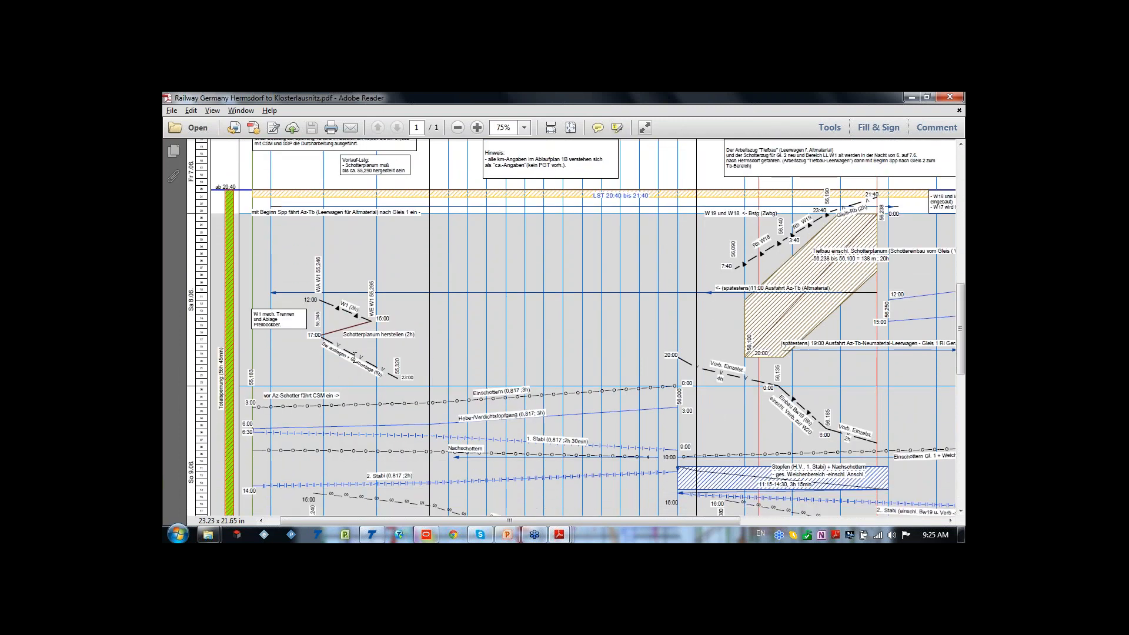
pyautogui.scroll(-4, 371, 361)
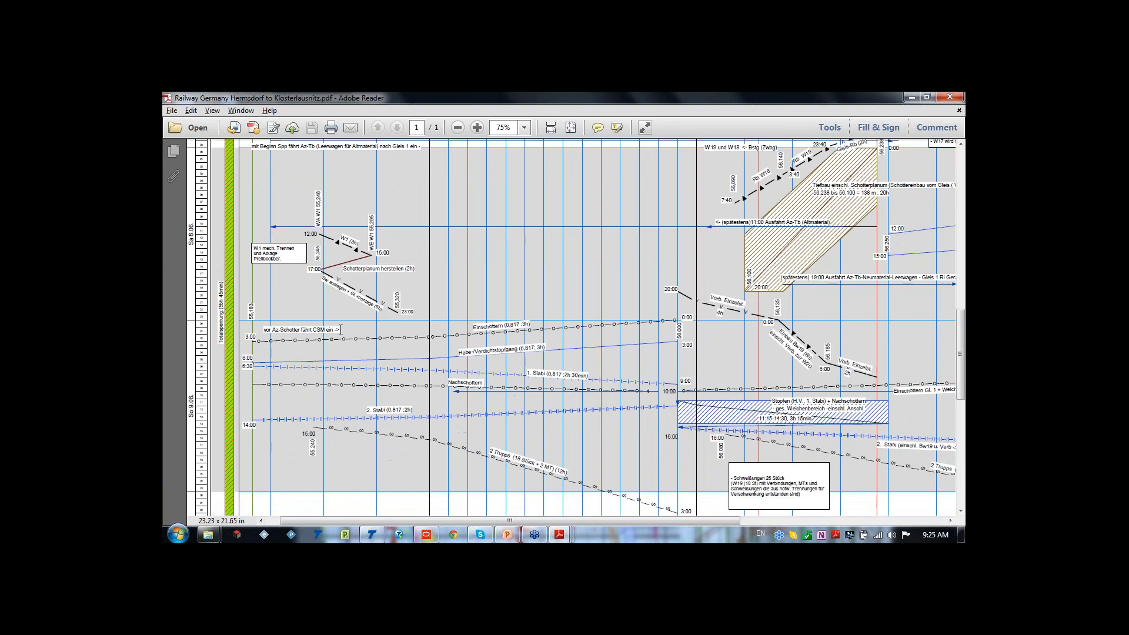
pyautogui.moveTo(556, 520)
pyautogui.mouseDown()
pyautogui.moveTo(765, 524)
pyautogui.moveTo(778, 534)
pyautogui.mouseUp()
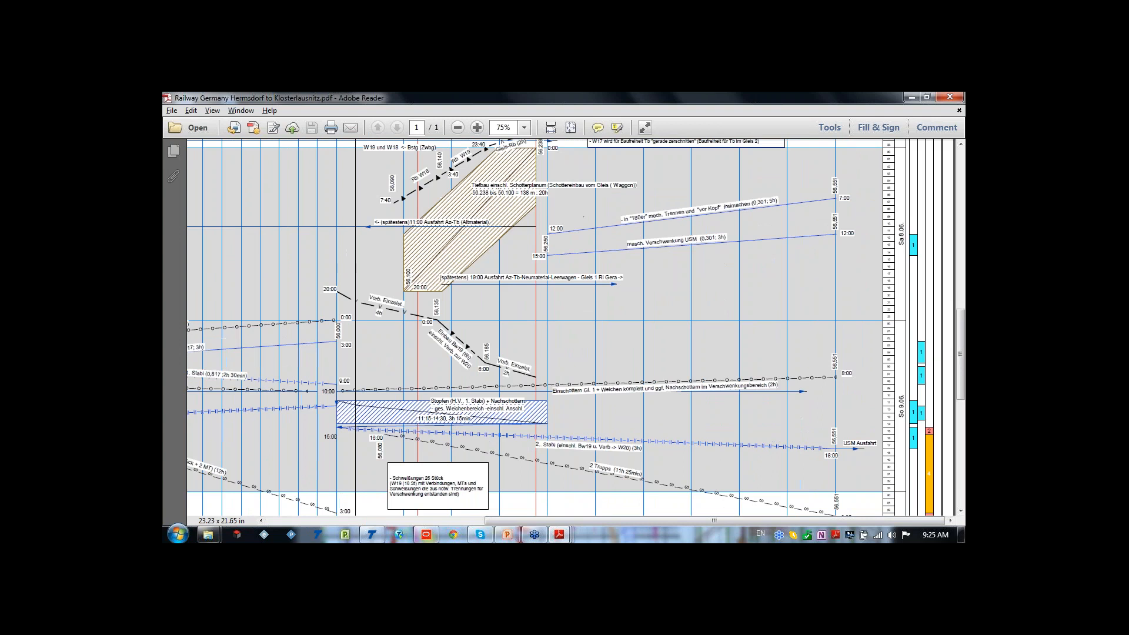
pyautogui.scroll(10, 856, 442)
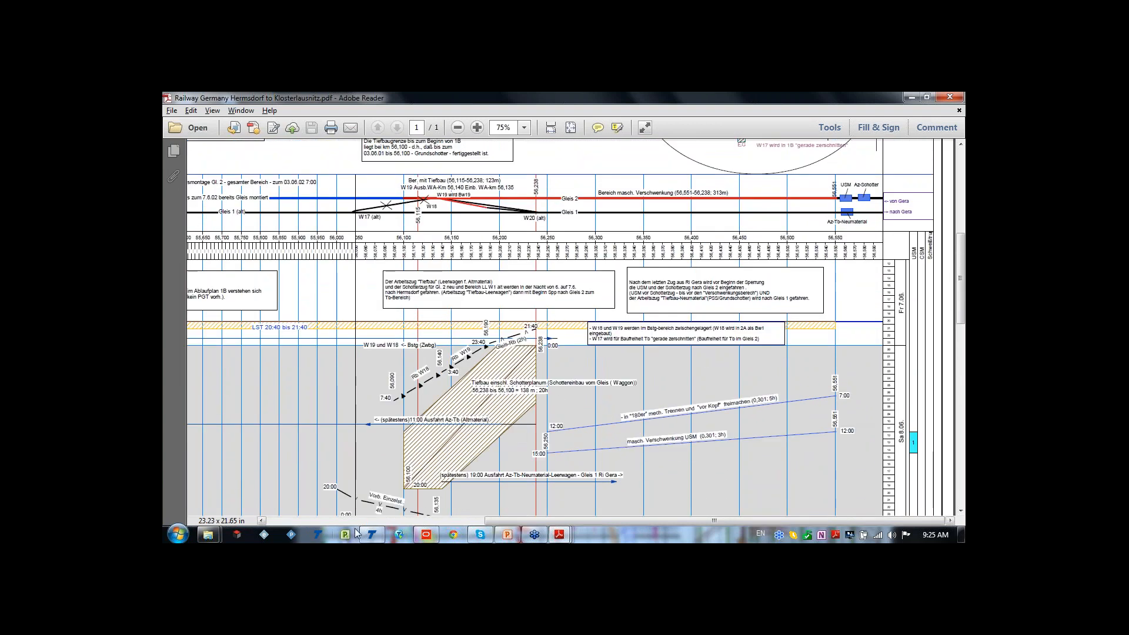
# - Switch to TILOS and view the overall Time-Distance and Gantt View of the Sample Railway webinar project
pyautogui.click(371, 535)
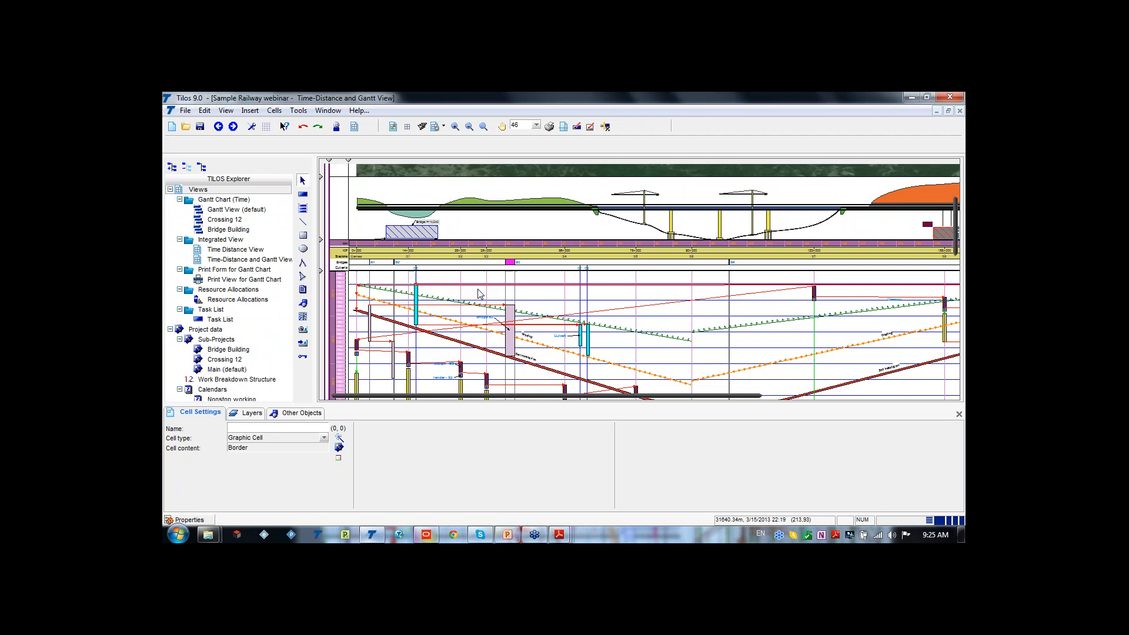
pyautogui.click(667, 292)
pyautogui.scroll(-2, 667, 292)
pyautogui.scroll(-3, 536, 278)
pyautogui.scroll(3, 433, 237)
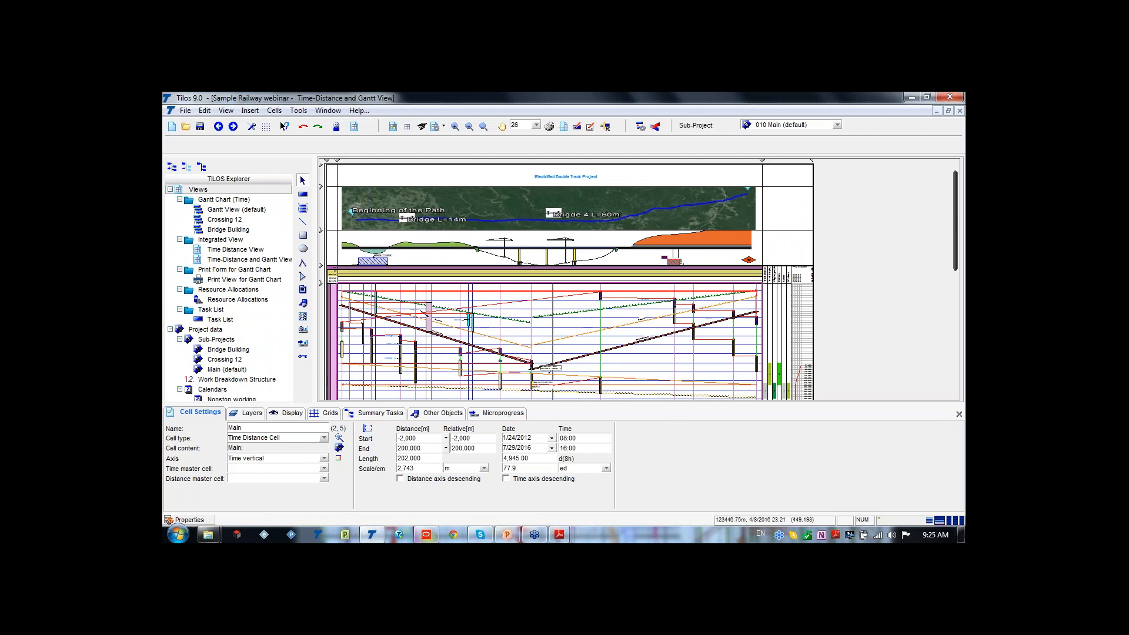
# - Examine the aerial route map and terrain profile with its bridges above the time-distance diagram
pyautogui.scroll(3, 362, 202)
pyautogui.scroll(-2, 433, 229)
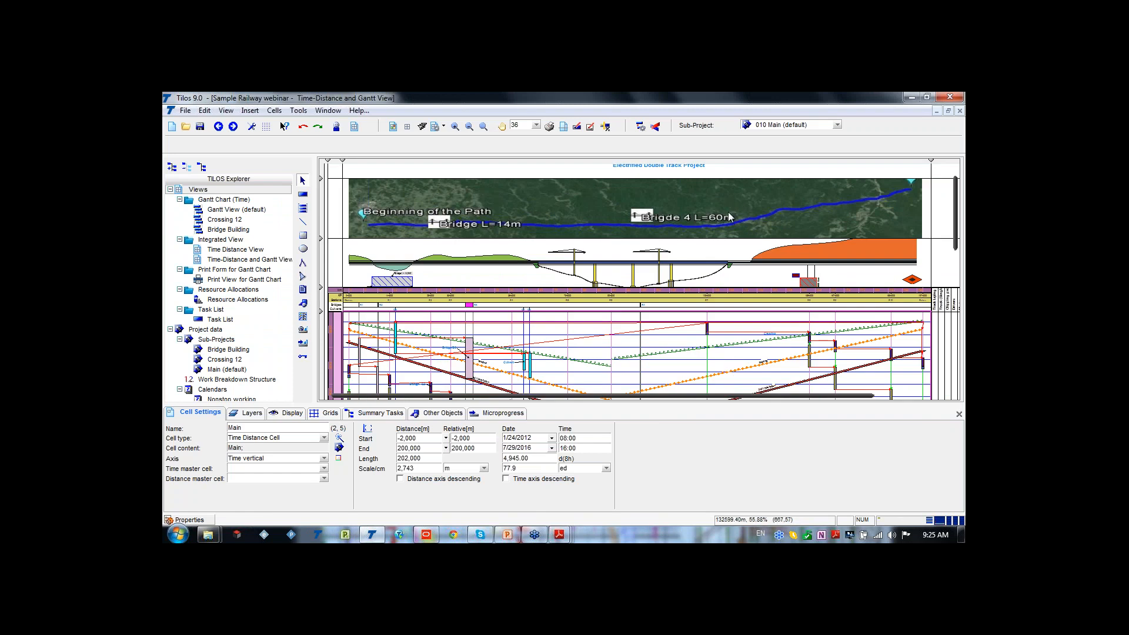
pyautogui.scroll(-1, 765, 212)
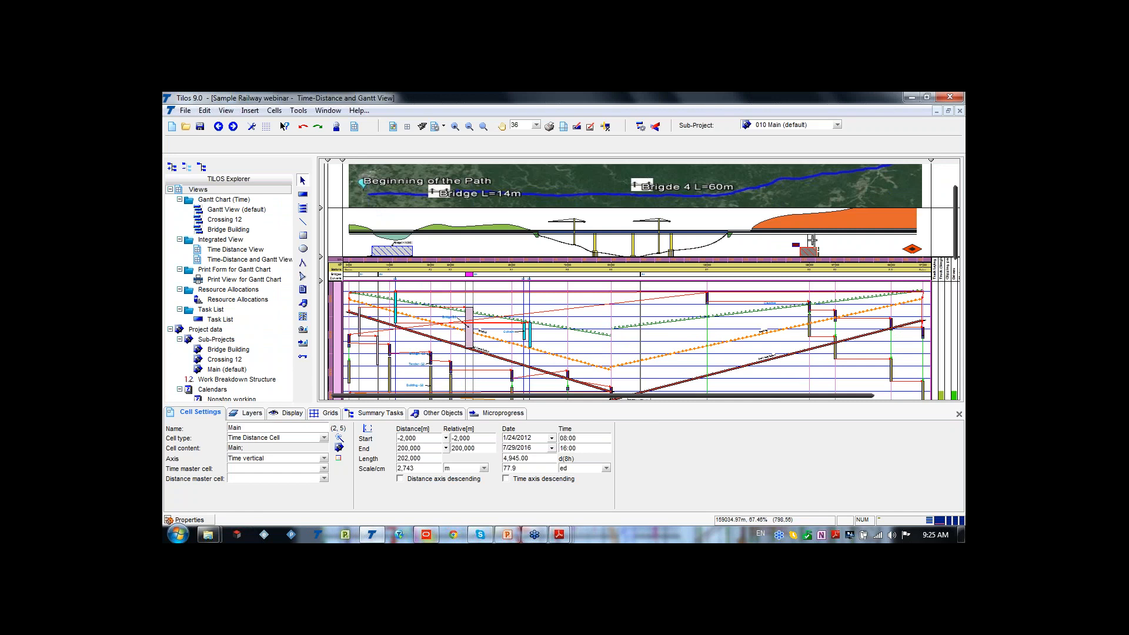
pyautogui.scroll(1, 494, 209)
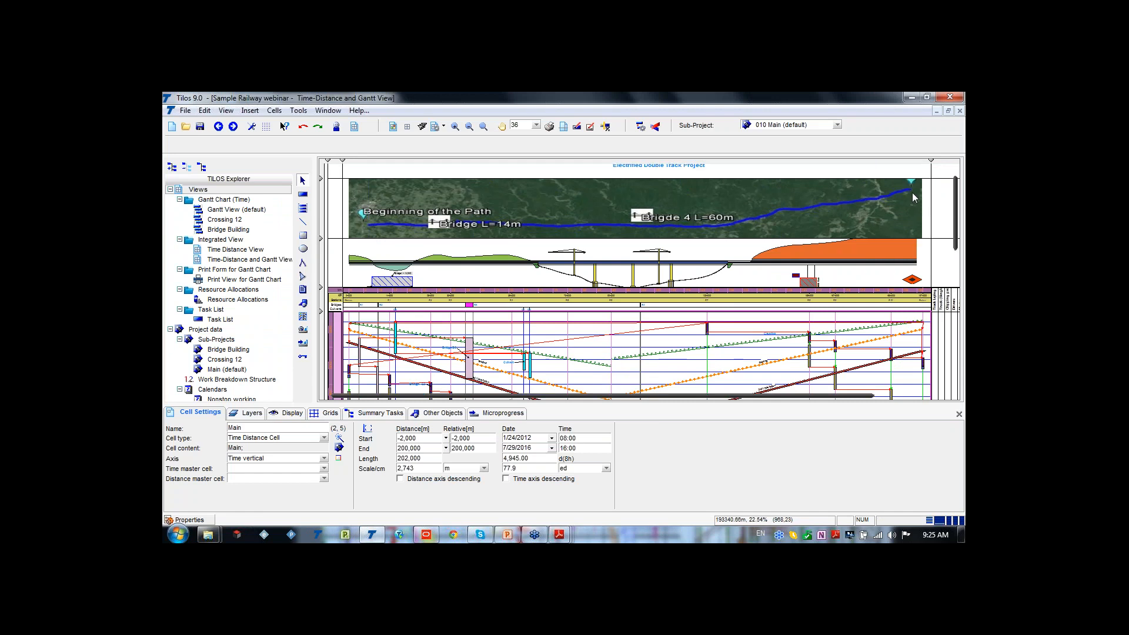
pyautogui.scroll(1, 403, 262)
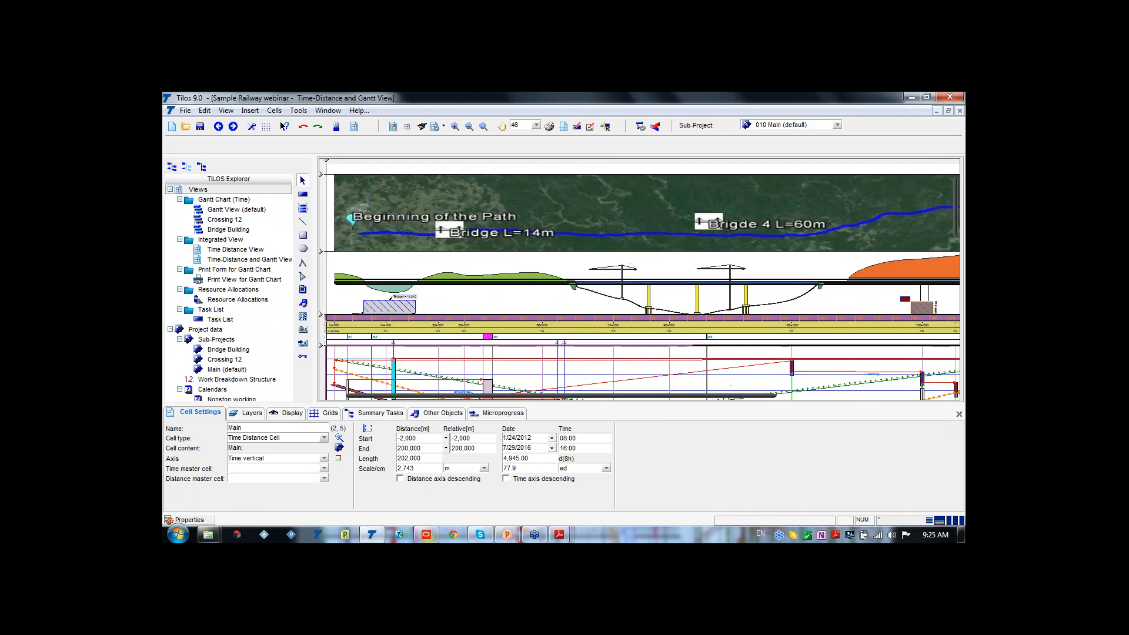
pyautogui.moveTo(498, 395); pyautogui.dragTo(483, 396)
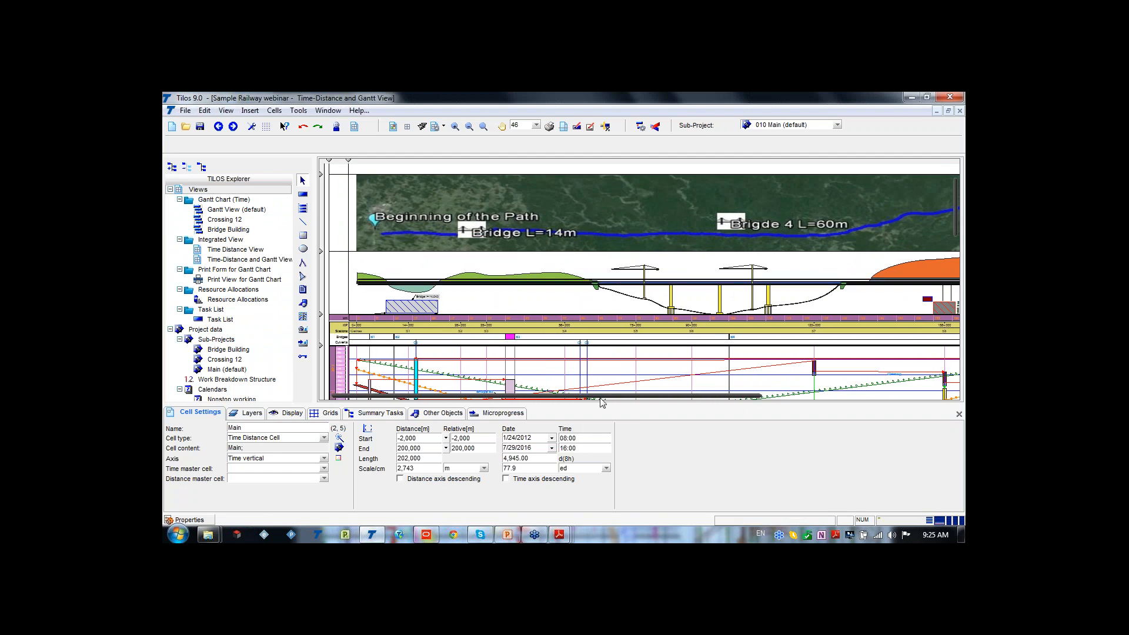
# - Select the Rail graphic in the terrain profile and examine the kilometre, station, bridge and culvert scales near the route's start
pyautogui.click(675, 283)
pyautogui.moveTo(718, 282)
pyautogui.mouseDown()
pyautogui.moveTo(683, 318)
pyautogui.moveTo(703, 265)
pyautogui.moveTo(706, 279)
pyautogui.mouseUp()
pyautogui.moveTo(678, 399); pyautogui.dragTo(552, 367)
pyautogui.scroll(-3, 551, 367)
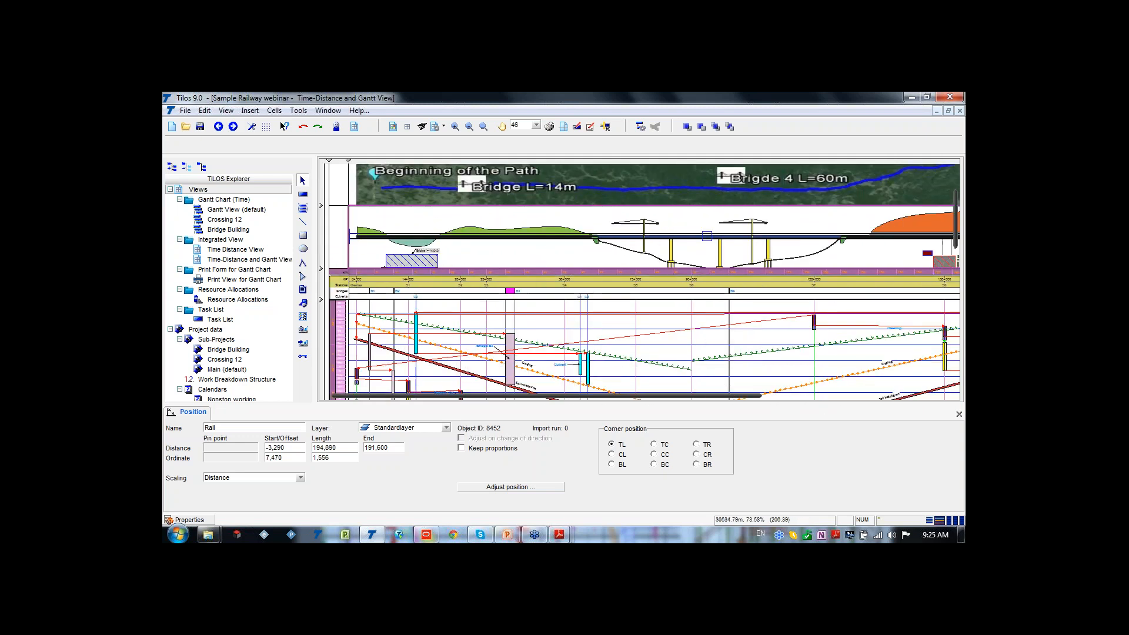
pyautogui.scroll(5, 552, 367)
pyautogui.moveTo(490, 396); pyautogui.dragTo(433, 398)
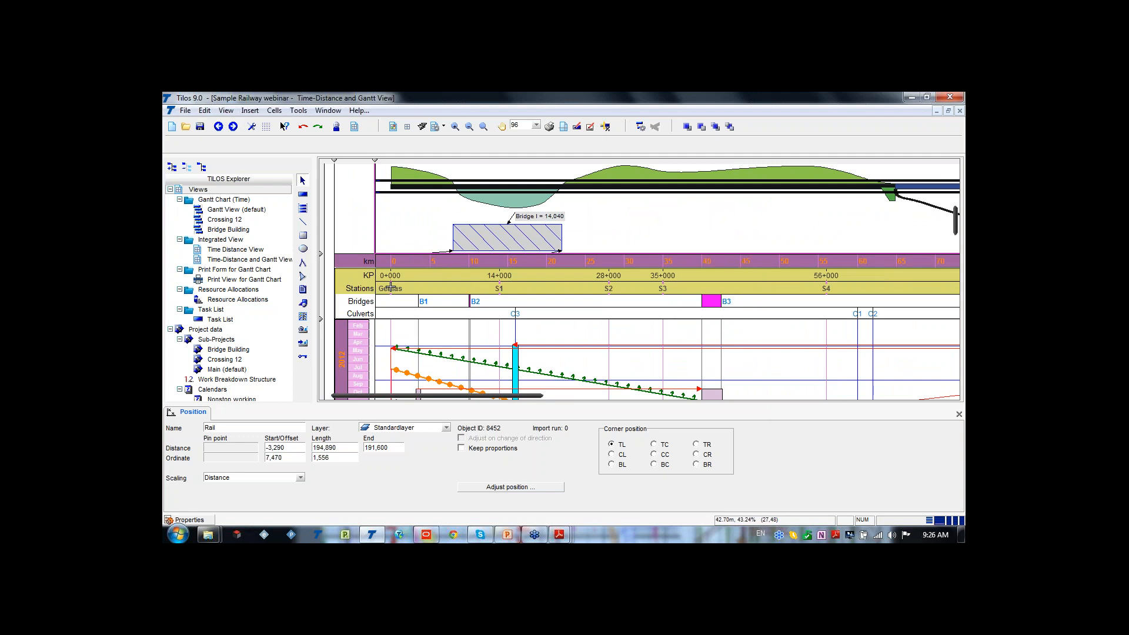
# - Inspect the details of the Culvert task at C3 and the Bridge B3 task in the time-distance diagram
pyautogui.scroll(-3, 521, 314)
pyautogui.click(513, 287)
pyautogui.scroll(-1, 749, 277)
pyautogui.scroll(-1, 748, 276)
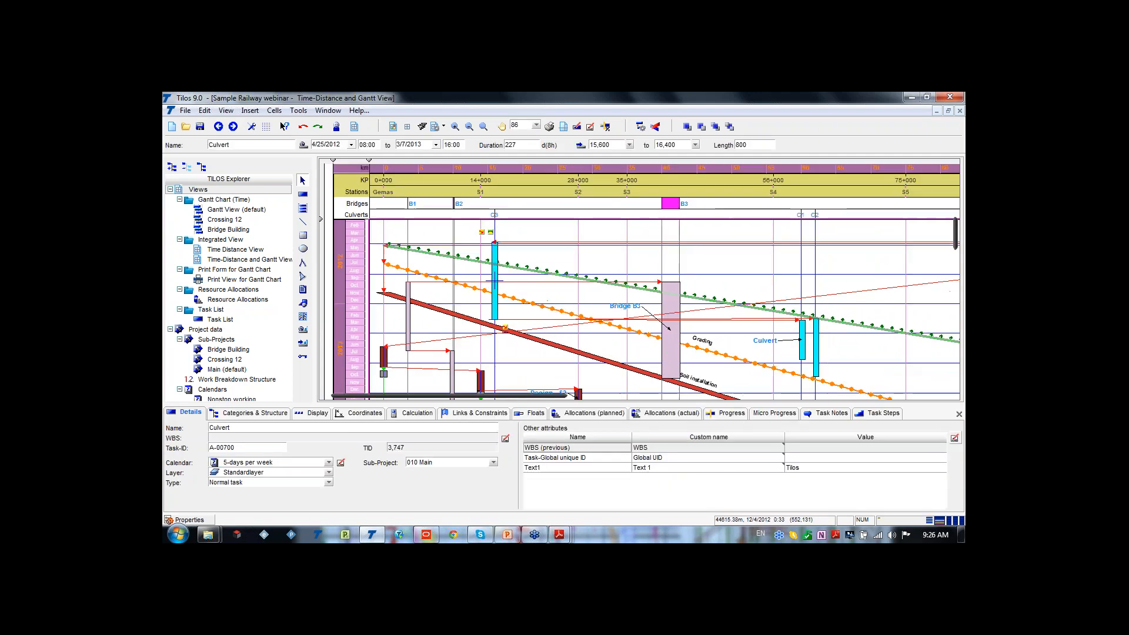
pyautogui.click(670, 329)
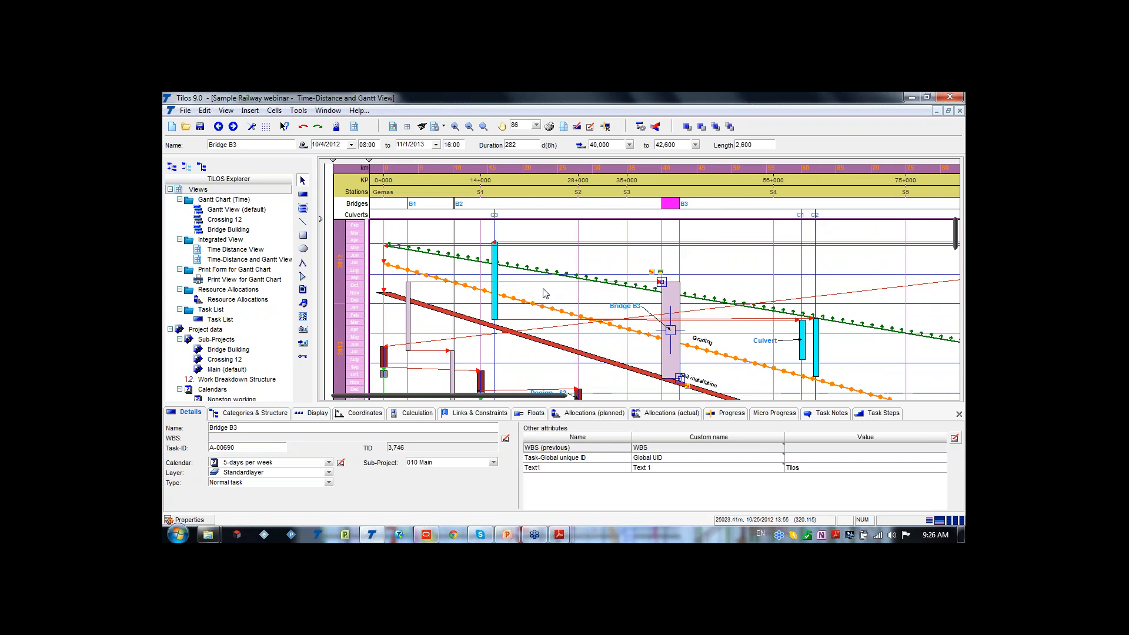
pyautogui.scroll(-1, 637, 259)
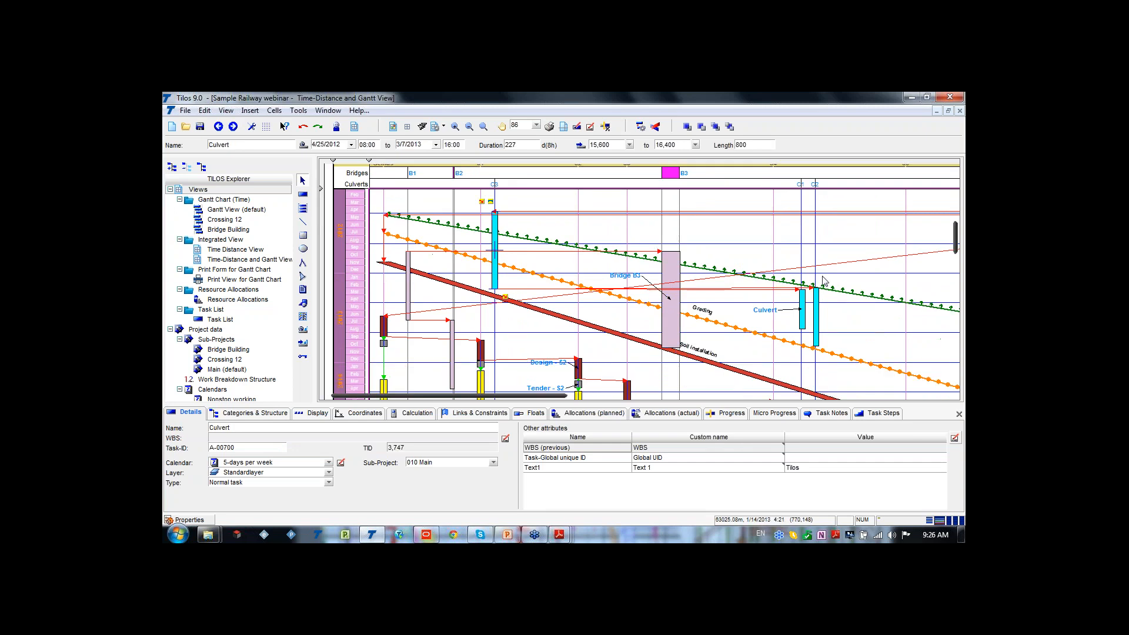
pyautogui.scroll(-1, 764, 275)
# - Inspect the grading, soil installation and clearing tasks that run back from the far end of the route
pyautogui.moveTo(571, 398); pyautogui.dragTo(765, 381)
pyautogui.scroll(-1, 804, 338)
pyautogui.click(811, 229)
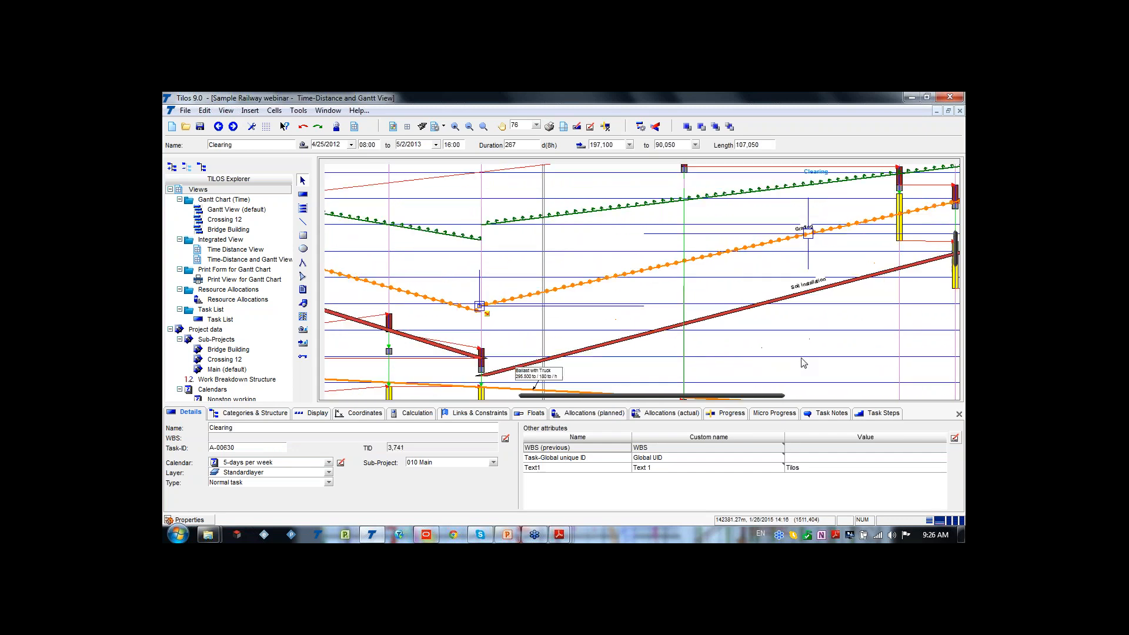
pyautogui.click(793, 324)
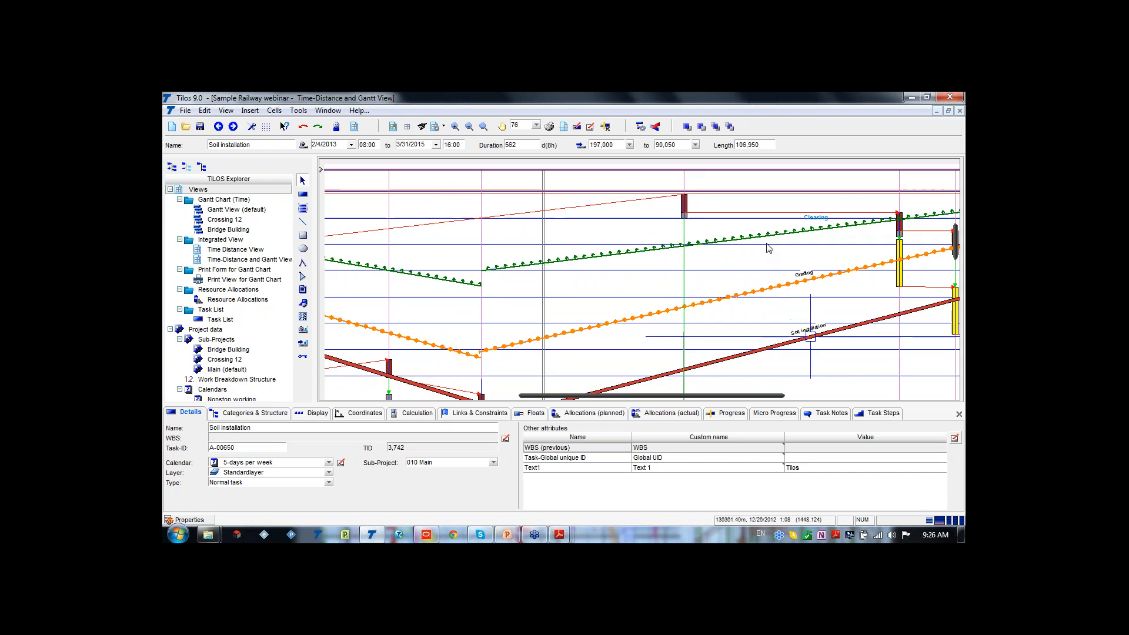
pyautogui.click(758, 235)
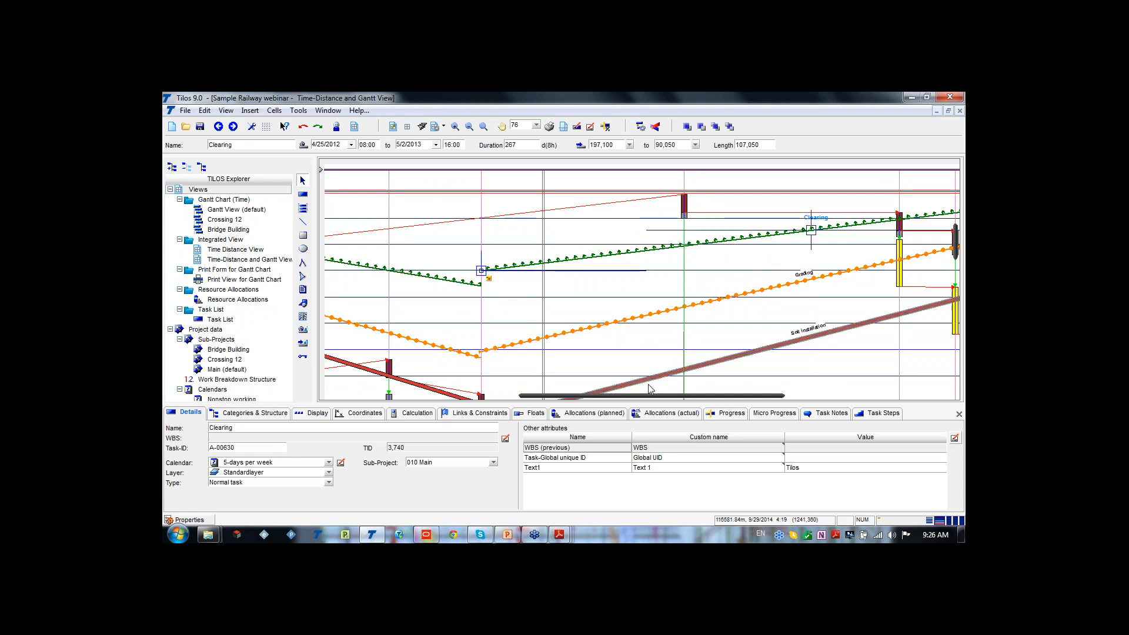
pyautogui.moveTo(634, 396); pyautogui.dragTo(501, 396)
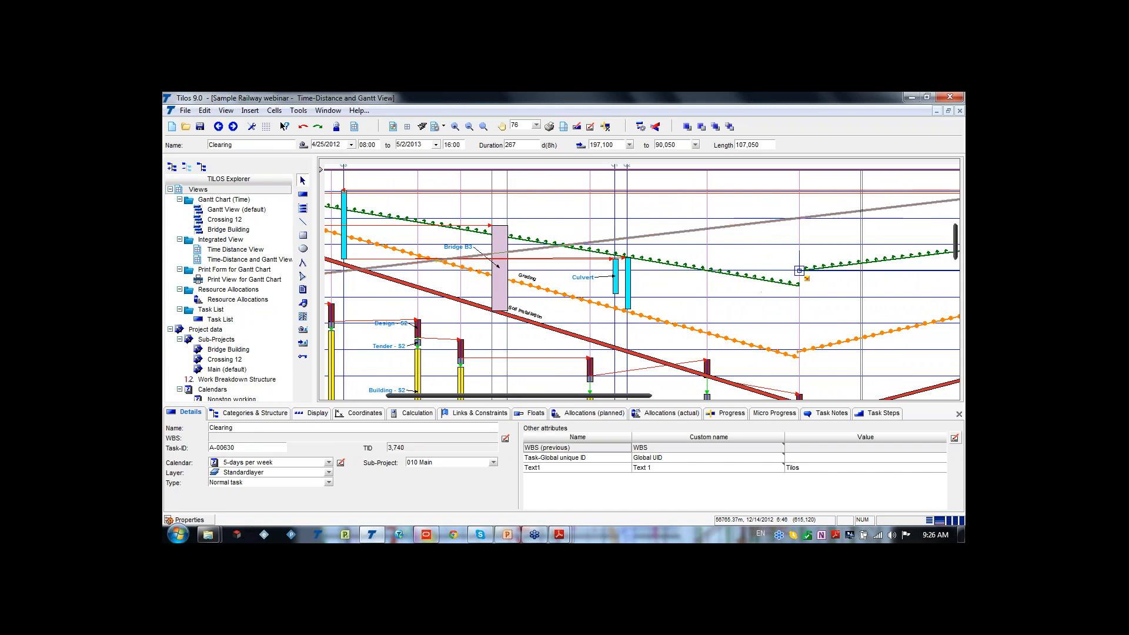
# - Inspect the distance range, start date and end date of the Clearing task that begins at the route's start
pyautogui.click(798, 285)
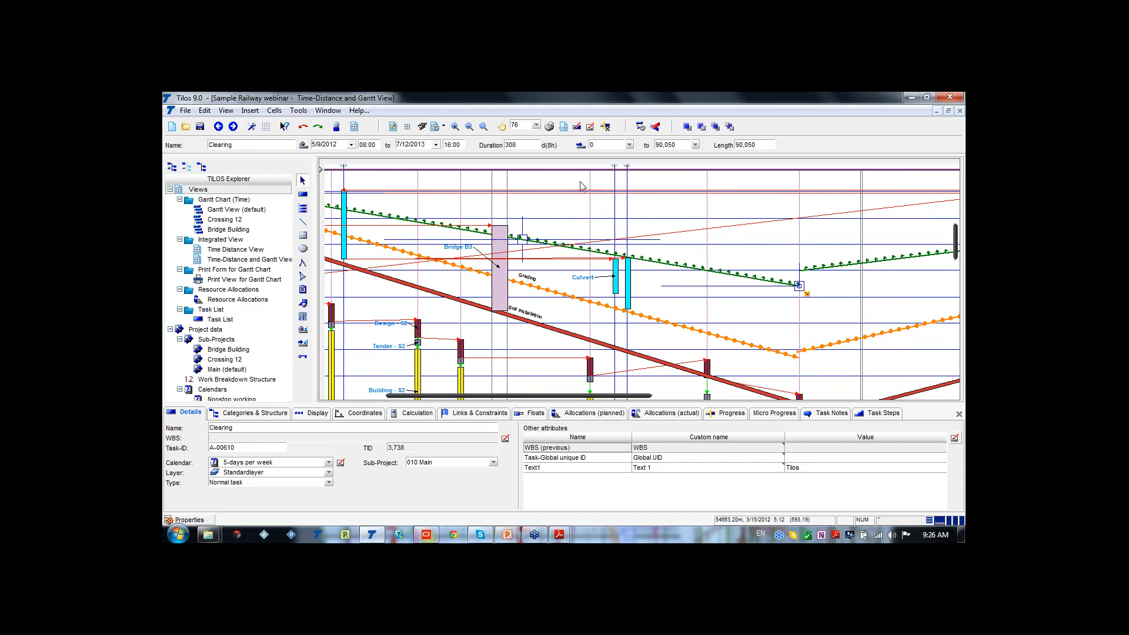
pyautogui.click(517, 147)
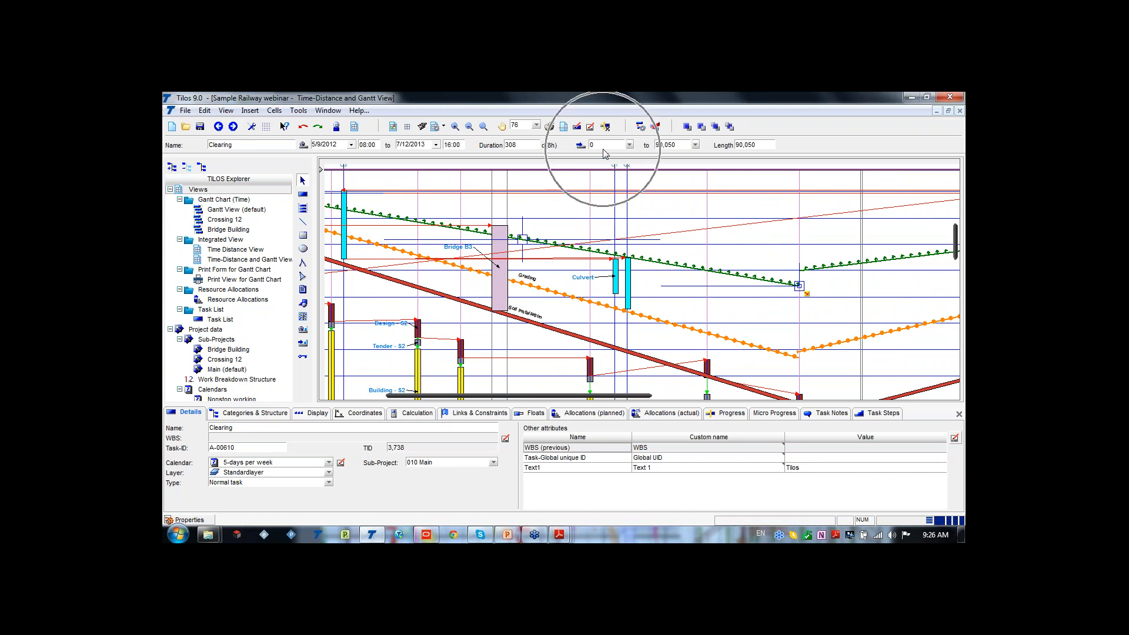
pyautogui.click(672, 150)
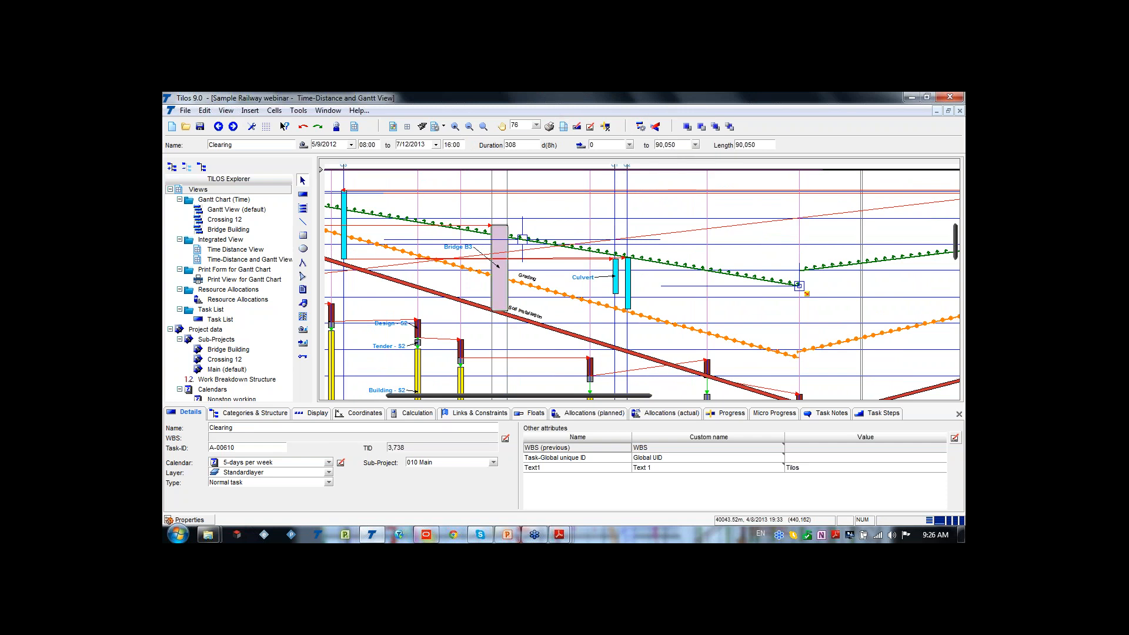
pyautogui.moveTo(518, 396); pyautogui.dragTo(461, 395)
pyautogui.click(412, 154)
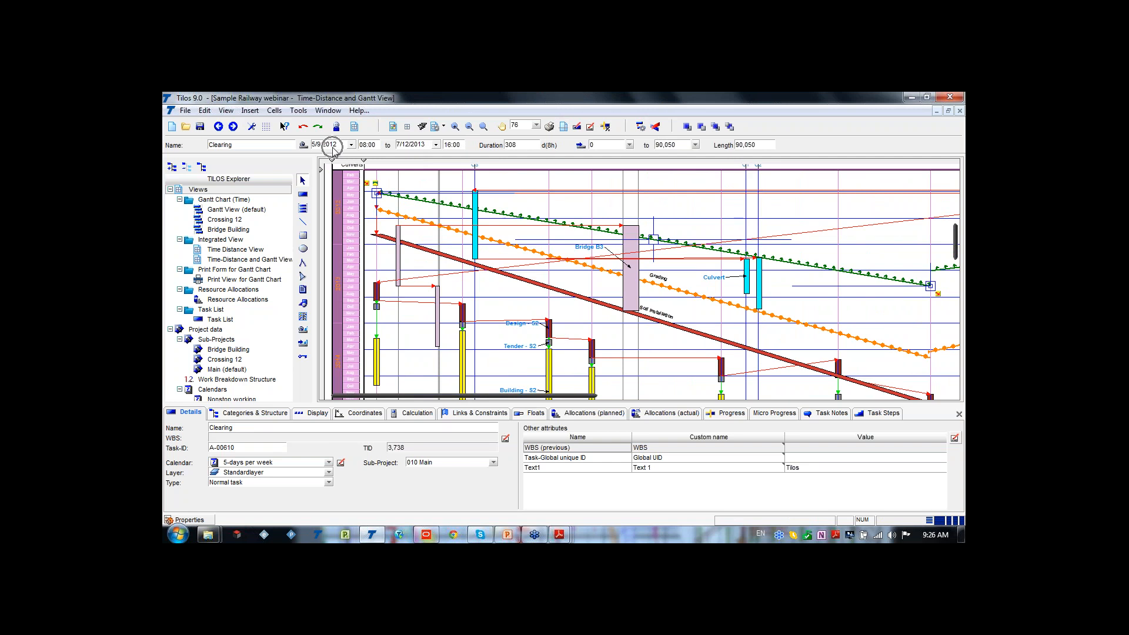
pyautogui.click(318, 153)
pyautogui.click(322, 152)
pyautogui.click(415, 152)
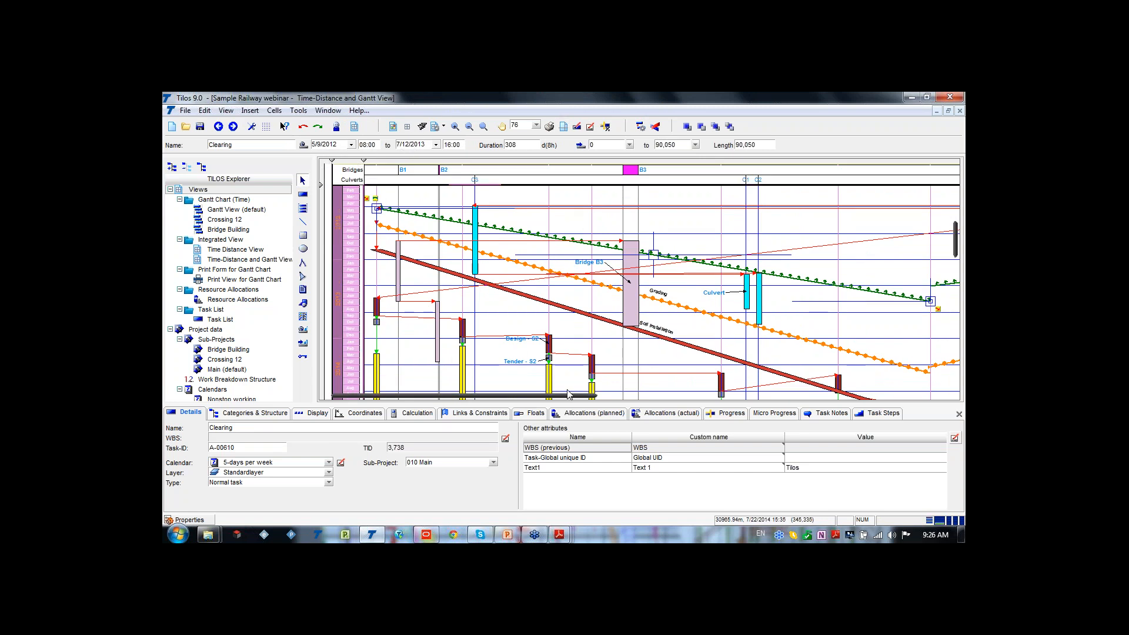
# - Hide the links between tasks in the time-distance diagram
pyautogui.scroll(-2, 518, 349)
pyautogui.scroll(-1, 519, 349)
pyautogui.scroll(-1, 521, 300)
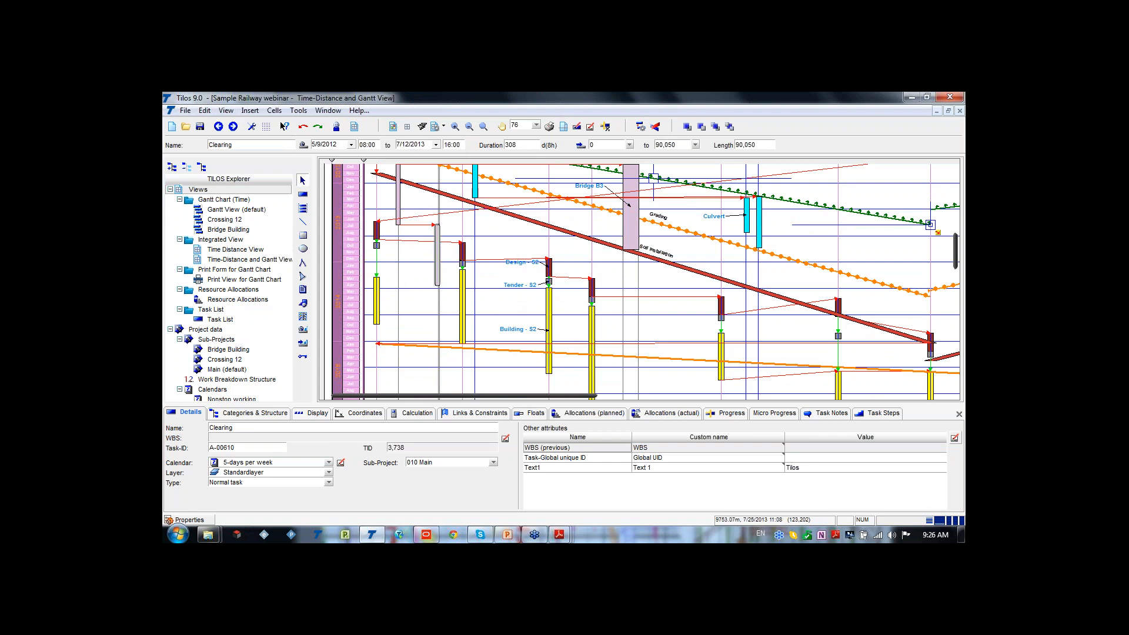
pyautogui.click(407, 333)
pyautogui.click(317, 413)
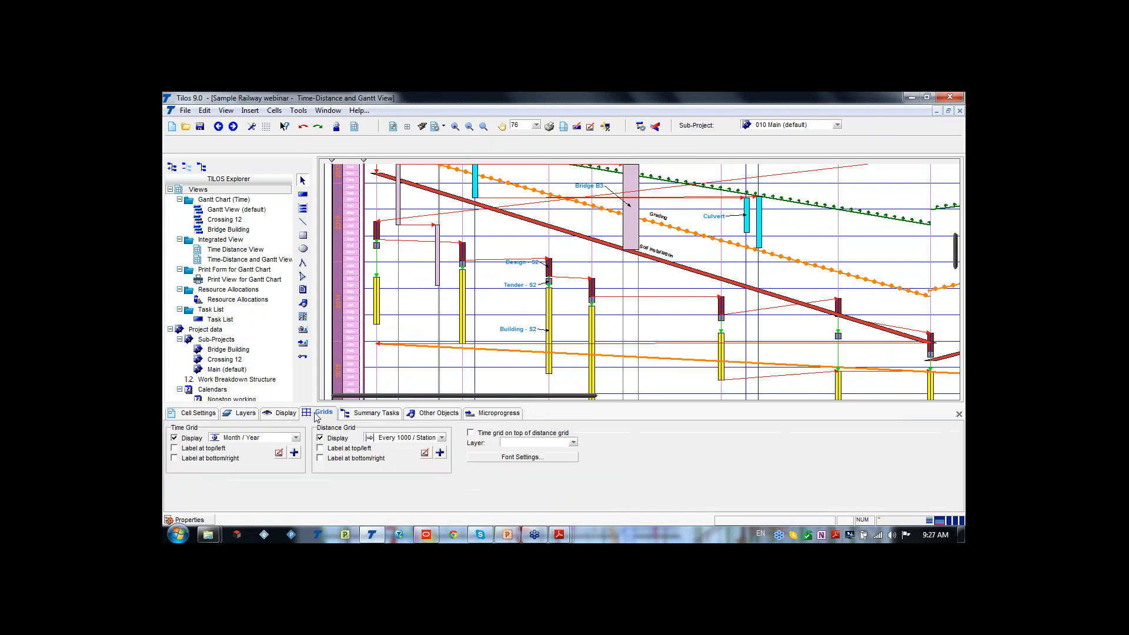
pyautogui.click(281, 413)
pyautogui.click(188, 441)
pyautogui.scroll(5, 762, 302)
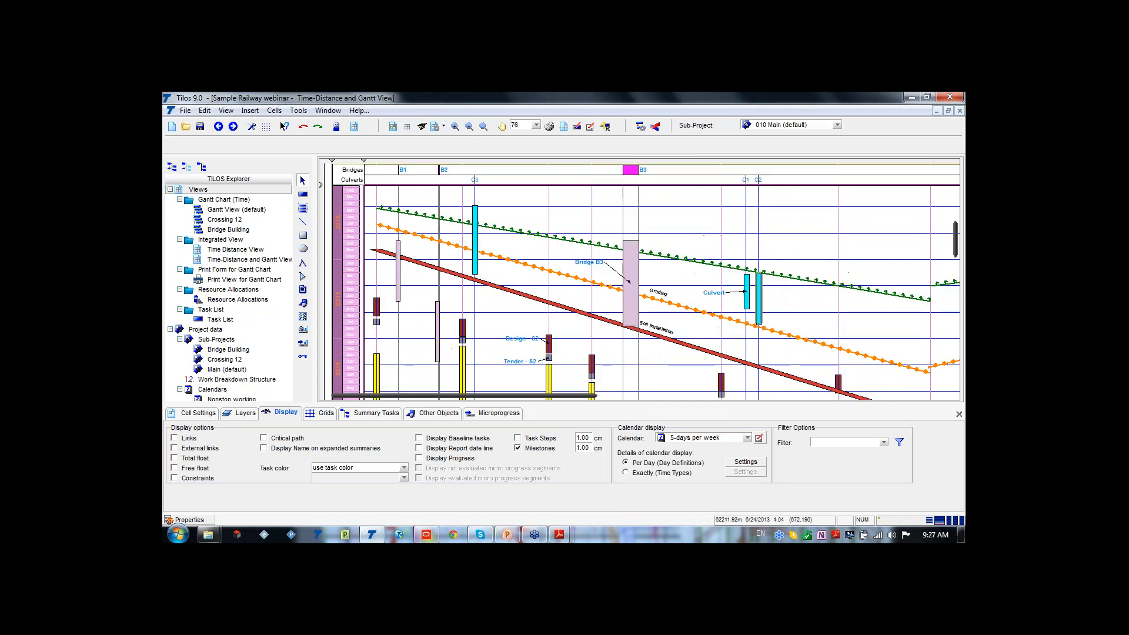
# - Examine the station design, tender and building tasks and the ballast and track laying lines in the time-distance diagram
pyautogui.scroll(-1, 724, 286)
pyautogui.keyDown('ctrl'); pyautogui.scroll(1, 696, 283); pyautogui.keyUp('ctrl')
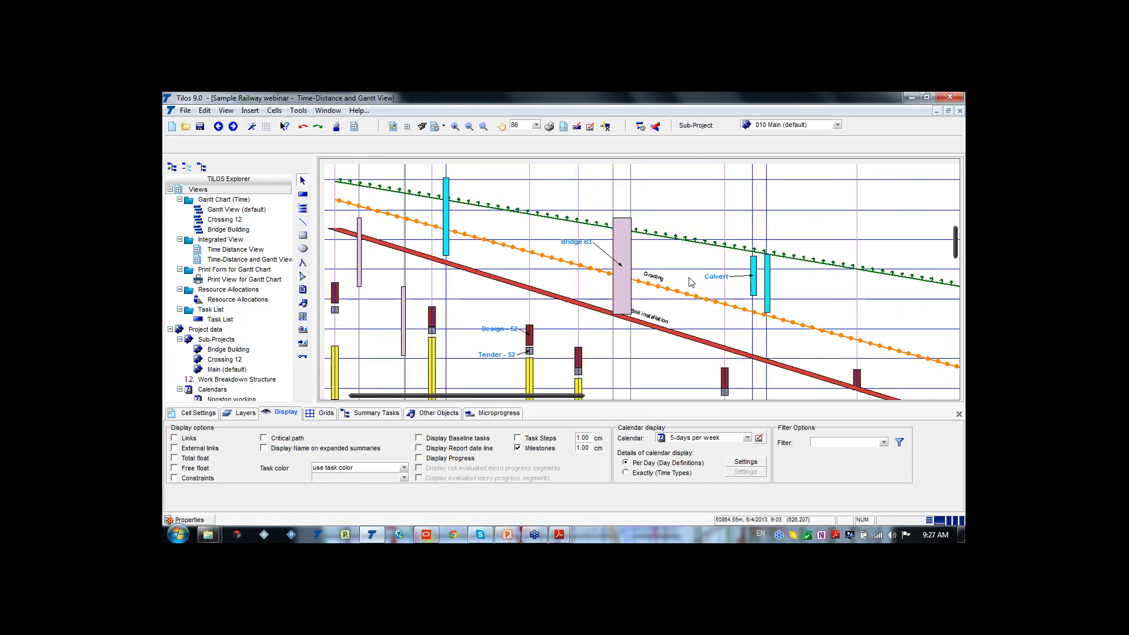
pyautogui.scroll(-1, 696, 283)
pyautogui.scroll(-1, 700, 281)
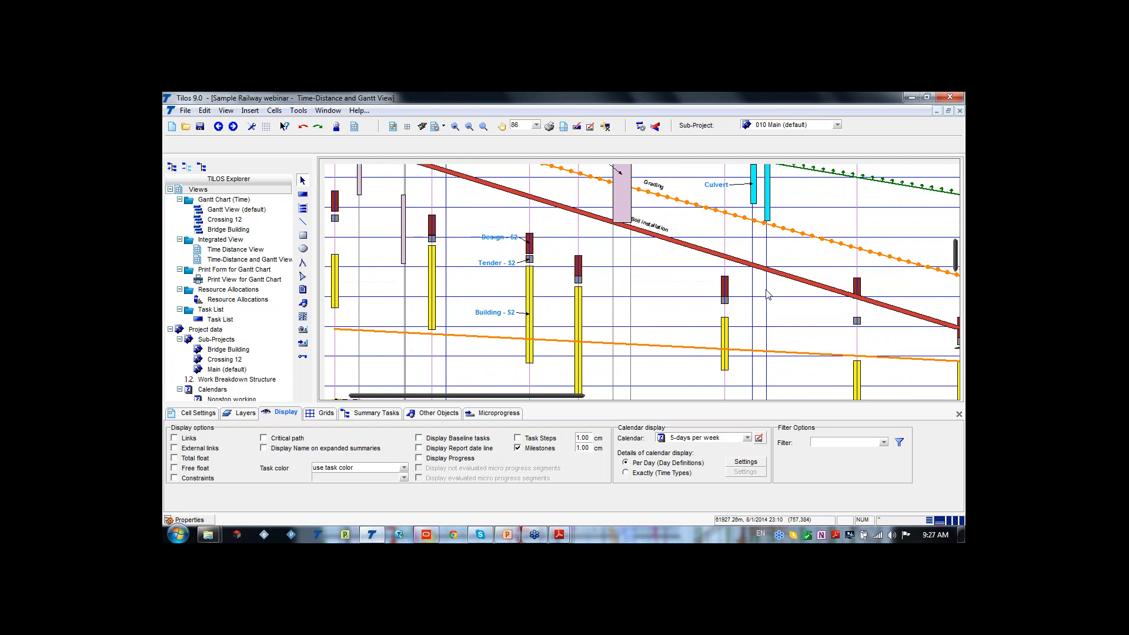
pyautogui.scroll(-1, 765, 291)
pyautogui.keyDown('ctrl'); pyautogui.scroll(-2, 765, 291); pyautogui.keyUp('ctrl')
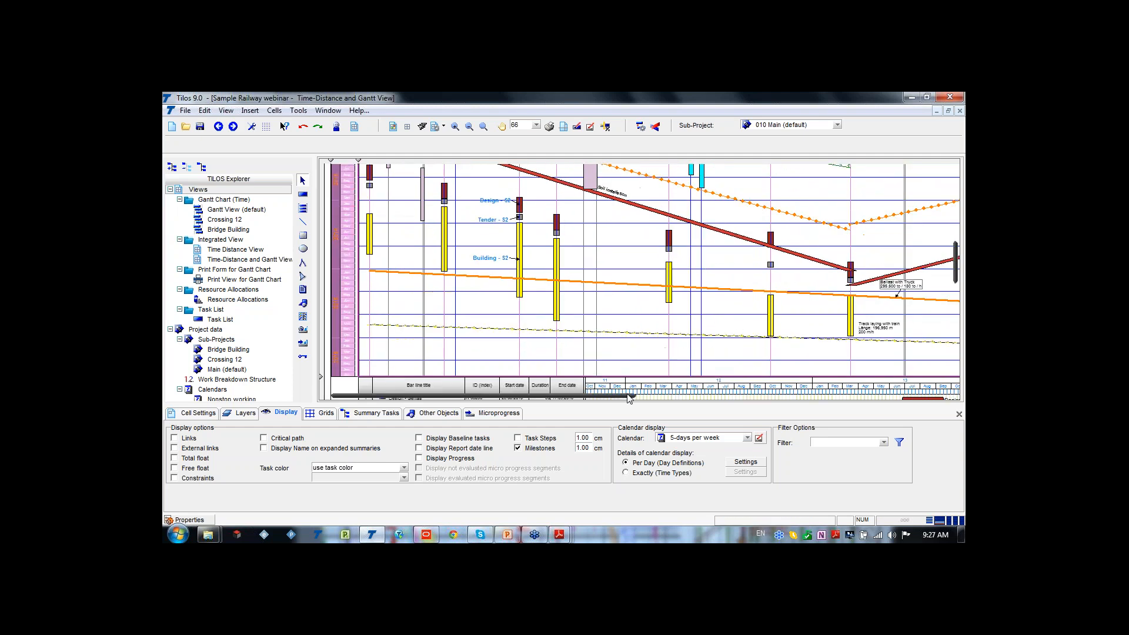
# - Examine the task table and linked bars of the Gantt chart below the time-distance diagram
pyautogui.scroll(-3, 619, 331)
pyautogui.scroll(-2, 618, 330)
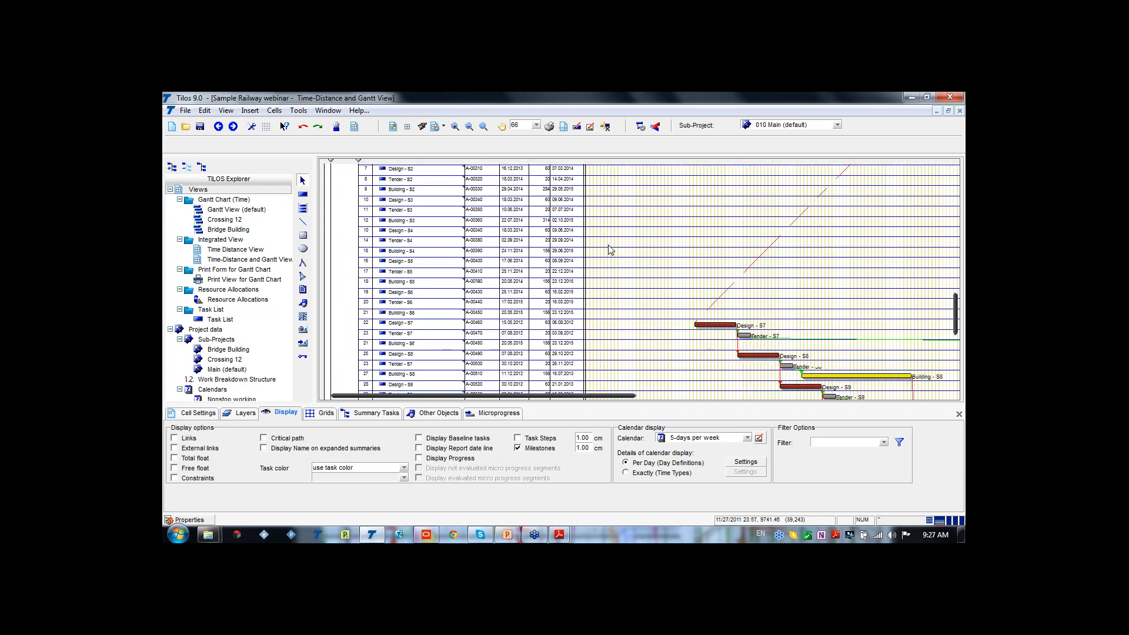
pyautogui.scroll(-5, 746, 321)
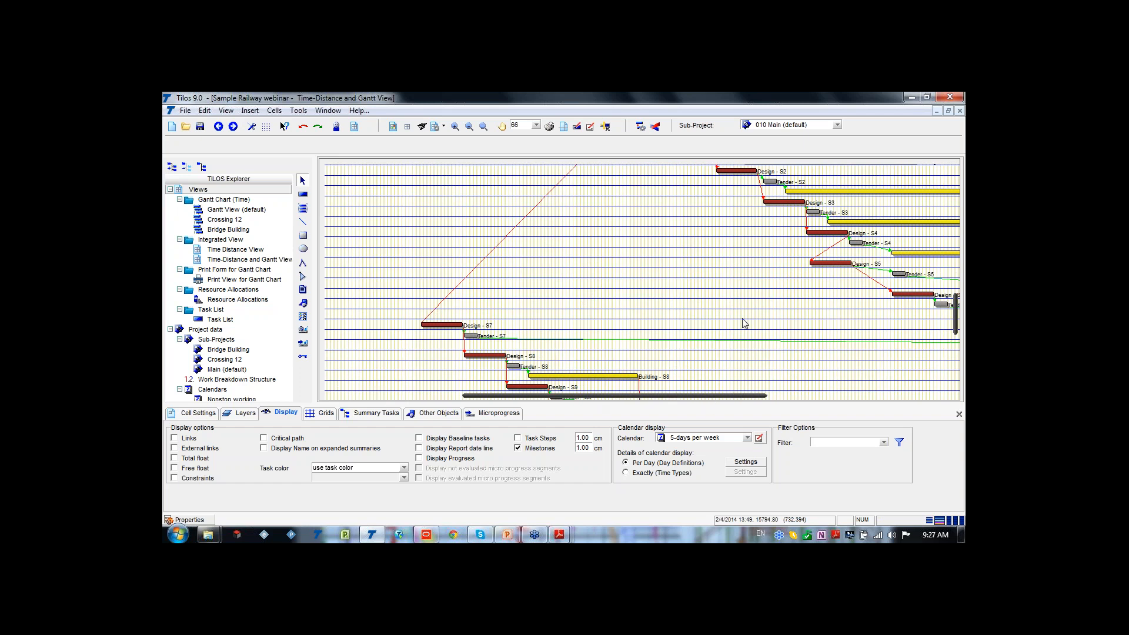
pyautogui.scroll(-2, 746, 322)
pyautogui.scroll(6, 777, 334)
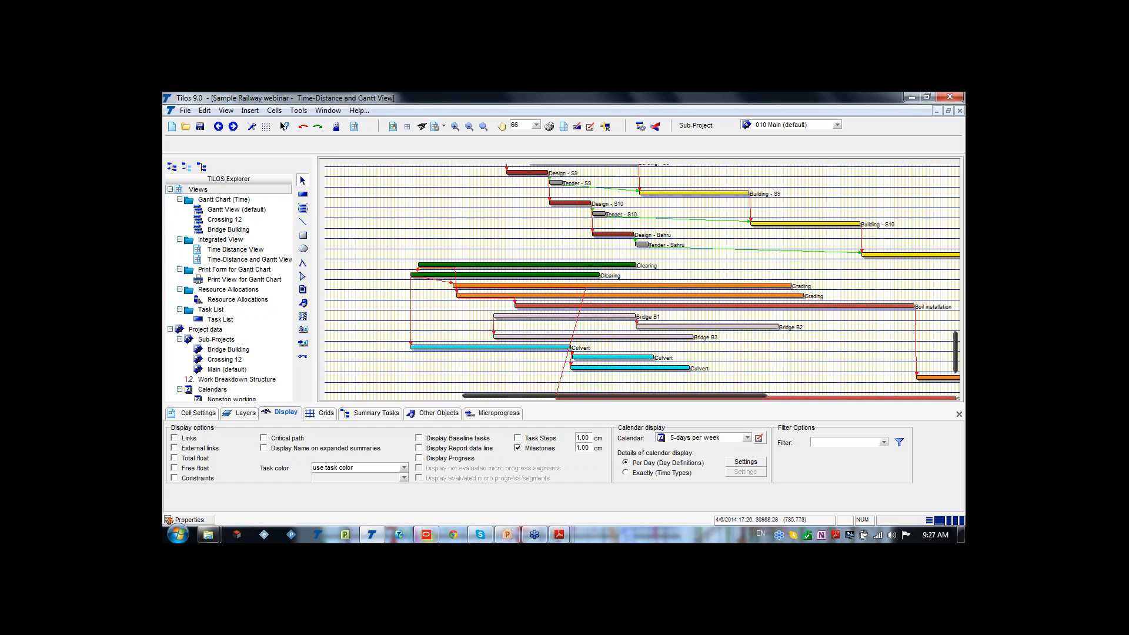
pyautogui.scroll(6, 778, 323)
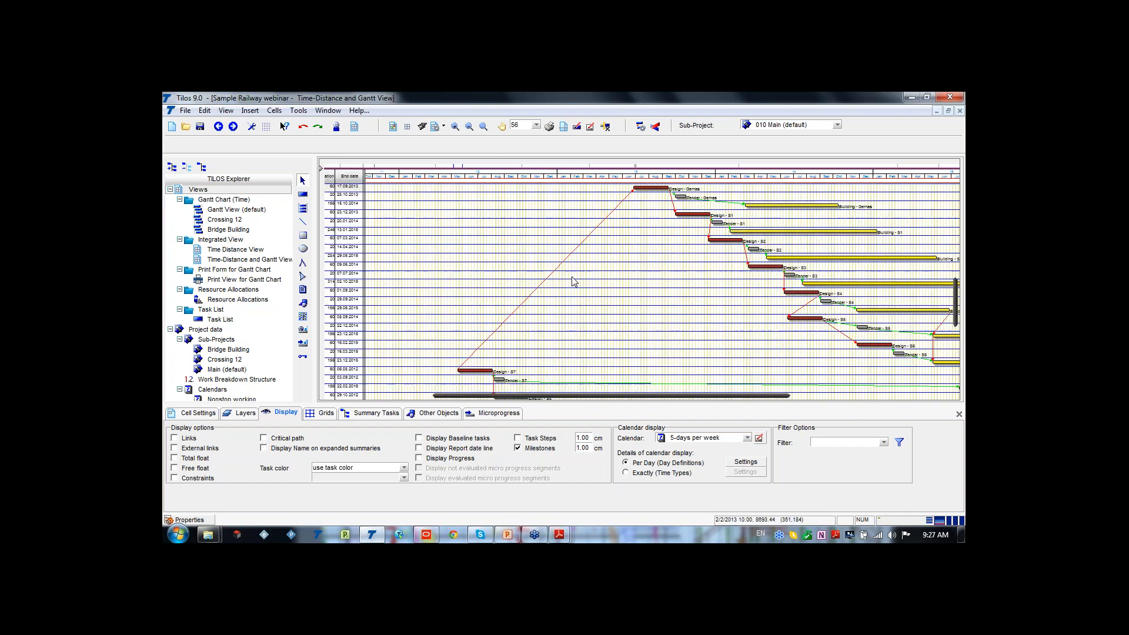
# - Move the Design - Gemas bar in the Gantt chart to a start date of 7/16/2013
pyautogui.moveTo(613, 279); pyautogui.dragTo(612, 352)
pyautogui.moveTo(666, 395); pyautogui.dragTo(564, 395)
pyautogui.scroll(3, 771, 303)
pyautogui.scroll(-2, 786, 308)
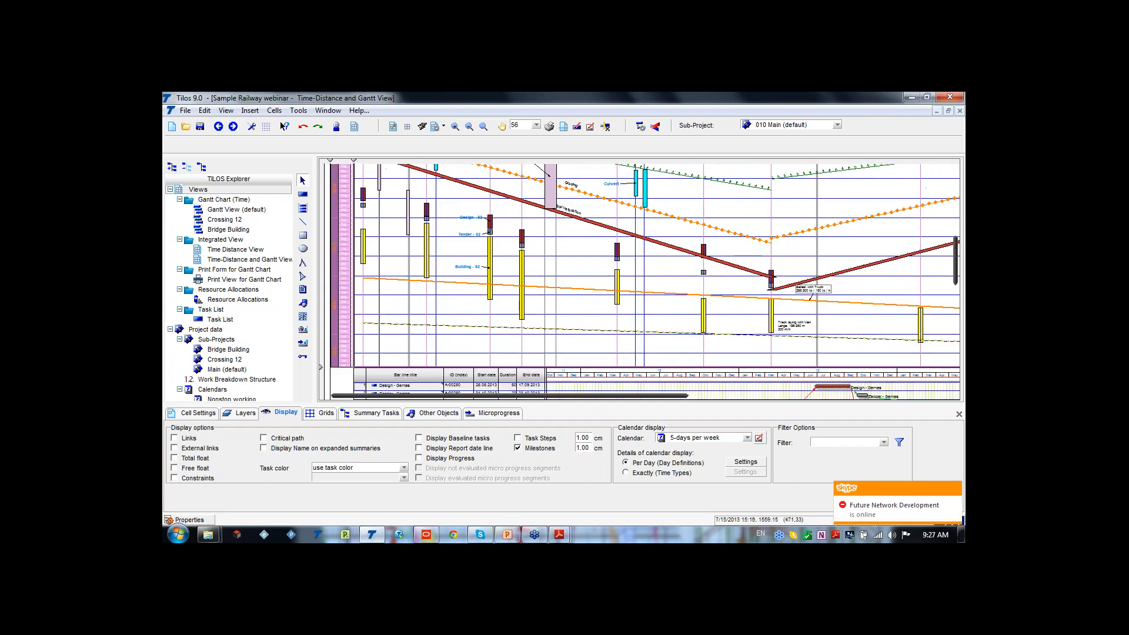
pyautogui.click(833, 387)
pyautogui.moveTo(832, 385); pyautogui.dragTo(854, 389)
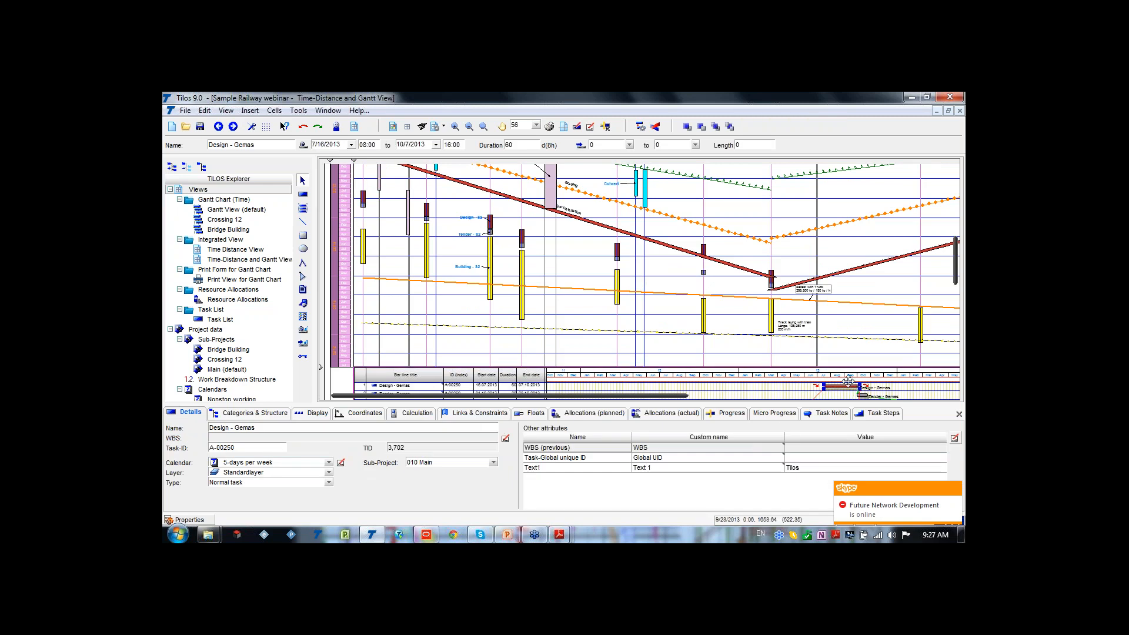
pyautogui.scroll(-3, 724, 310)
pyautogui.scroll(3, 797, 308)
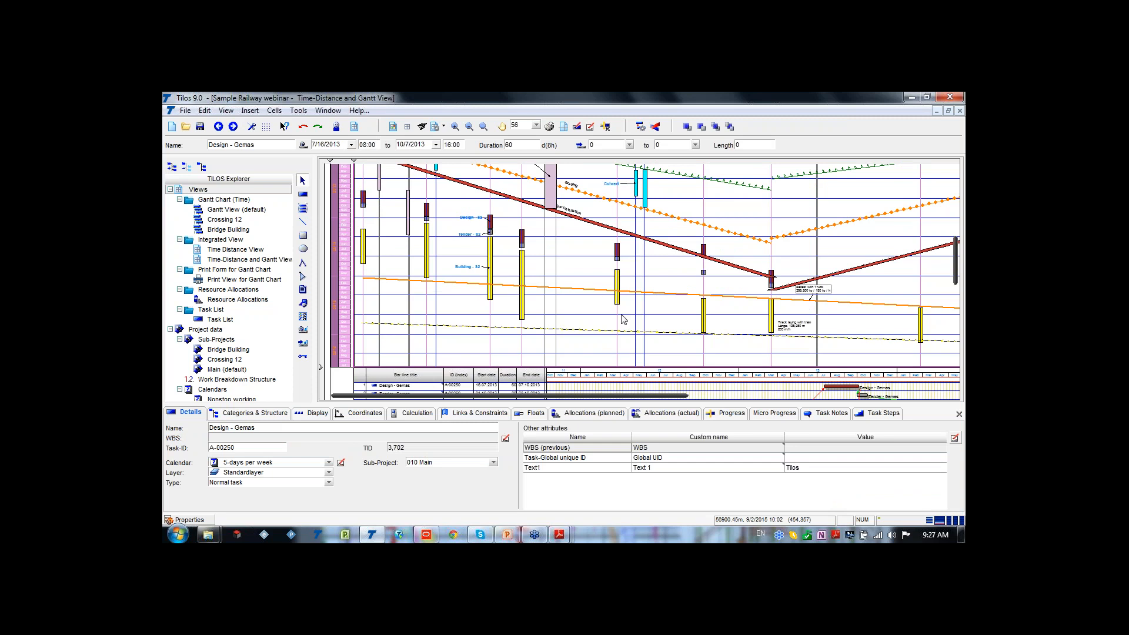
# - Move the Design - Gemas bar earlier in the Gantt chart to a start date of 5/27/2013
pyautogui.click(833, 386)
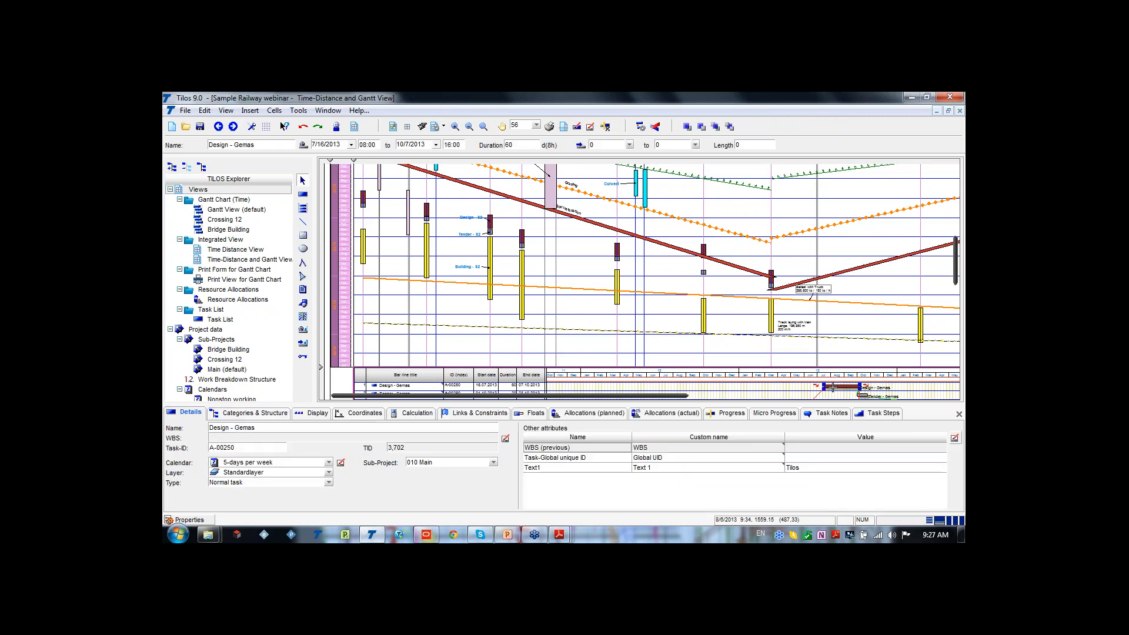
pyautogui.scroll(-1, 811, 316)
pyautogui.scroll(1, 811, 294)
pyautogui.moveTo(842, 387); pyautogui.dragTo(819, 402)
pyautogui.scroll(-3, 887, 355)
pyautogui.scroll(2, 776, 311)
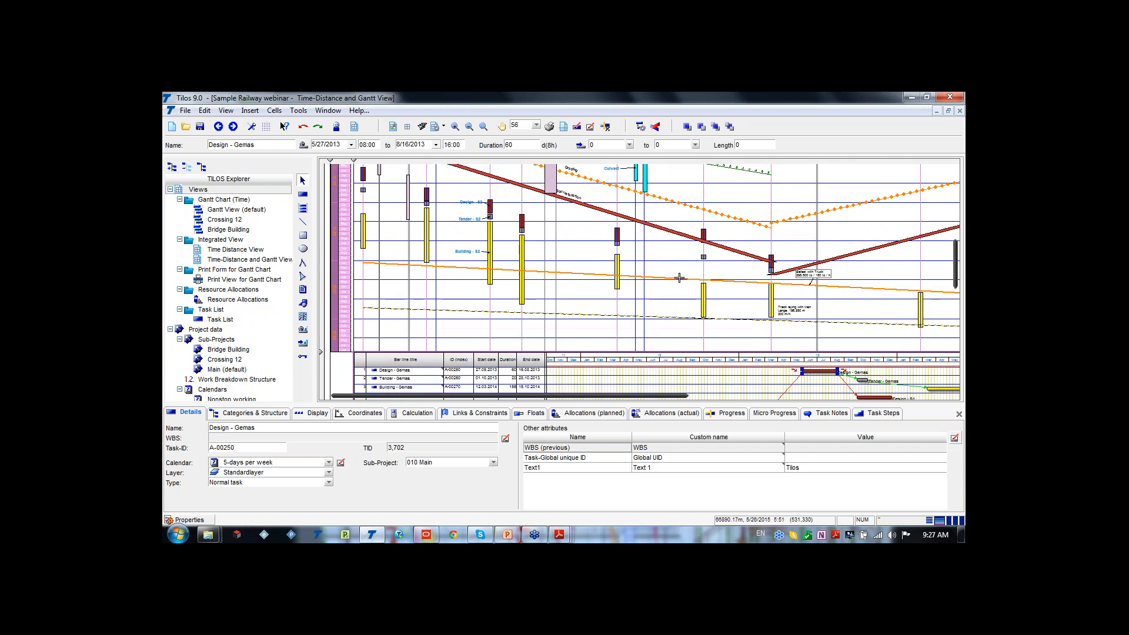
# - Examine the whole Gantt chart down to the legend beneath it
pyautogui.scroll(-2, 657, 260)
pyautogui.scroll(-10, 660, 275)
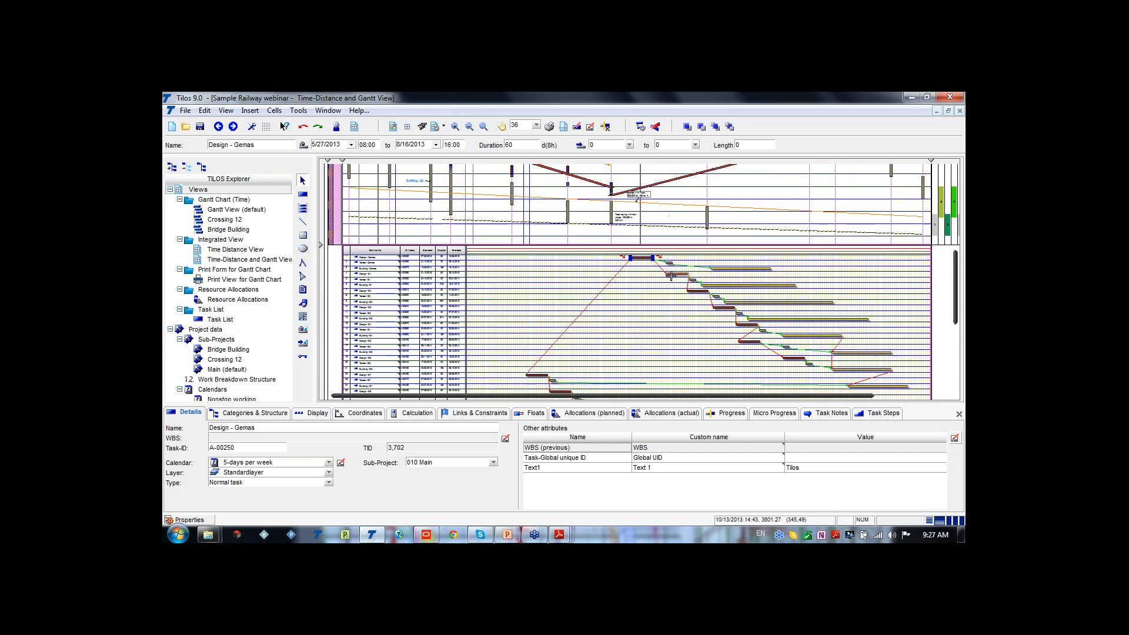
pyautogui.scroll(-2, 331, 325)
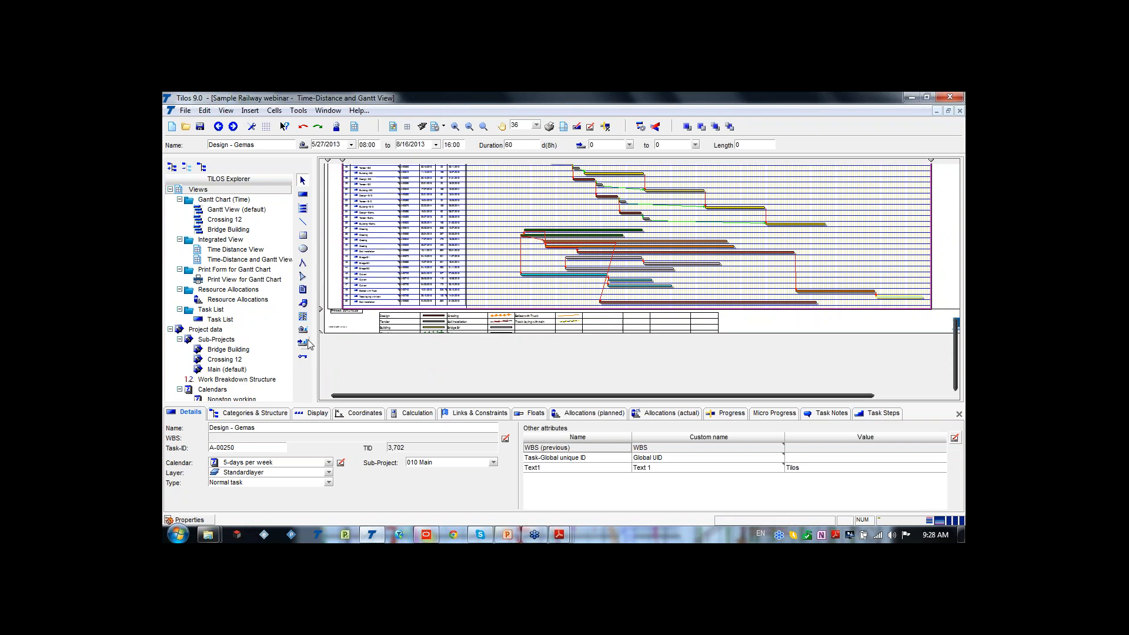
pyautogui.scroll(14, 869, 298)
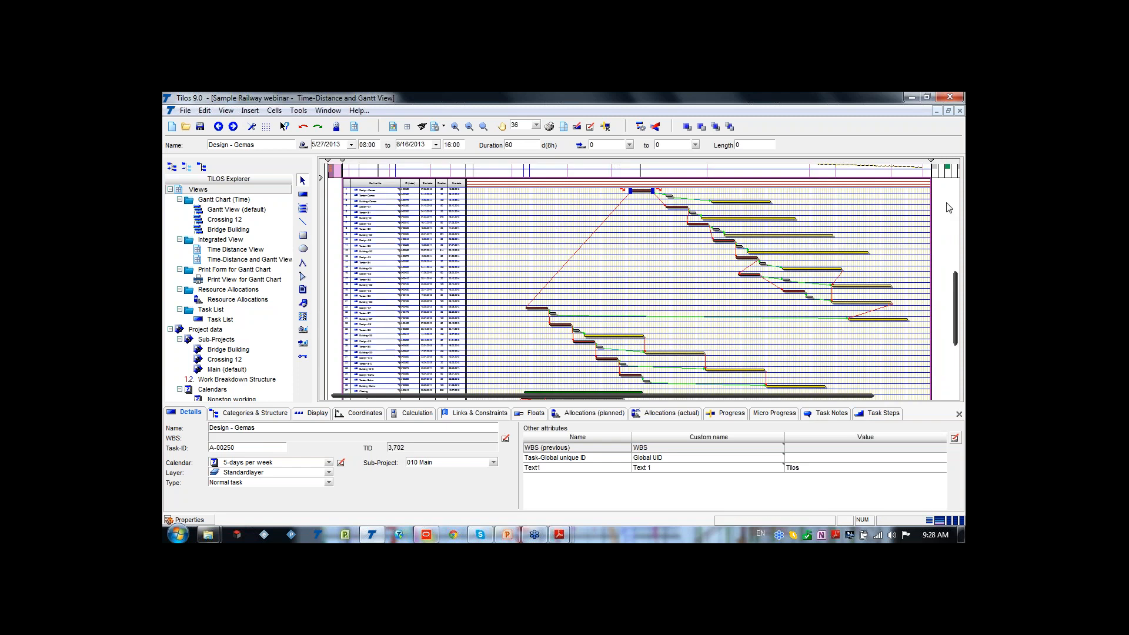
# - Inspect the details of the Ballast with Truck and Track laying with train tasks near the far end of the route
pyautogui.scroll(1, 940, 190)
pyautogui.moveTo(718, 400); pyautogui.dragTo(834, 397)
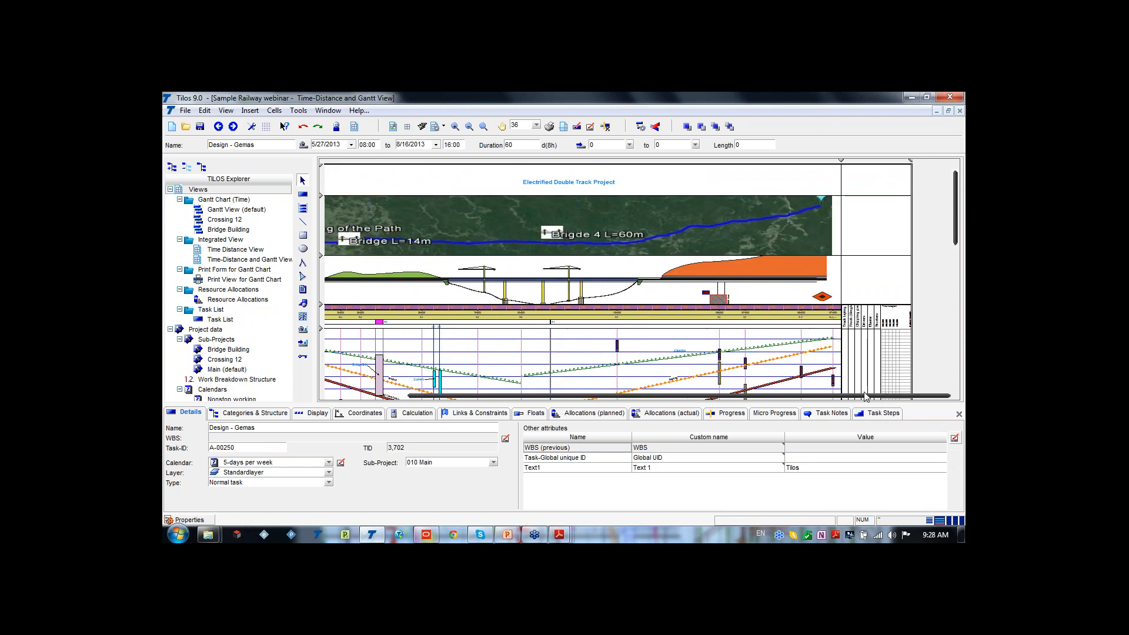
pyautogui.scroll(-2, 891, 309)
pyautogui.scroll(-1, 904, 336)
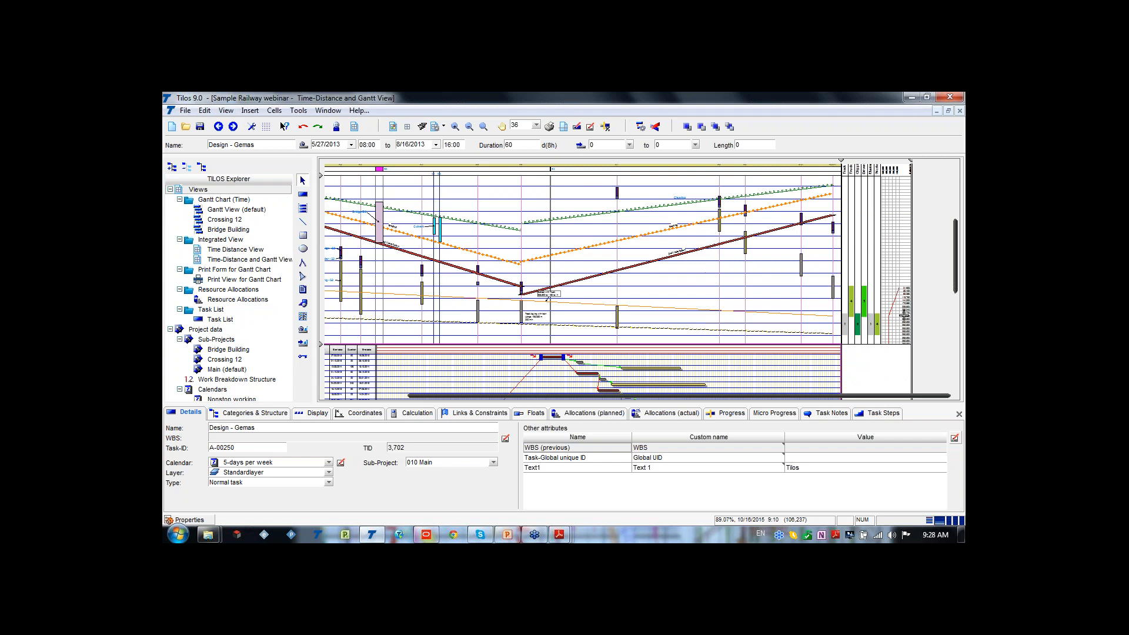
pyautogui.scroll(2, 906, 317)
pyautogui.click(791, 316)
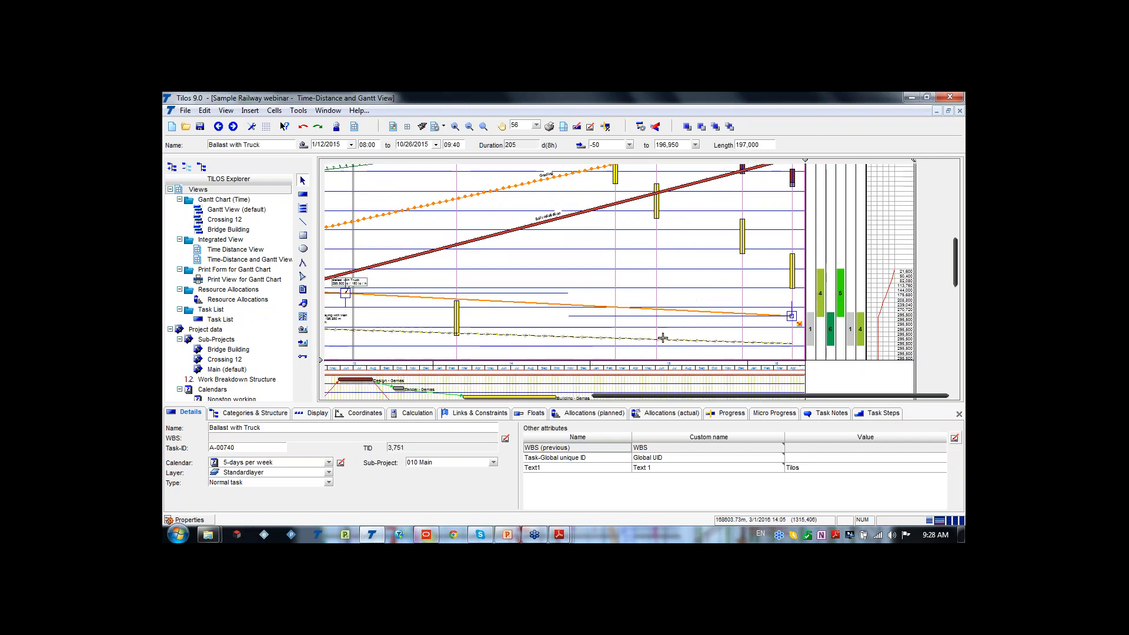
pyautogui.scroll(-1, 597, 293)
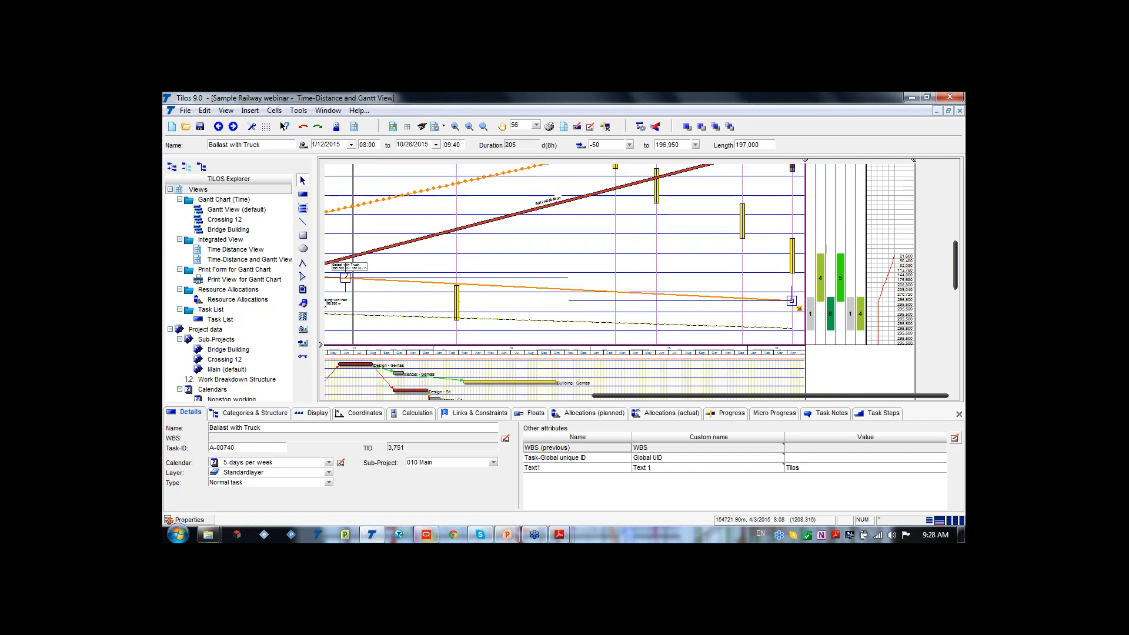
pyautogui.click(571, 322)
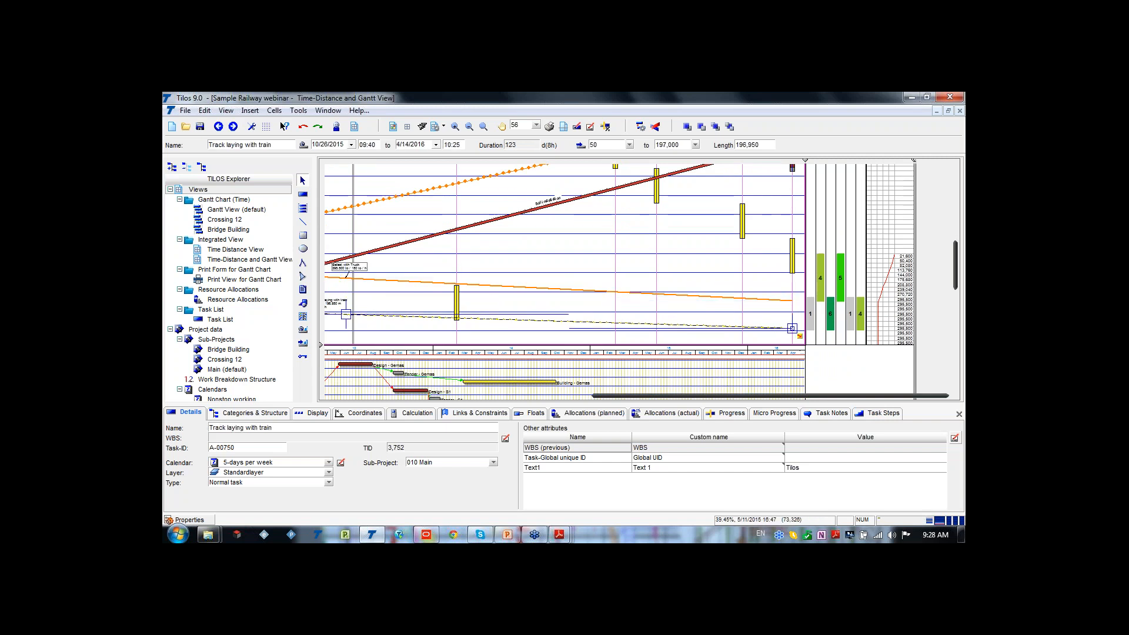
# - Examine the resource columns and the ballast quantity time histogram beside the time-distance diagram
pyautogui.scroll(2, 841, 282)
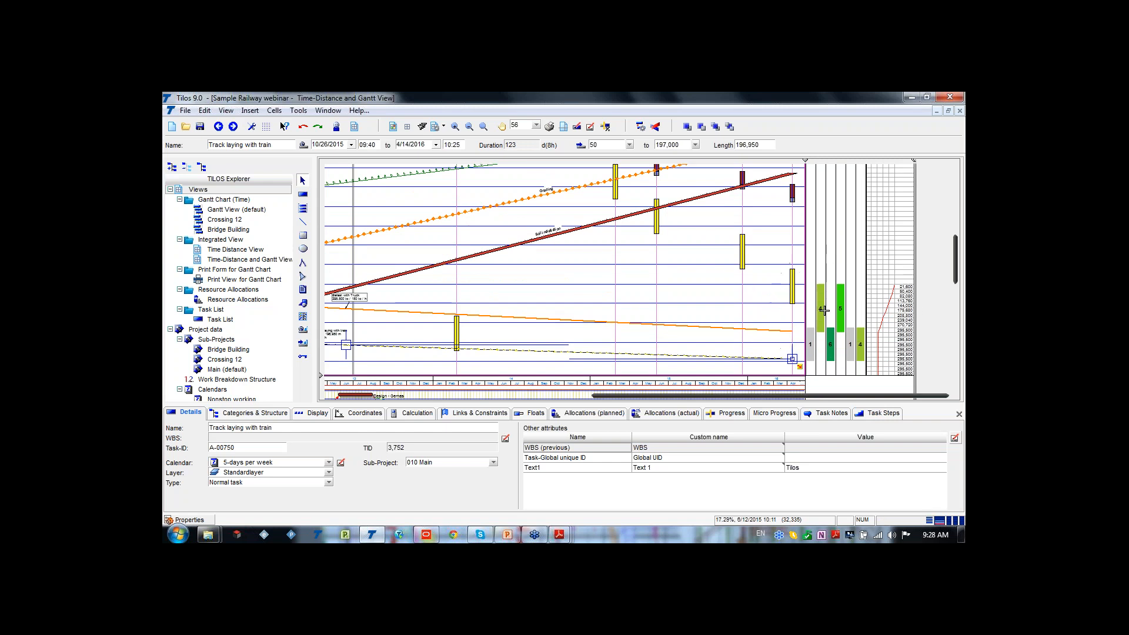
pyautogui.scroll(1, 845, 325)
pyautogui.scroll(6, 846, 325)
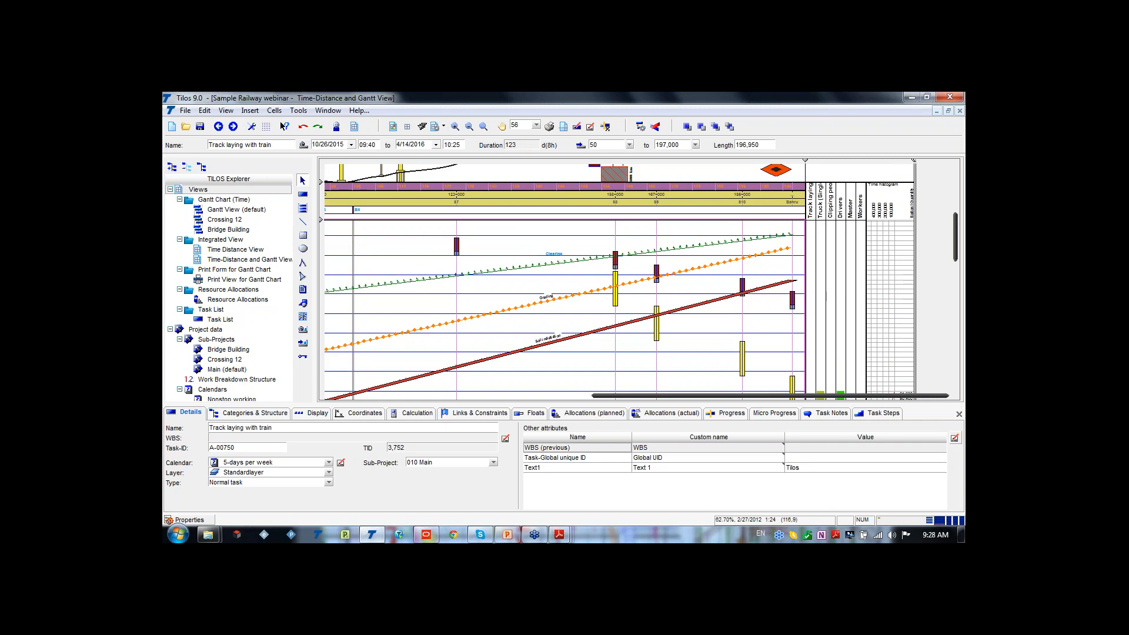
pyautogui.scroll(-10, 858, 282)
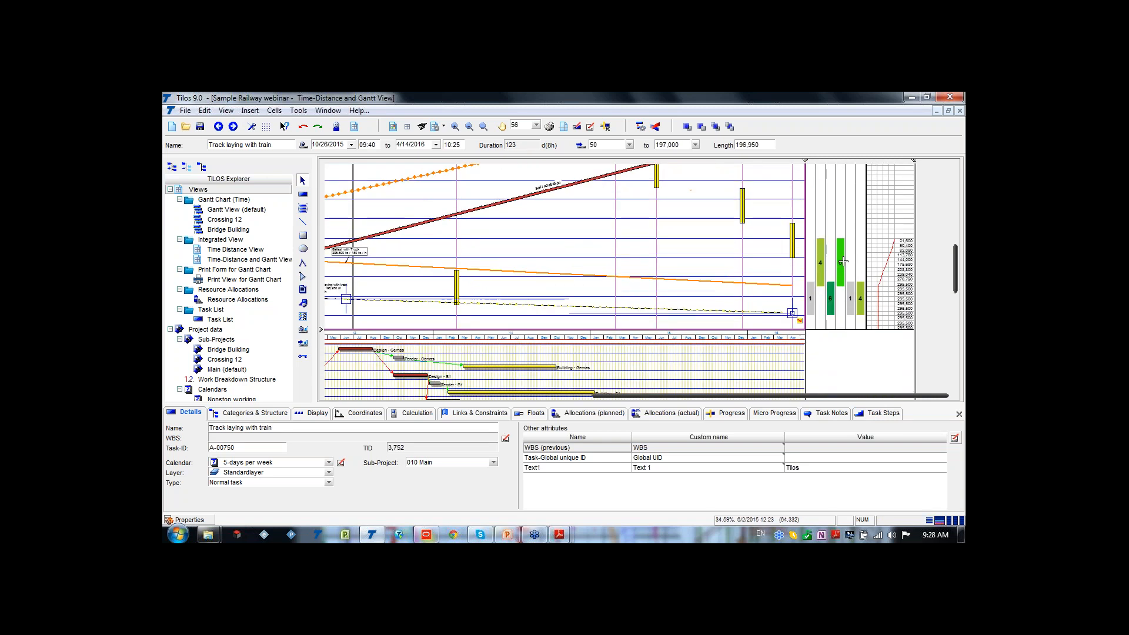
pyautogui.scroll(12, 926, 298)
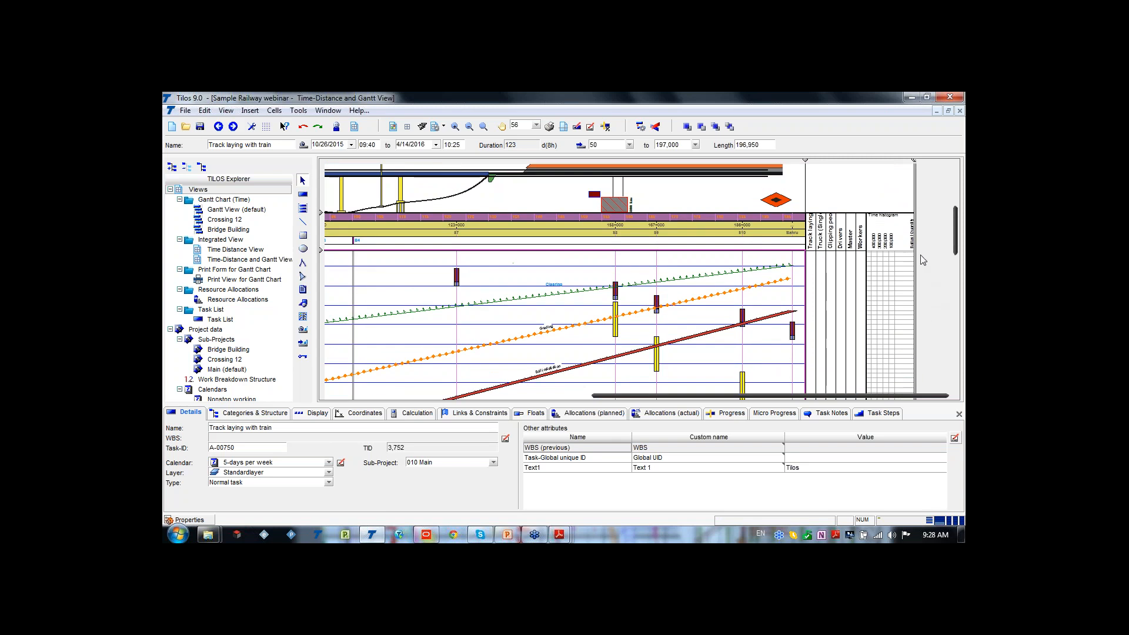
pyautogui.scroll(5, 917, 241)
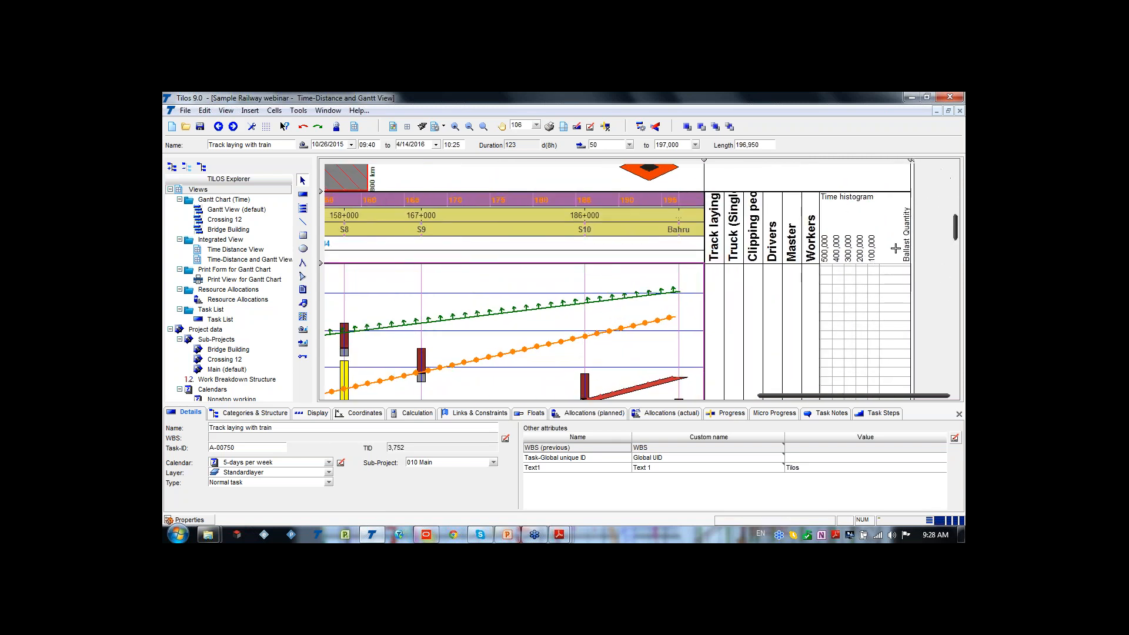
pyautogui.scroll(-15, 902, 256)
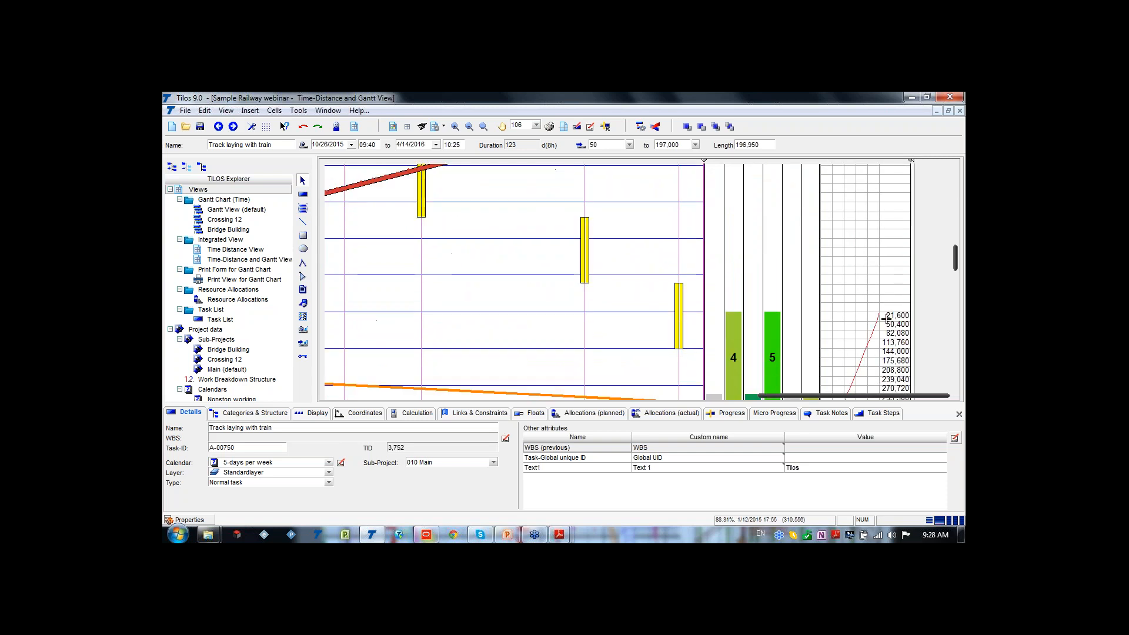
pyautogui.scroll(-5, 884, 287)
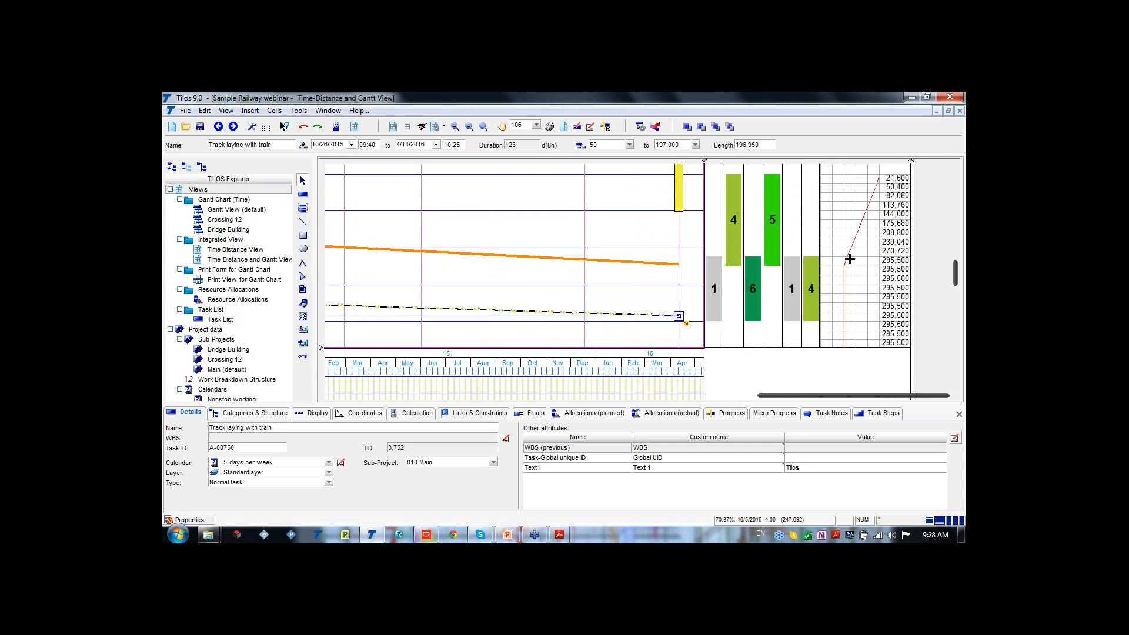
# - Examine the railway time-distance diagram and its Gantt chart from the far end of the route back to the start
pyautogui.scroll(-1, 833, 296)
pyautogui.scroll(-2, 833, 297)
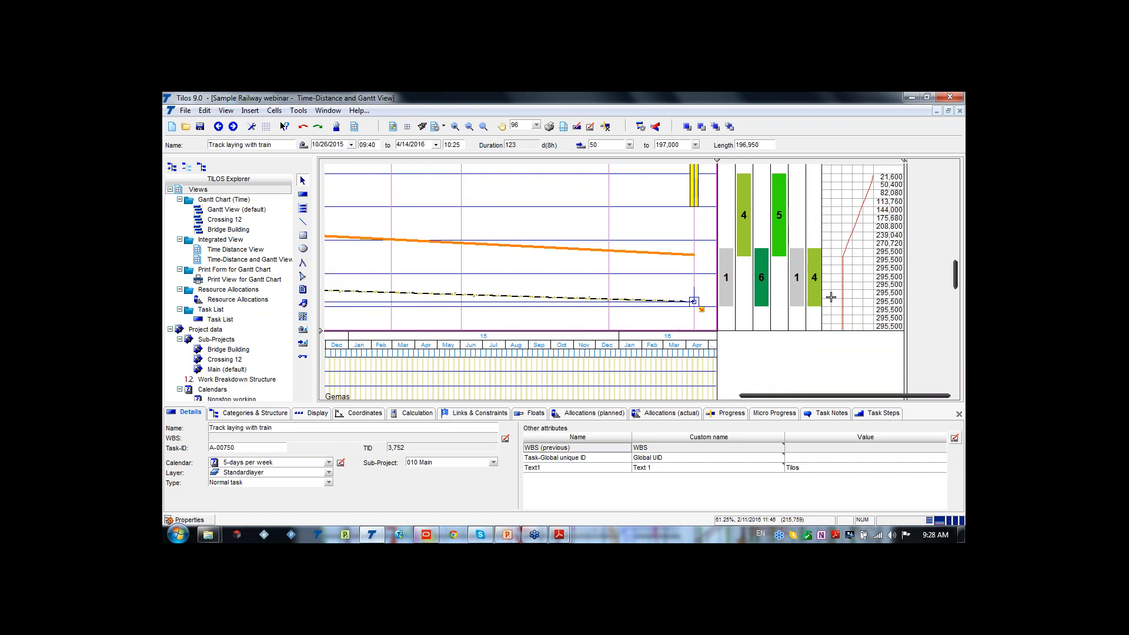
pyautogui.moveTo(833, 394); pyautogui.dragTo(576, 392)
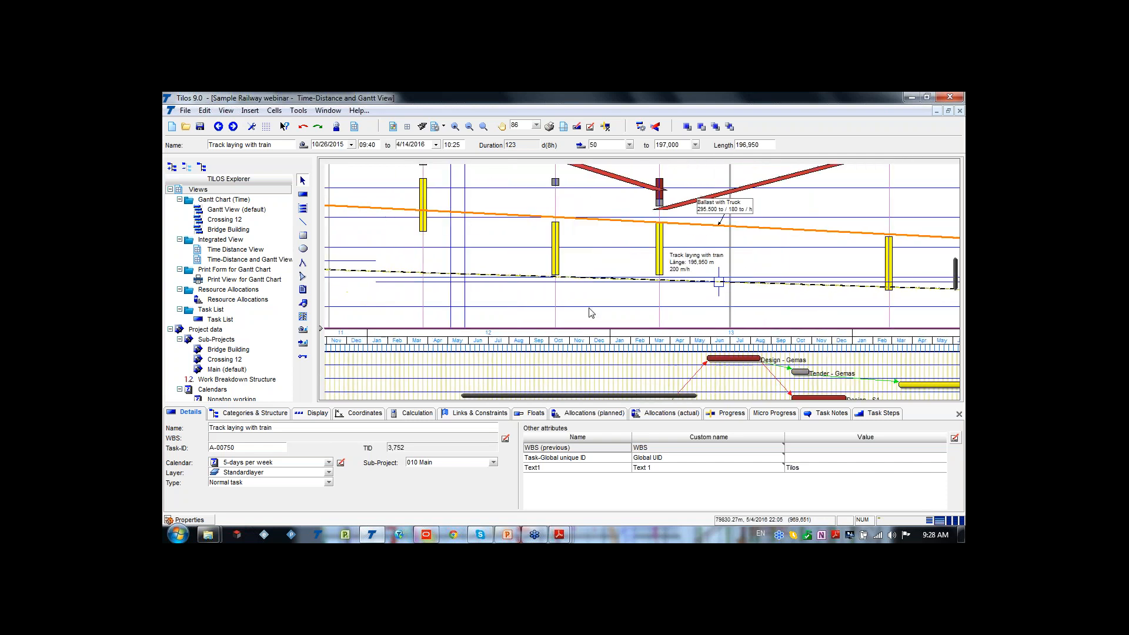
pyautogui.scroll(-3, 590, 313)
pyautogui.scroll(10, 700, 294)
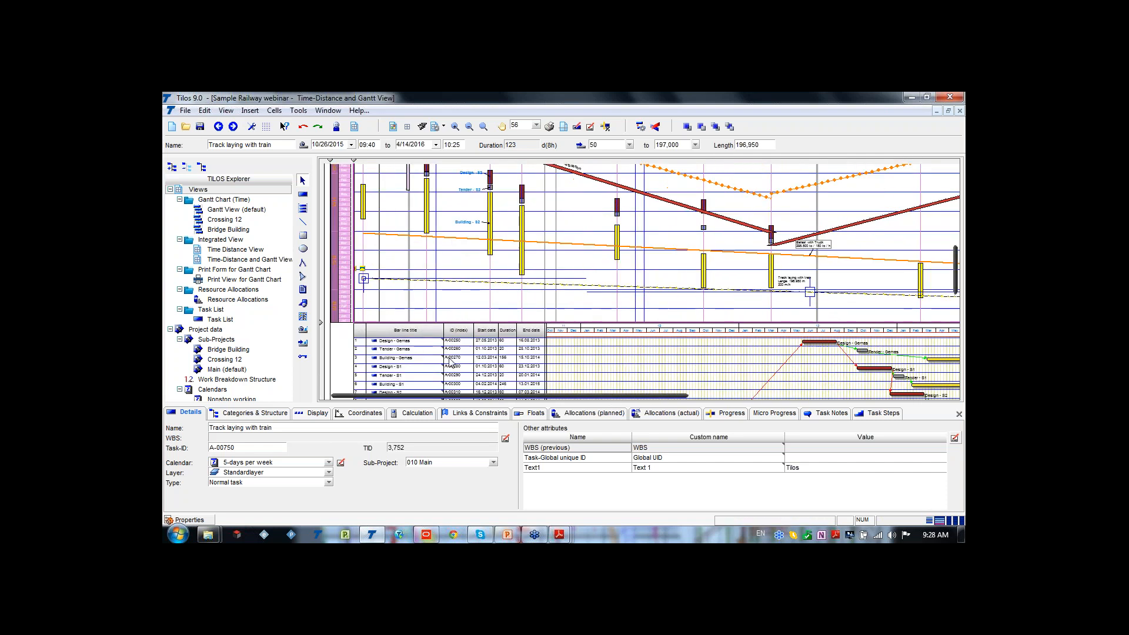
pyautogui.scroll(3, 752, 298)
pyautogui.scroll(-1, 752, 299)
pyautogui.scroll(-3, 752, 301)
pyautogui.scroll(-3, 790, 312)
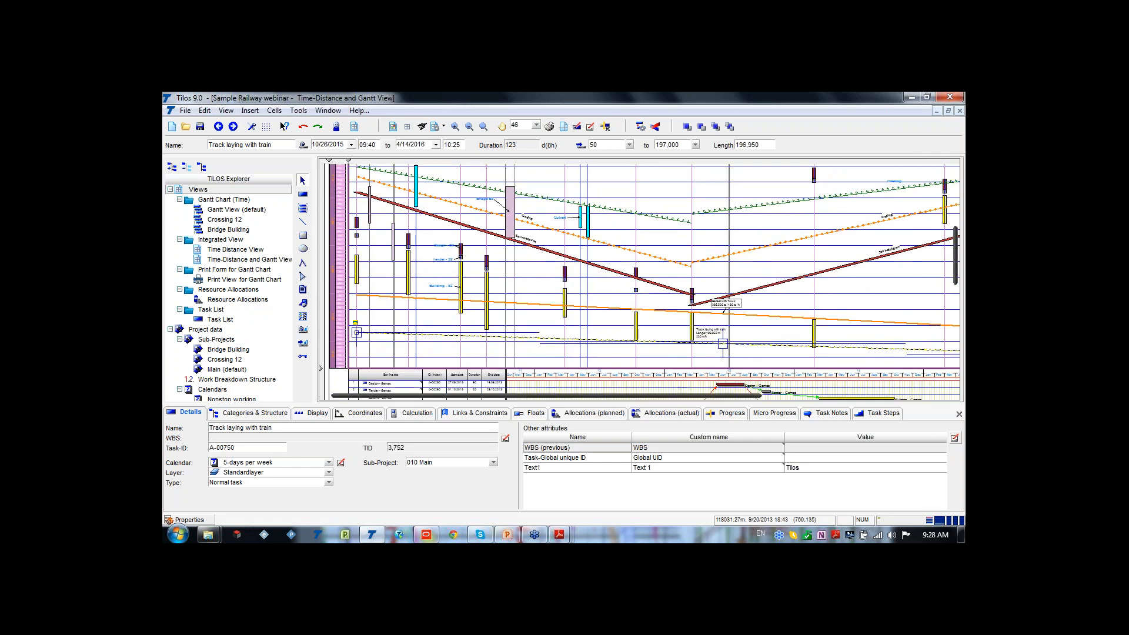
pyautogui.click(752, 273)
pyautogui.scroll(3, 752, 272)
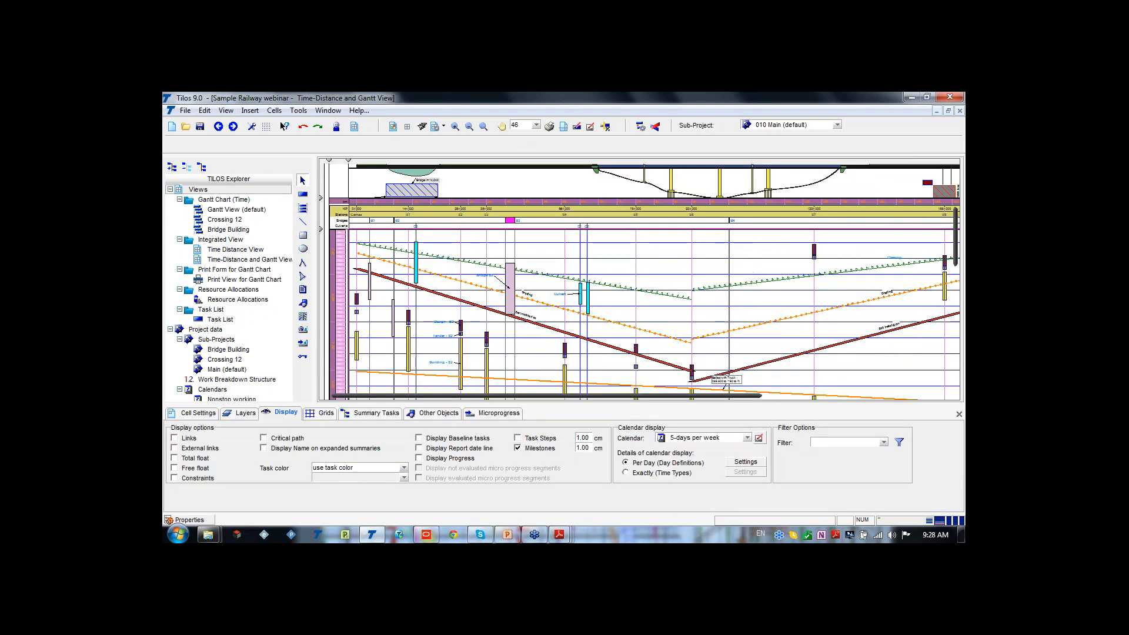
# - Open the Metro Project Complete file from the T9 Metro folder in Tilos 9.0
pyautogui.moveTo(560, 535)
pyautogui.moveTo(209, 535)
pyautogui.click(238, 455)
pyautogui.click(505, 336)
pyautogui.doubleClick(445, 271)
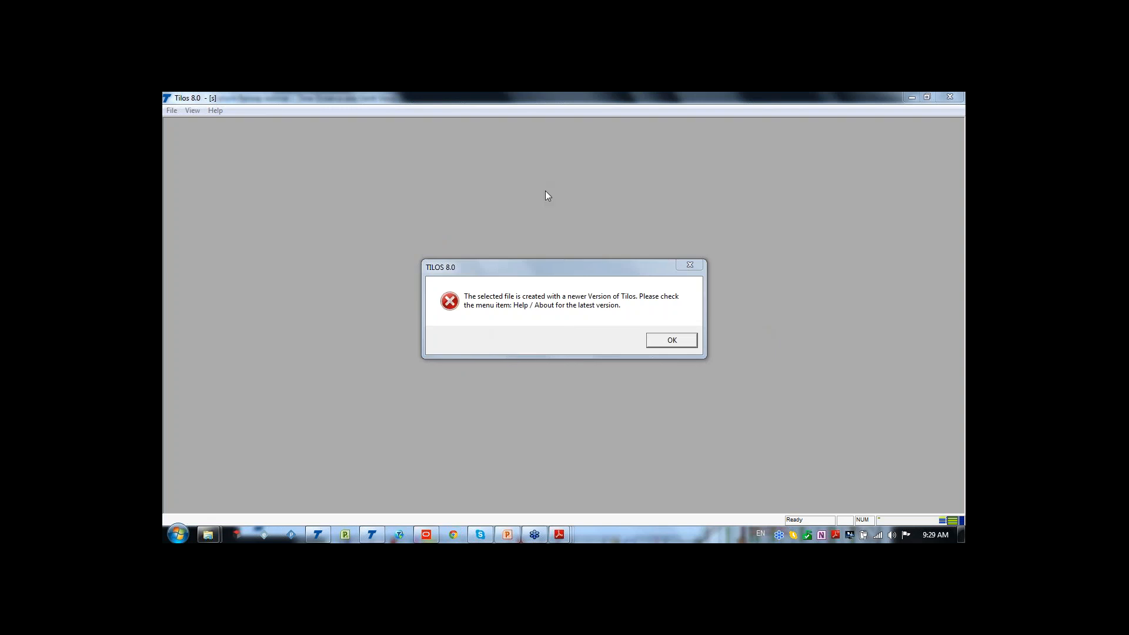
pyautogui.click(660, 341)
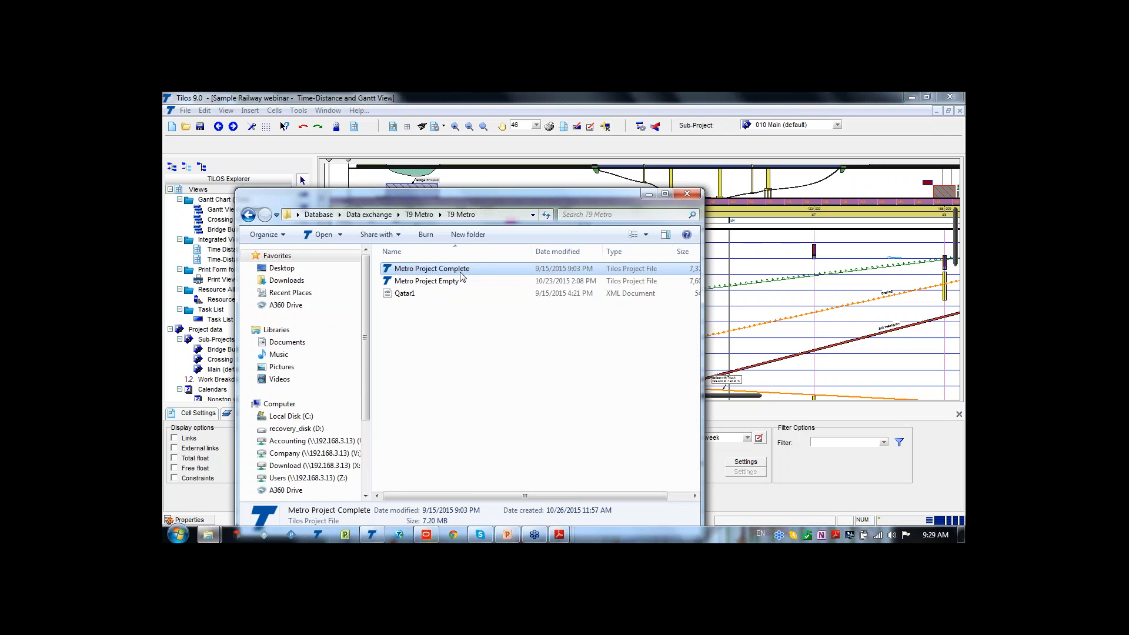
pyautogui.rightClick(461, 271)
pyautogui.moveTo(535, 307)
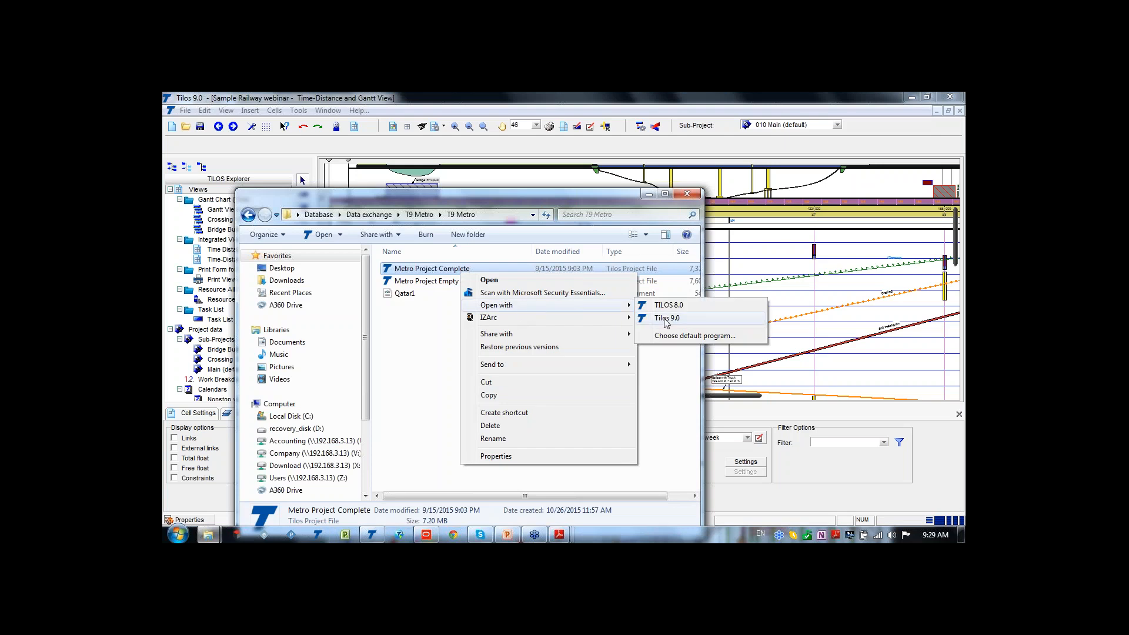
pyautogui.click(644, 318)
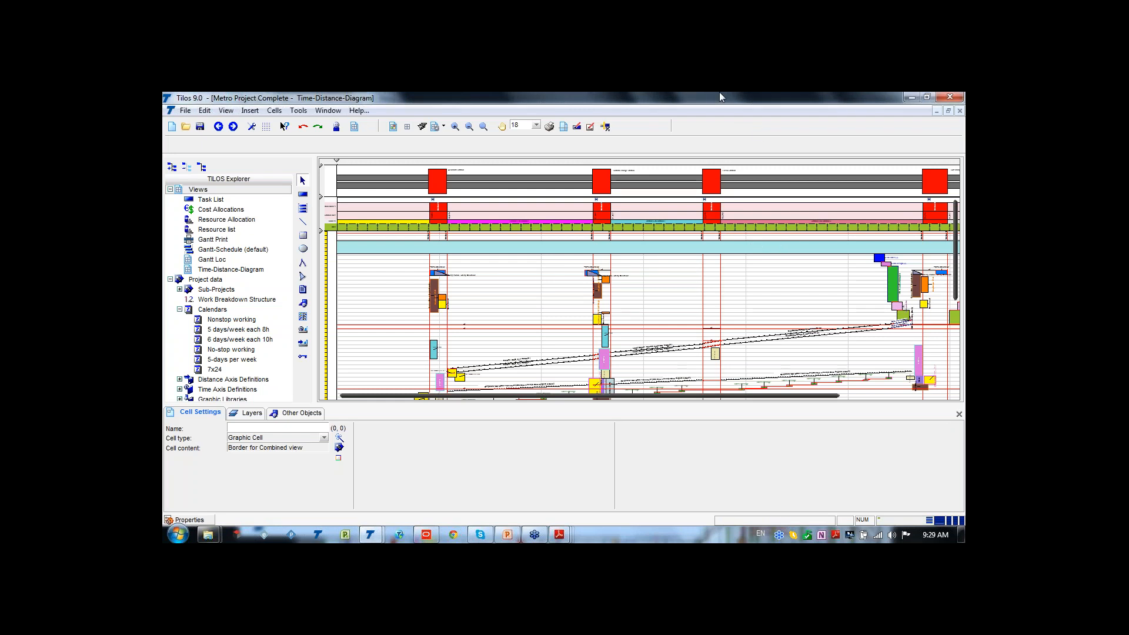
# - Examine the overall layout of the metro time-distance diagram, including the elevation profile above the tunnels and stations
pyautogui.click(580, 273)
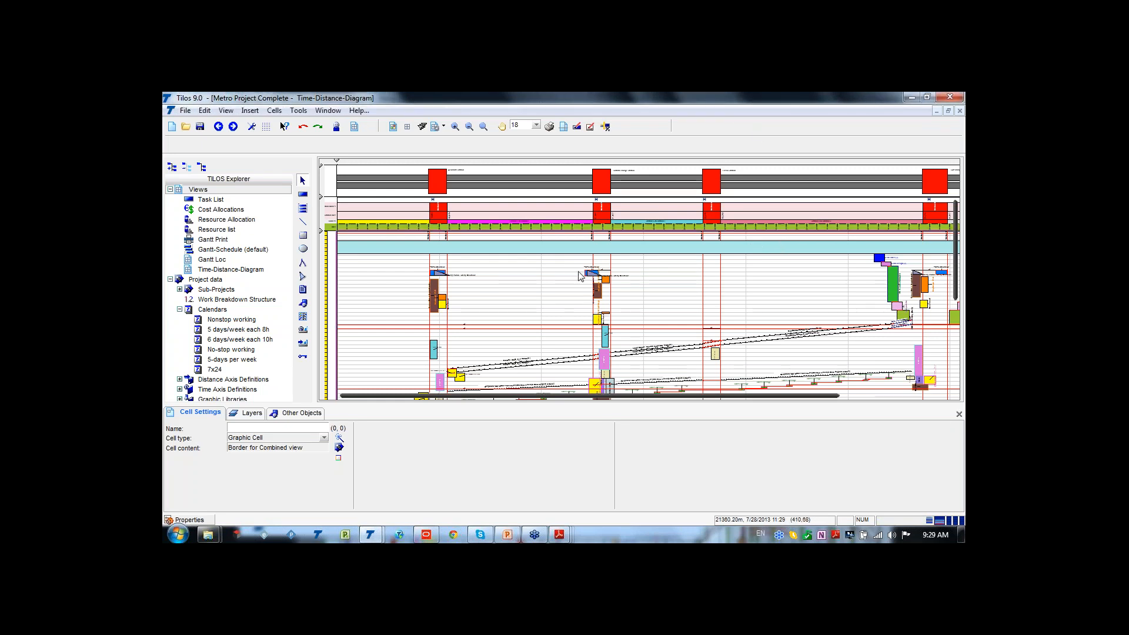
pyautogui.scroll(-3, 606, 276)
pyautogui.scroll(4, 403, 256)
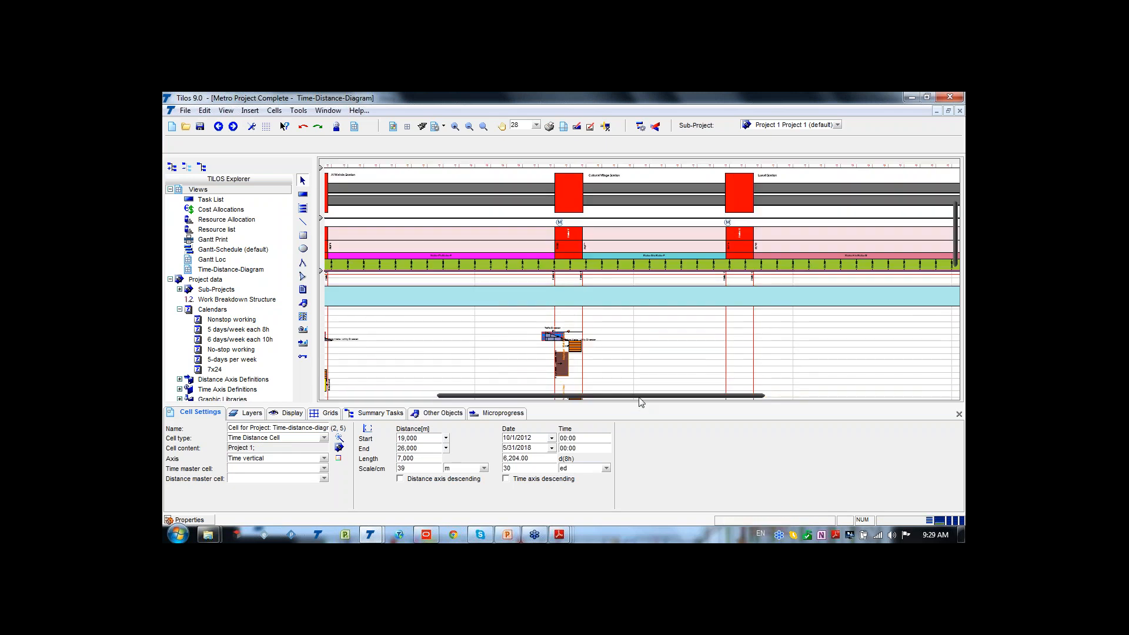
pyautogui.moveTo(636, 396); pyautogui.dragTo(530, 395)
pyautogui.scroll(3, 497, 257)
pyautogui.scroll(-4, 488, 203)
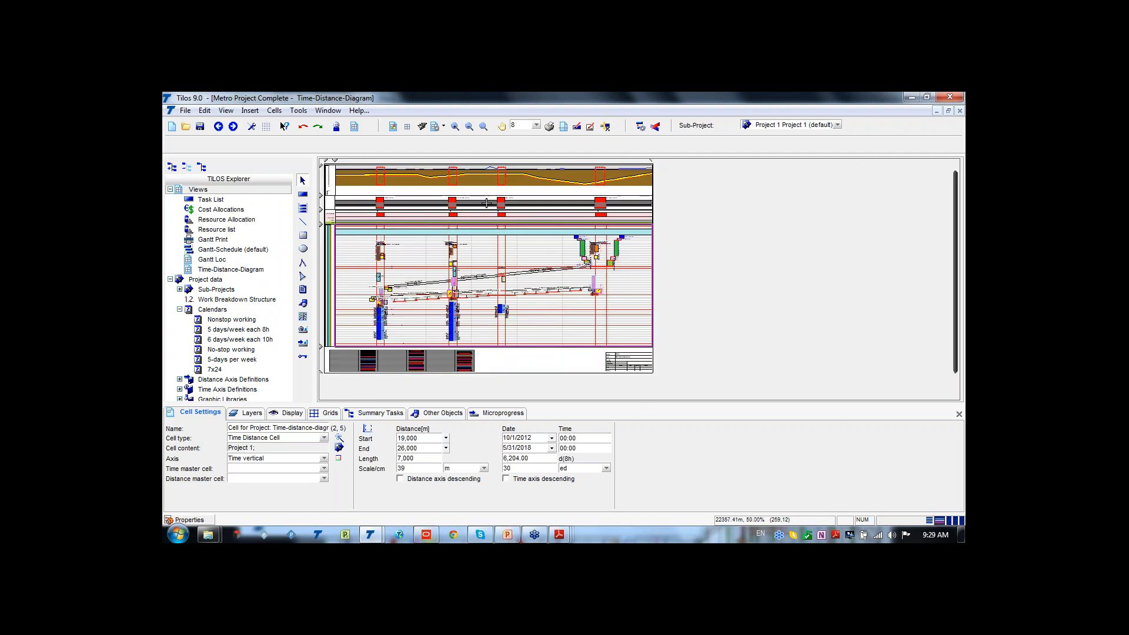
pyautogui.scroll(4, 390, 182)
pyautogui.scroll(2, 406, 205)
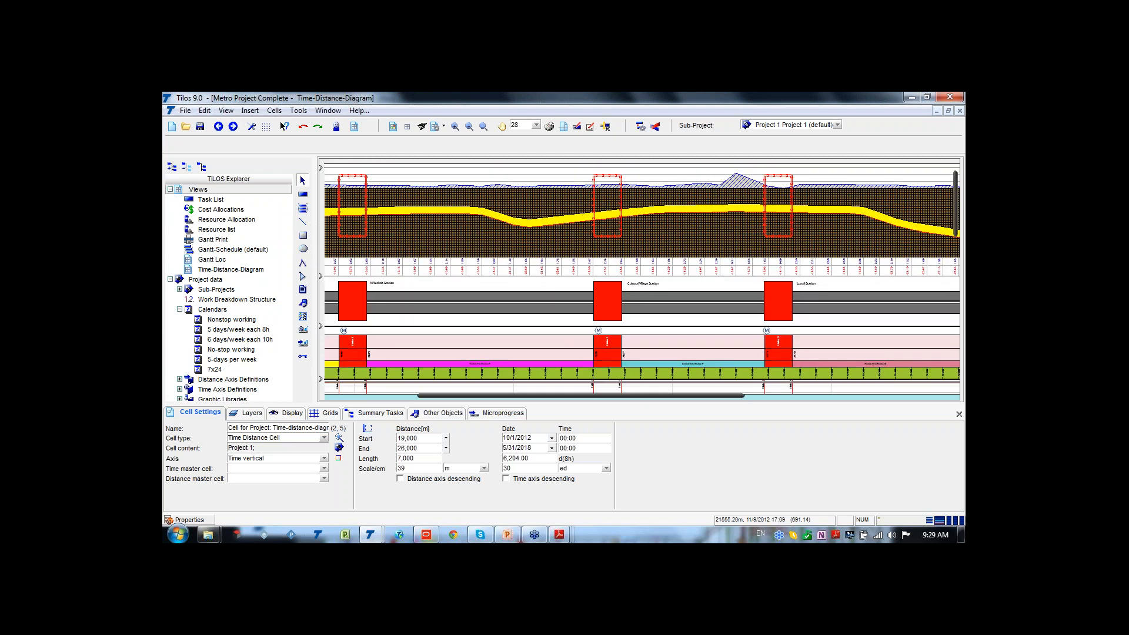
pyautogui.moveTo(581, 397); pyautogui.dragTo(458, 393)
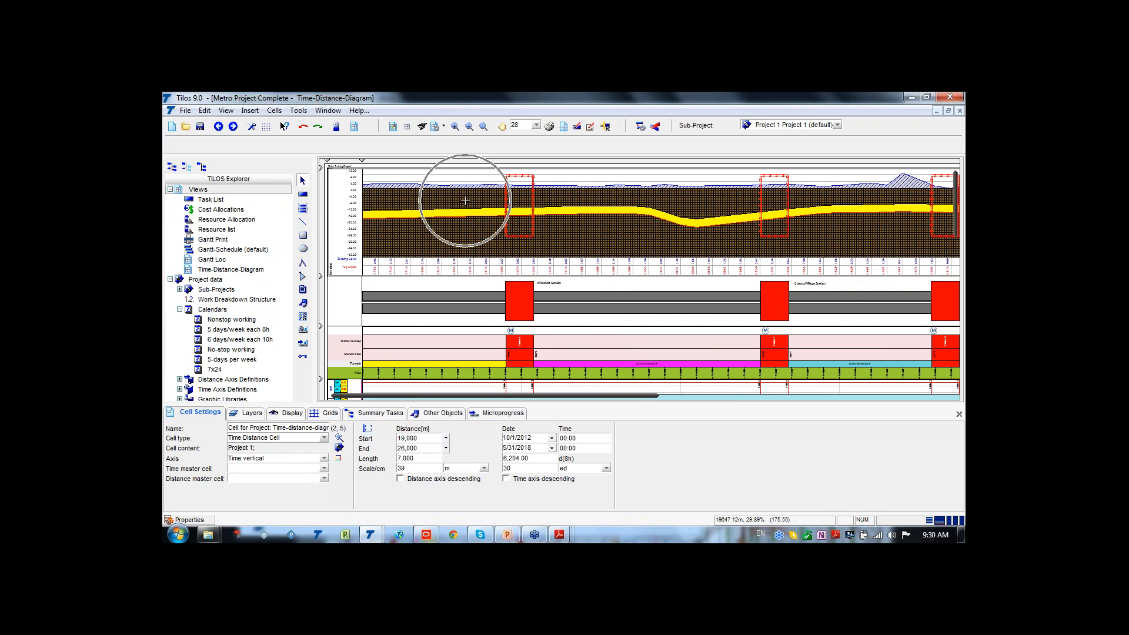
# - Inspect the elevation chart's profile definition and follow the profile along the whole metro route
pyautogui.click(434, 199)
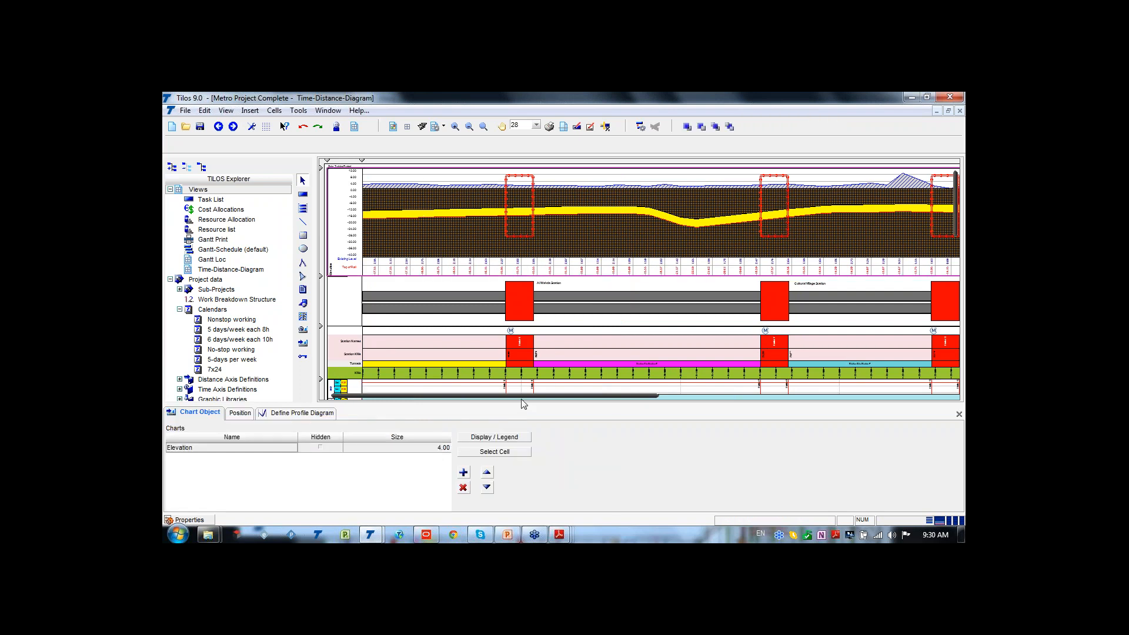
pyautogui.click(307, 415)
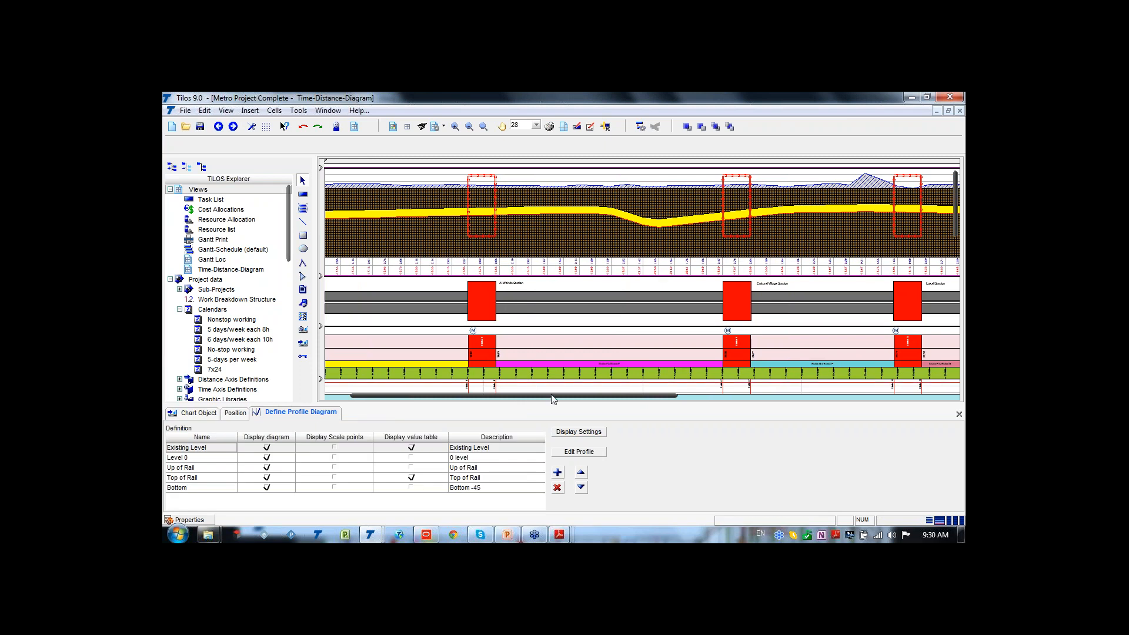
pyautogui.moveTo(499, 396); pyautogui.dragTo(433, 395)
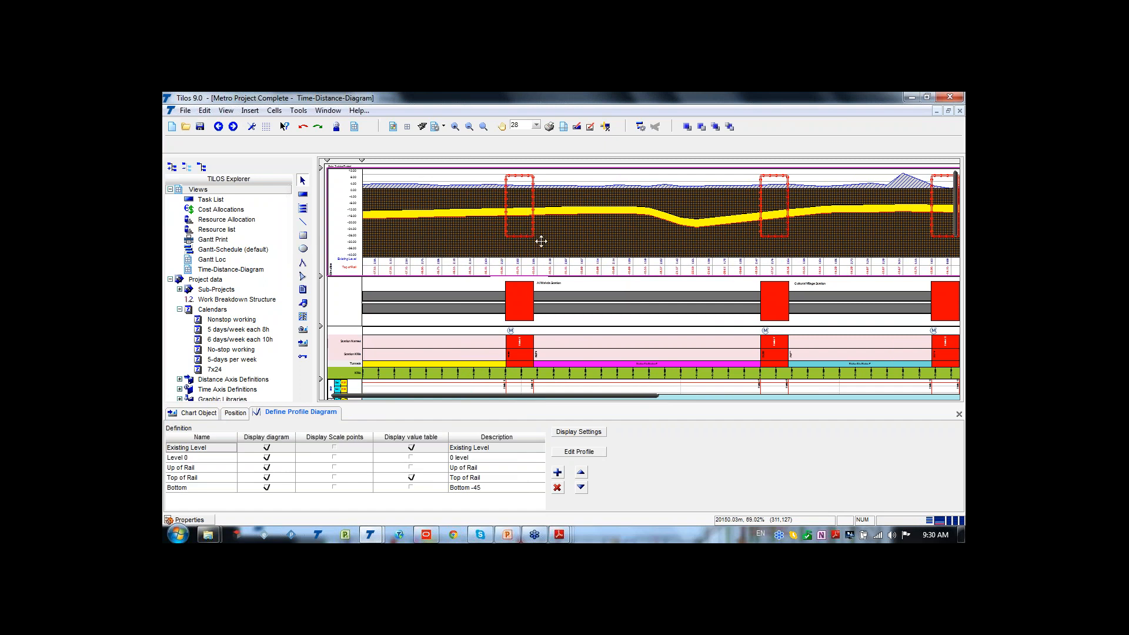
pyautogui.moveTo(623, 396); pyautogui.dragTo(933, 447)
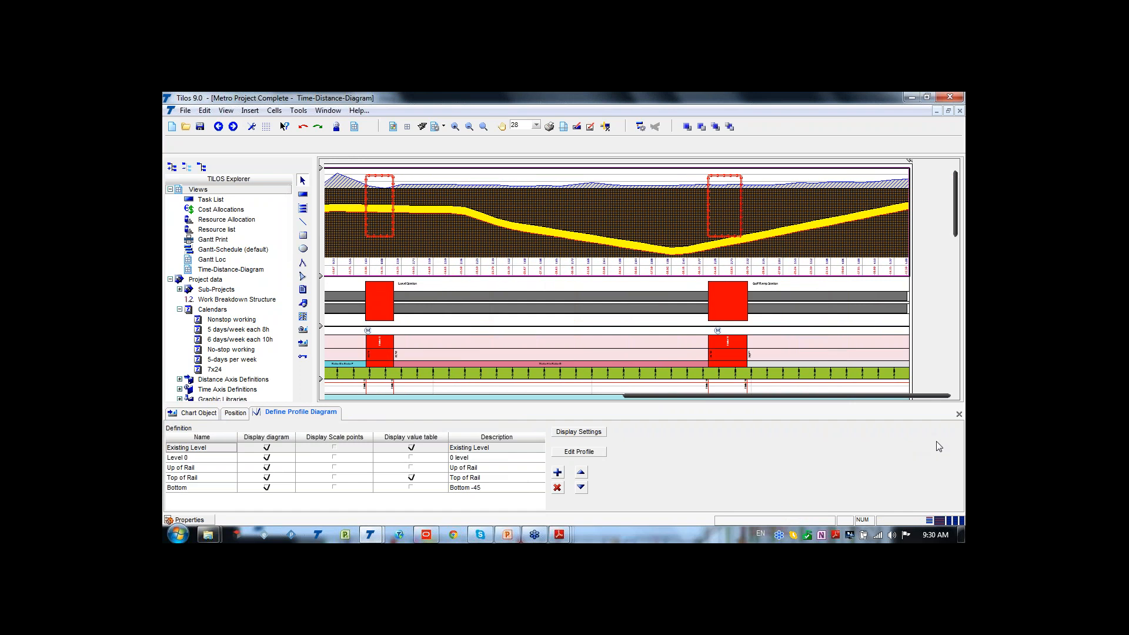
pyautogui.scroll(-1, 814, 292)
pyautogui.scroll(1, 814, 292)
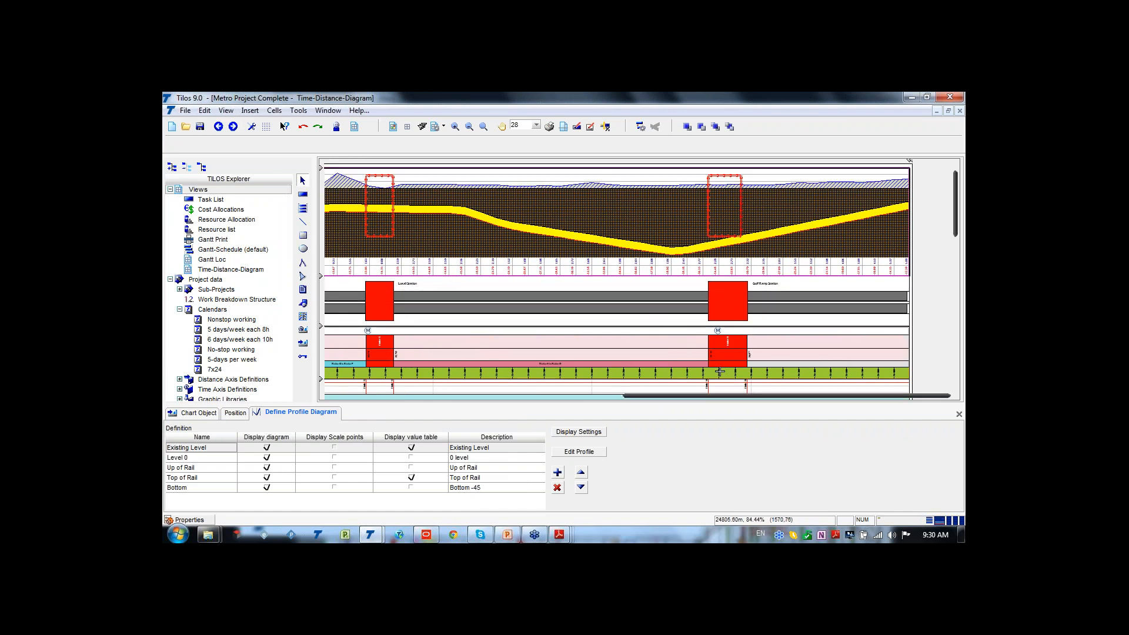
pyautogui.moveTo(754, 400); pyautogui.dragTo(540, 402)
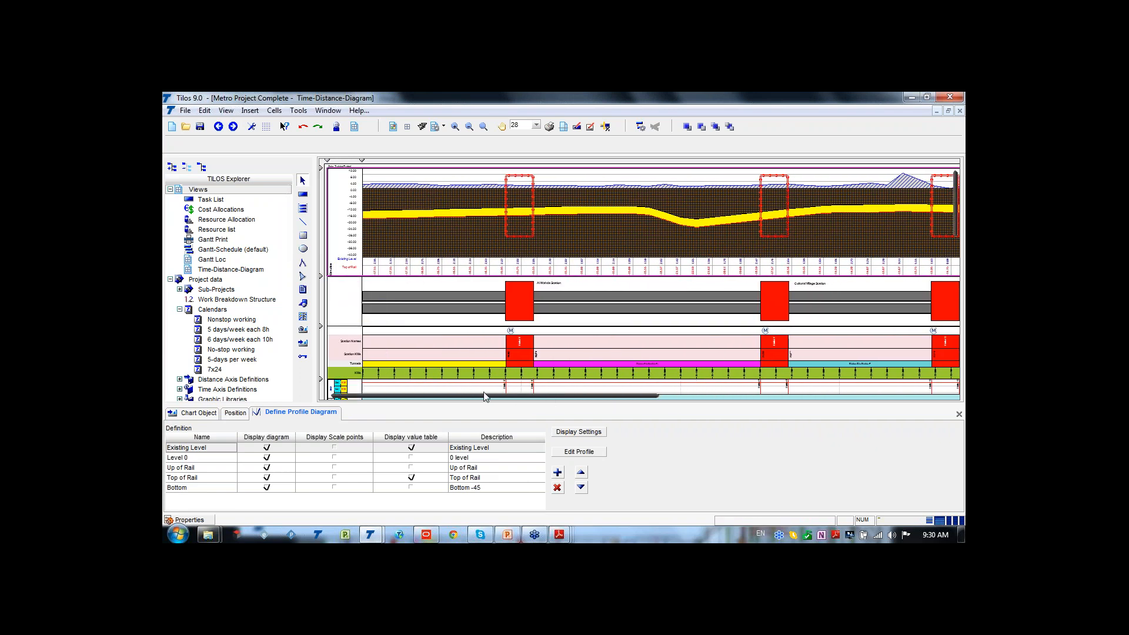
# - Examine the station names, station KMs, tunnels and KMs rows around Al Wahda Station
pyautogui.scroll(-2, 338, 293)
pyautogui.scroll(2, 338, 292)
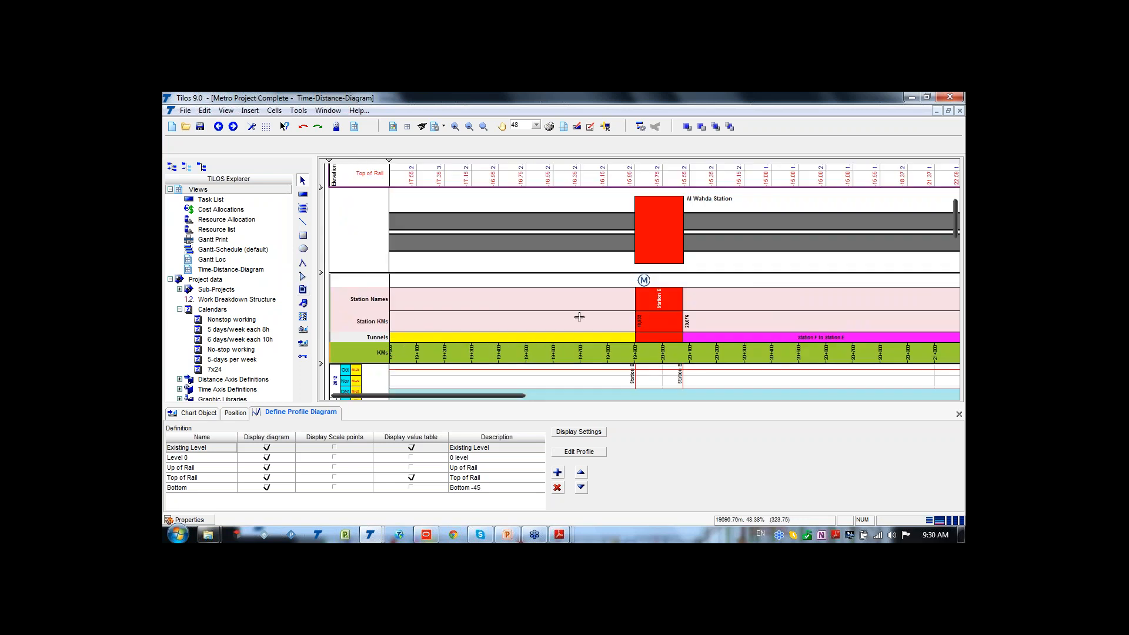
pyautogui.scroll(-1, 655, 311)
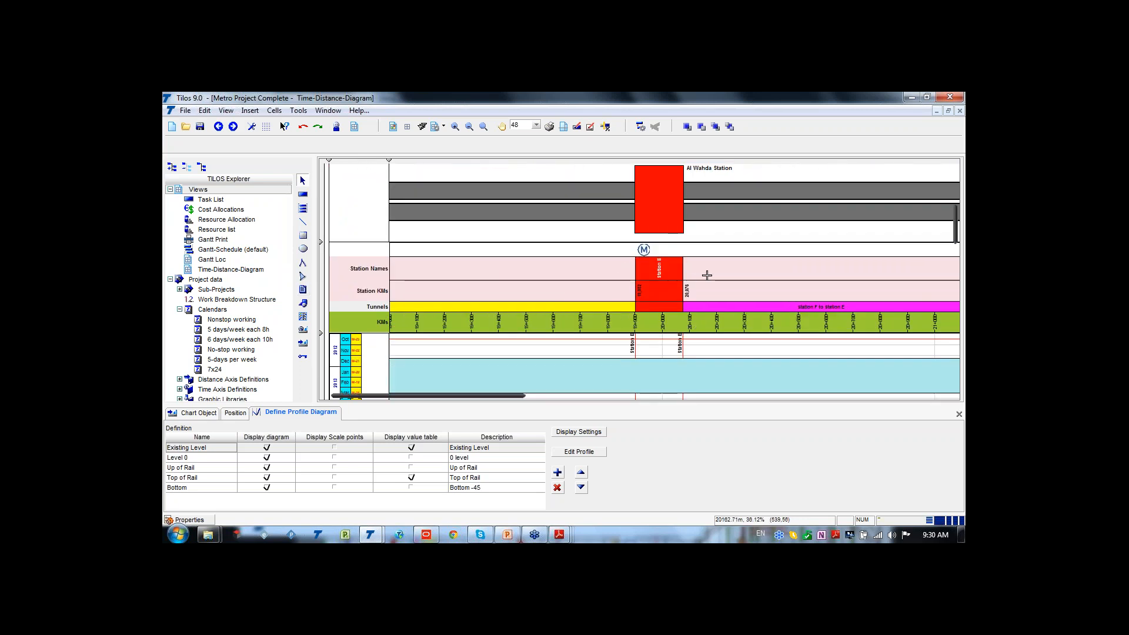
pyautogui.scroll(-1, 706, 277)
pyautogui.scroll(-1, 692, 272)
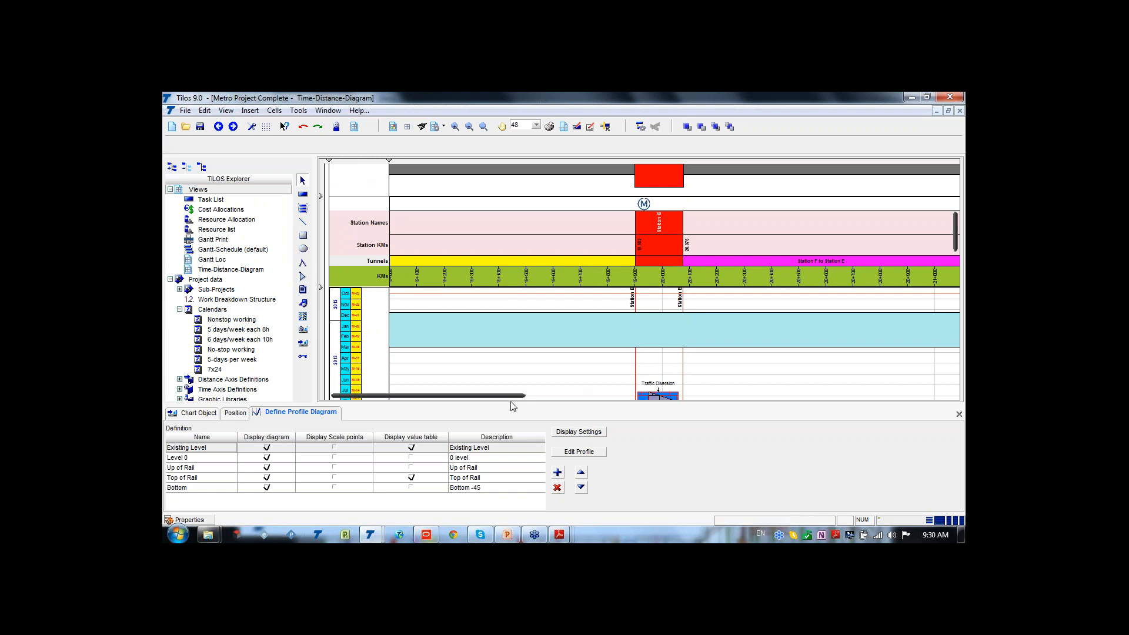
pyautogui.moveTo(492, 397); pyautogui.dragTo(471, 403)
# - Examine the station construction tasks and the Cultural Village to Al Wahda tunnelling lines in the time-distance diagram
pyautogui.click(424, 388)
pyautogui.scroll(-5, 753, 332)
pyautogui.scroll(-4, 809, 330)
pyautogui.scroll(-2, 744, 295)
pyautogui.scroll(-2, 743, 295)
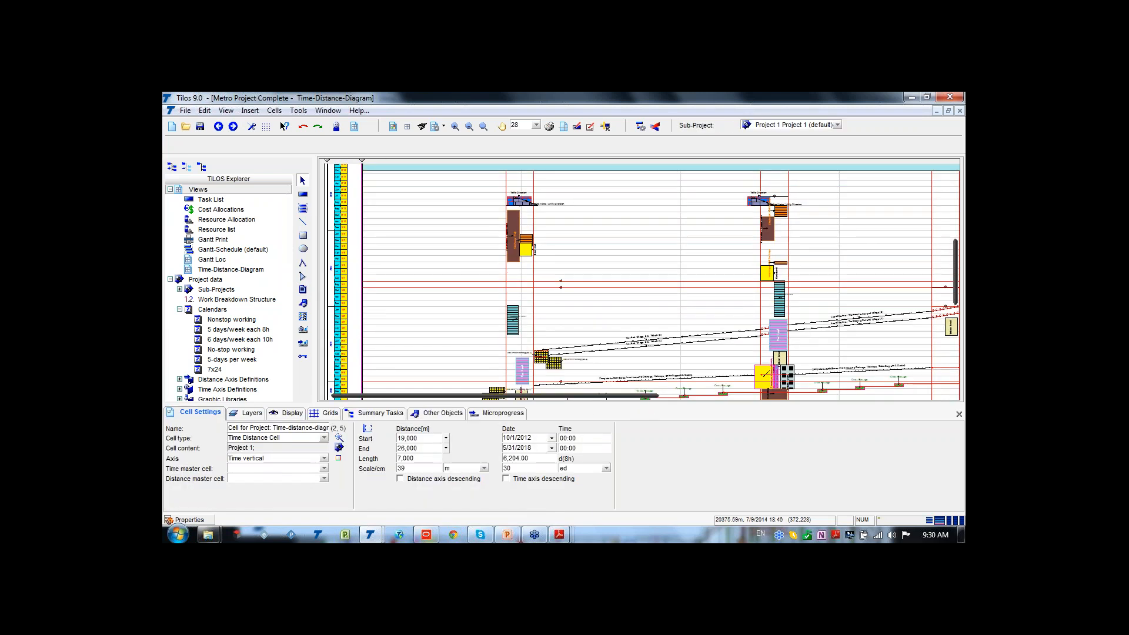
pyautogui.scroll(-2, 510, 198)
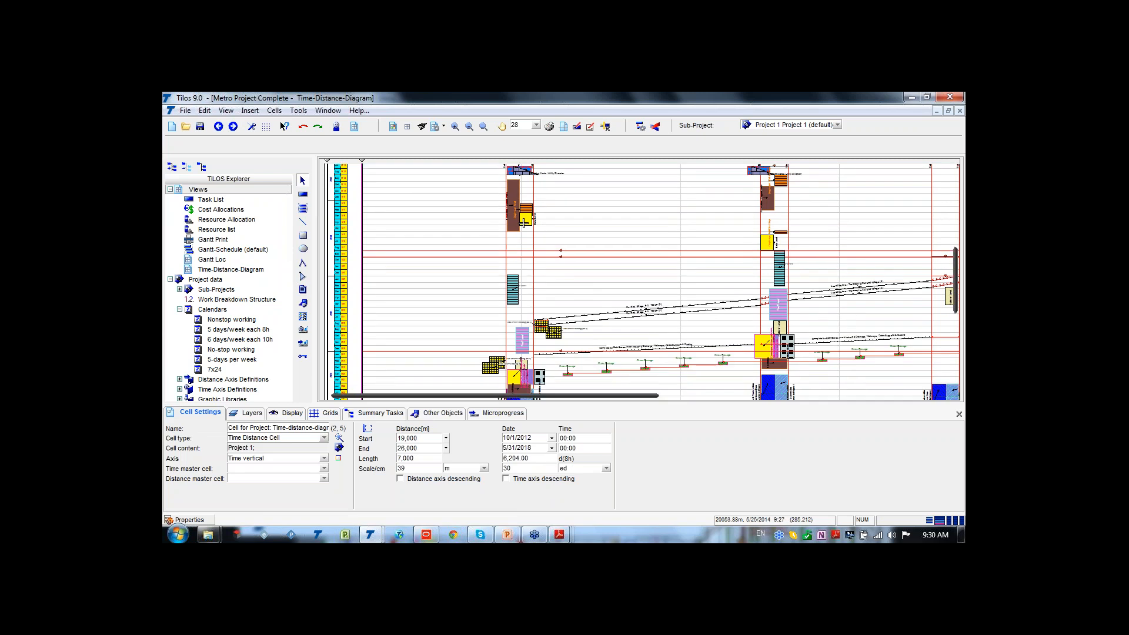
pyautogui.scroll(3, 509, 197)
pyautogui.scroll(5, 510, 189)
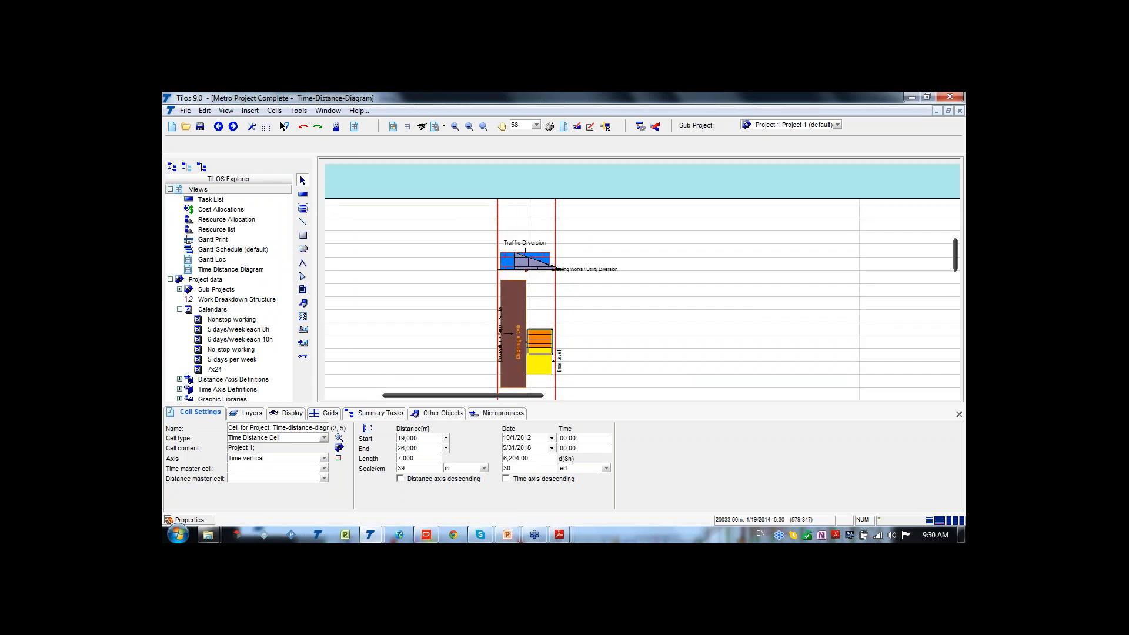
pyautogui.scroll(-6, 716, 370)
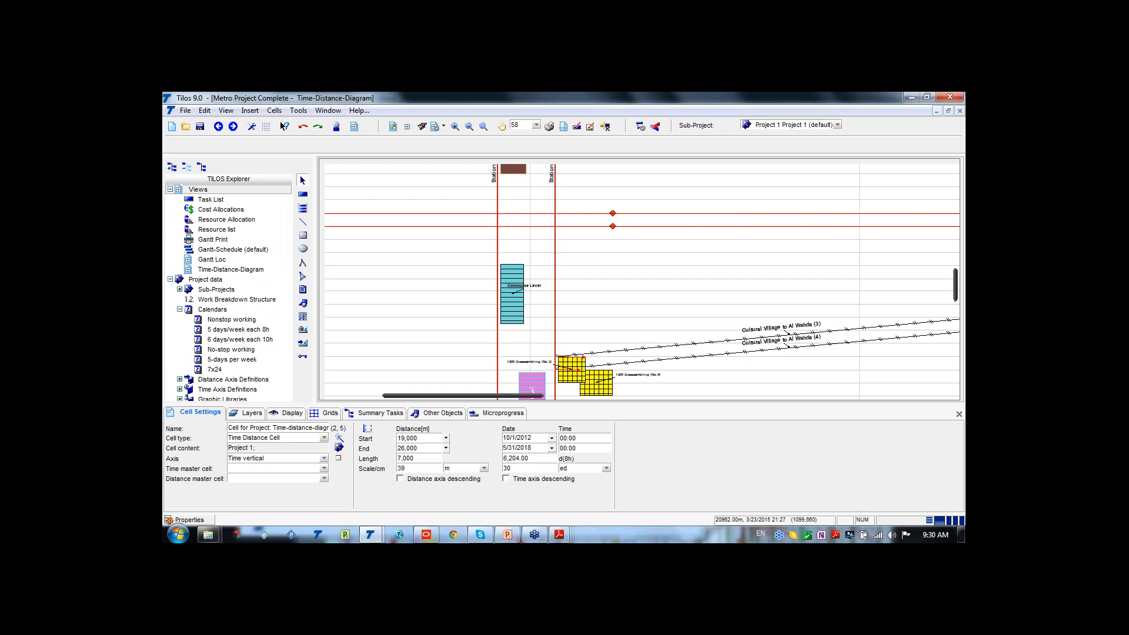
pyautogui.scroll(-1, 861, 297)
pyautogui.moveTo(520, 396); pyautogui.dragTo(575, 406)
pyautogui.scroll(-2, 618, 310)
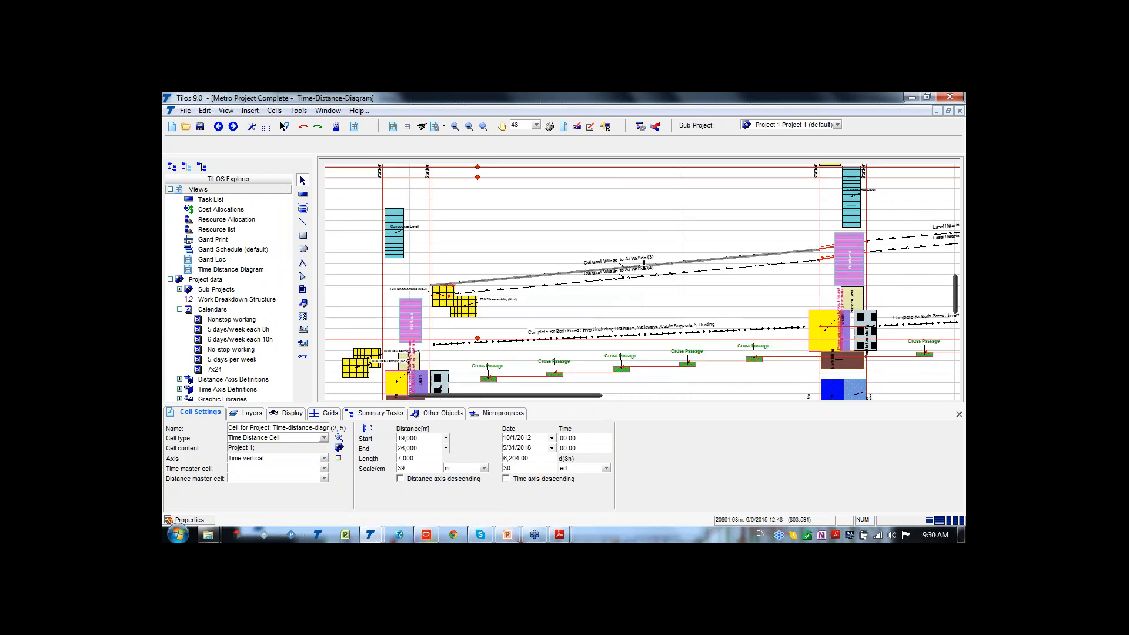
# - Inspect the details of the Complete for Both Bores task running between the first two stations
pyautogui.click(699, 321)
pyautogui.scroll(-5, 699, 320)
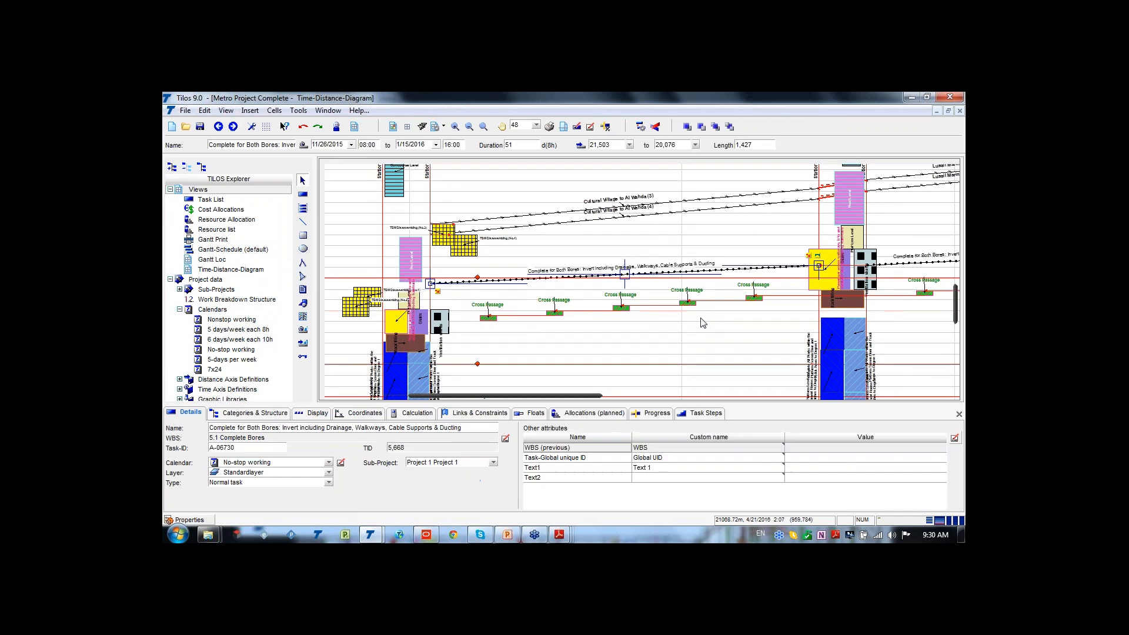
pyautogui.scroll(-2, 696, 327)
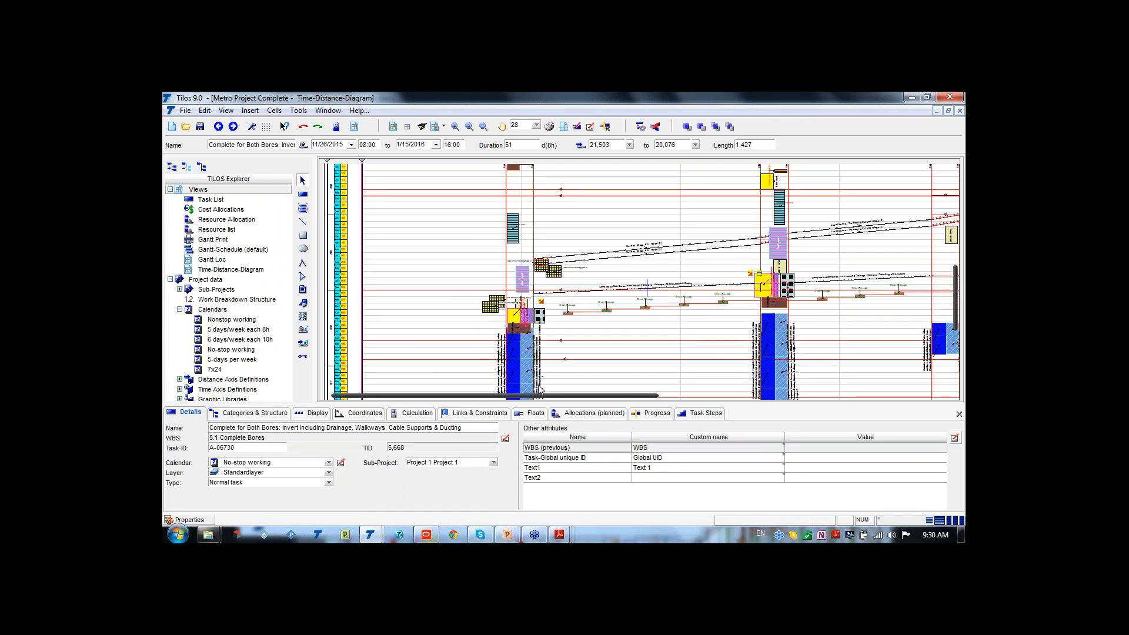
pyautogui.scroll(2, 540, 346)
pyautogui.click(915, 265)
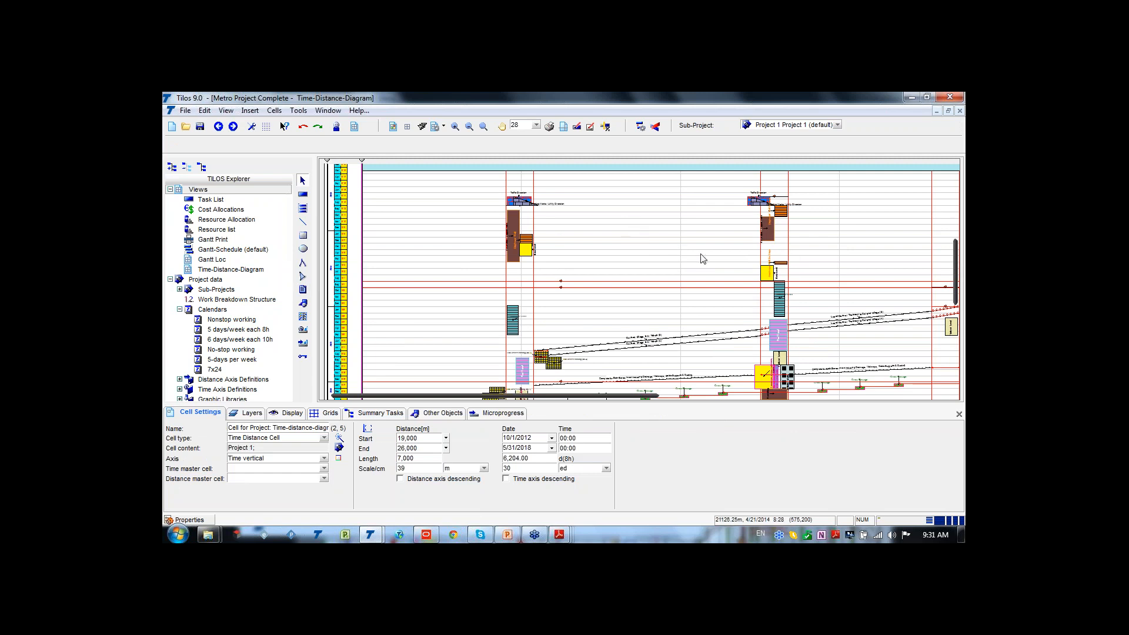
# - Review the metro tasks across the stations and tunnels, returning to the station header at the start of the route
pyautogui.scroll(1, 869, 295)
pyautogui.scroll(-1, 869, 295)
pyautogui.scroll(1, 635, 290)
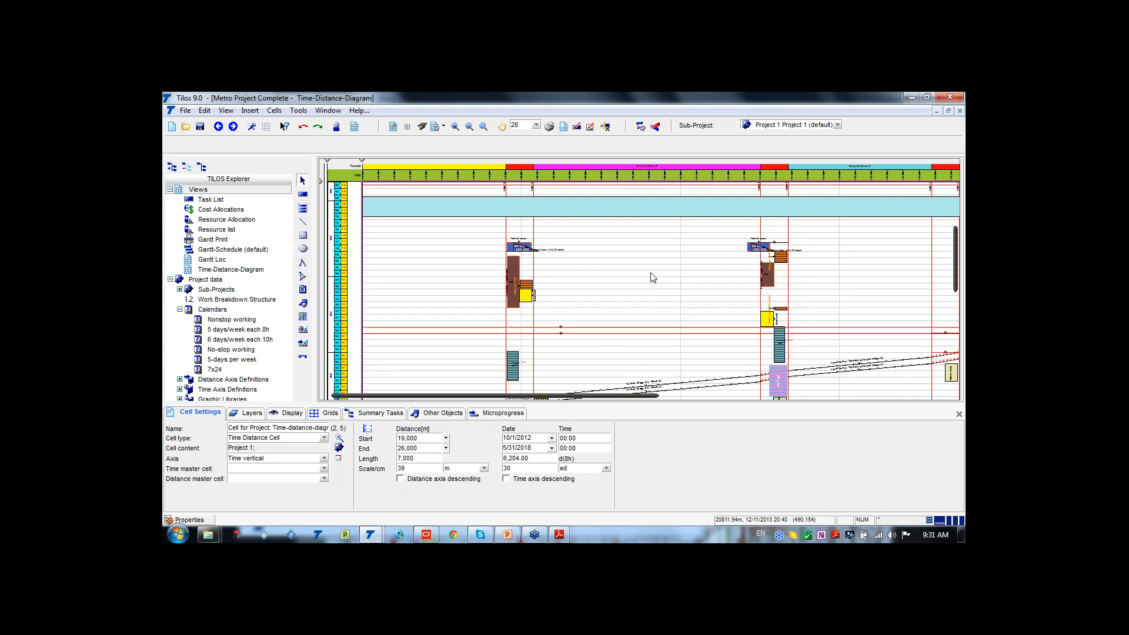
pyautogui.scroll(-2, 588, 312)
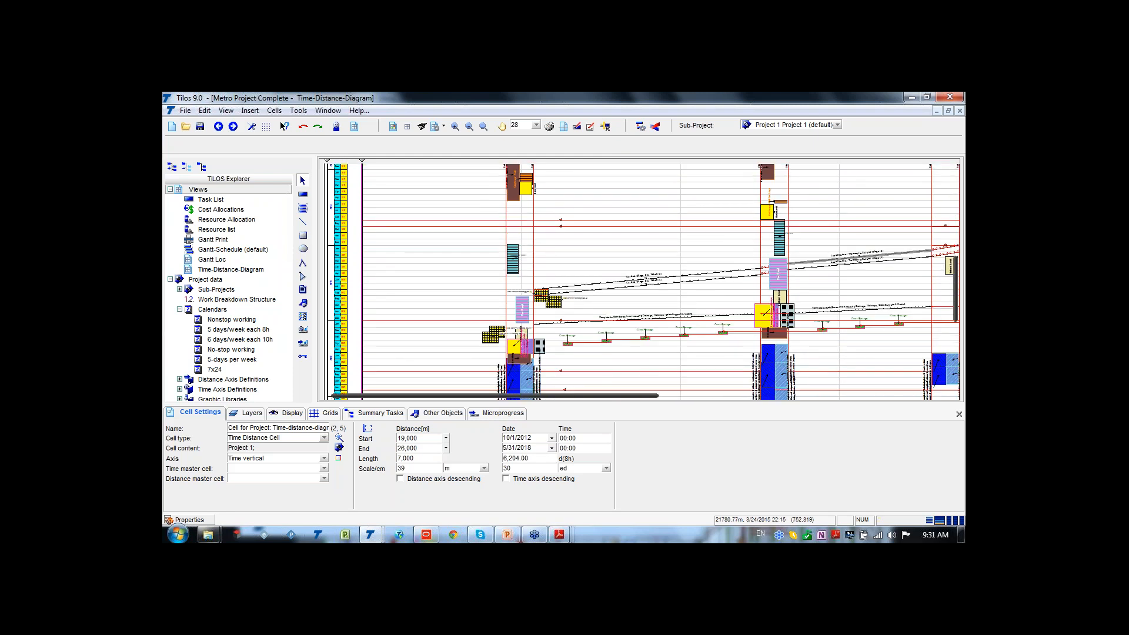
pyautogui.scroll(-3, 811, 277)
pyautogui.scroll(3, 389, 240)
pyautogui.scroll(1, 536, 282)
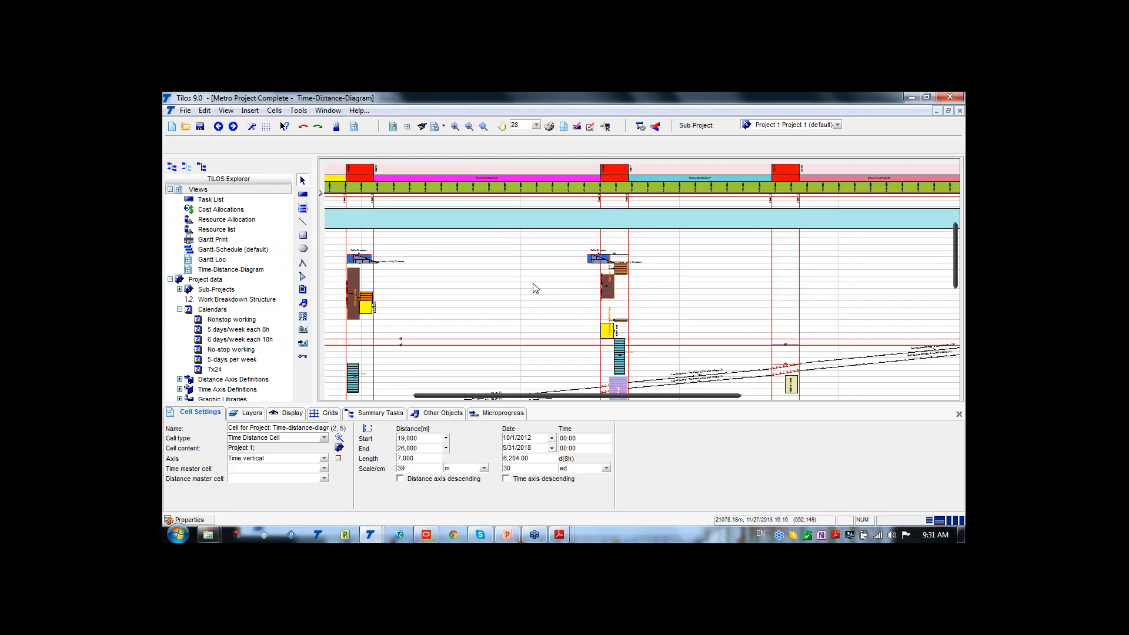
pyautogui.moveTo(583, 397); pyautogui.dragTo(499, 398)
pyautogui.scroll(2, 712, 326)
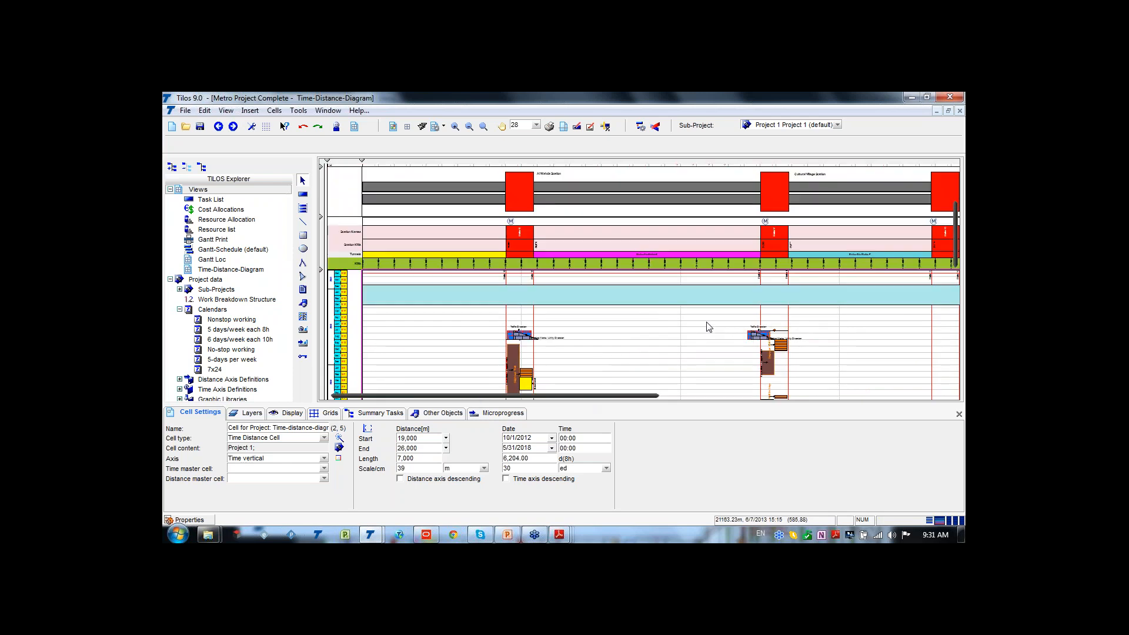
# - Delete all tasks from the metro project's task list
pyautogui.scroll(-1, 706, 326)
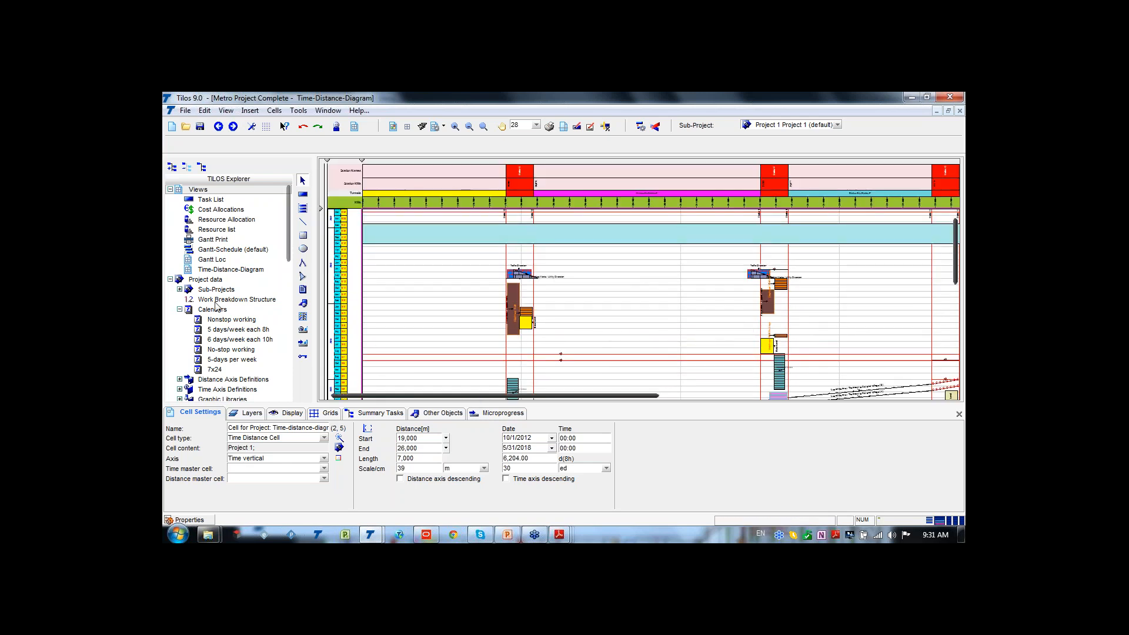
pyautogui.doubleClick(210, 201)
pyautogui.click(573, 241)
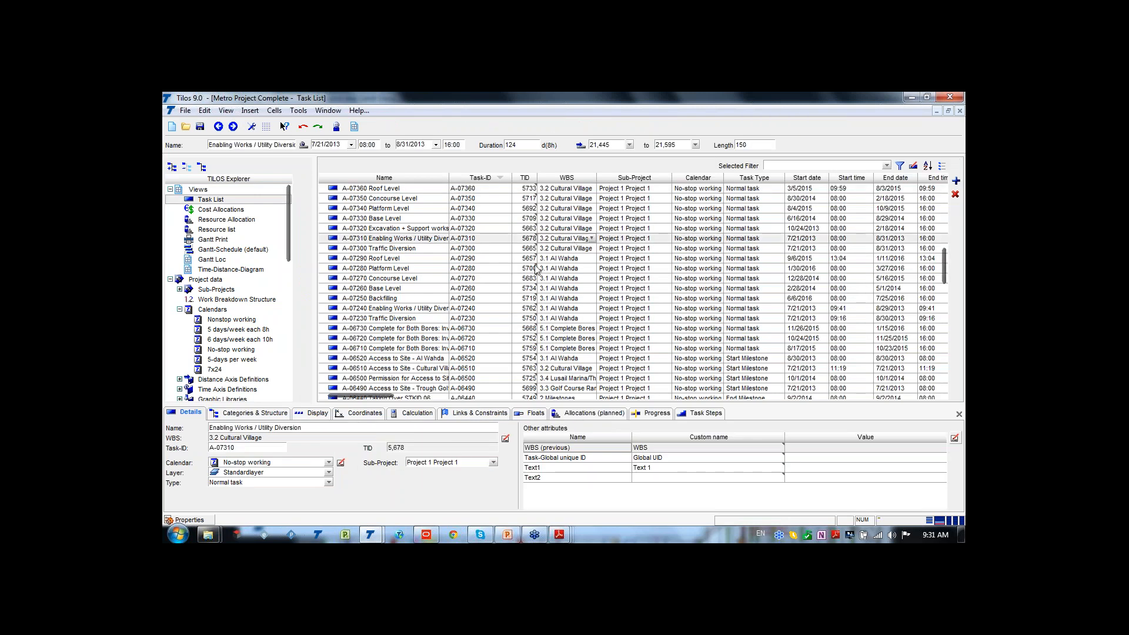
pyautogui.scroll(20, 573, 242)
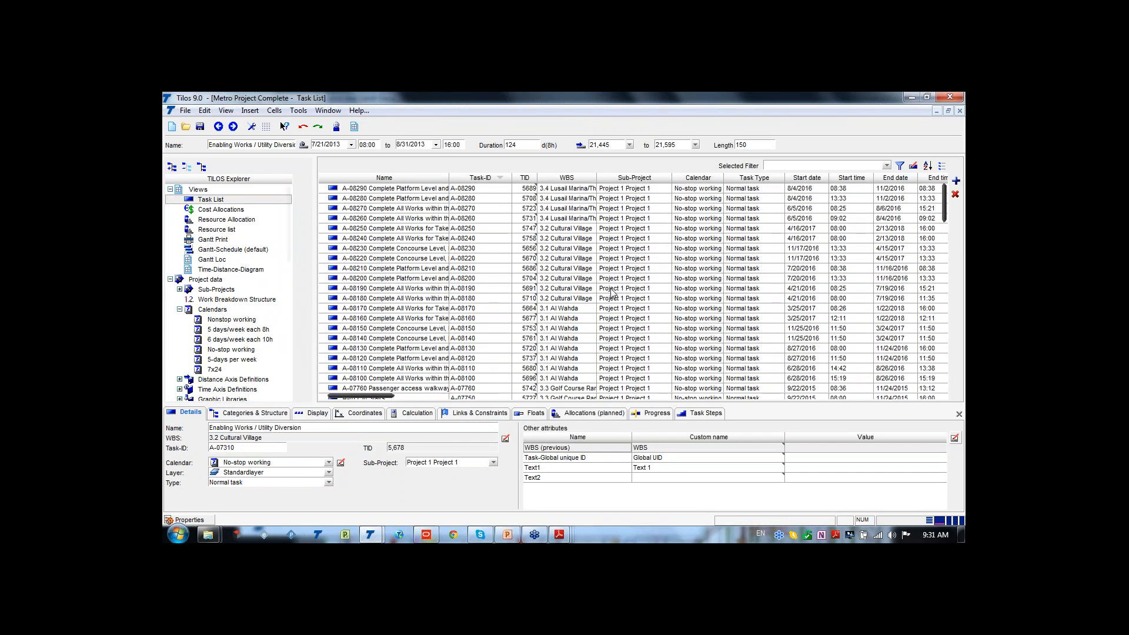
pyautogui.hotkey('ctrl', 'a')
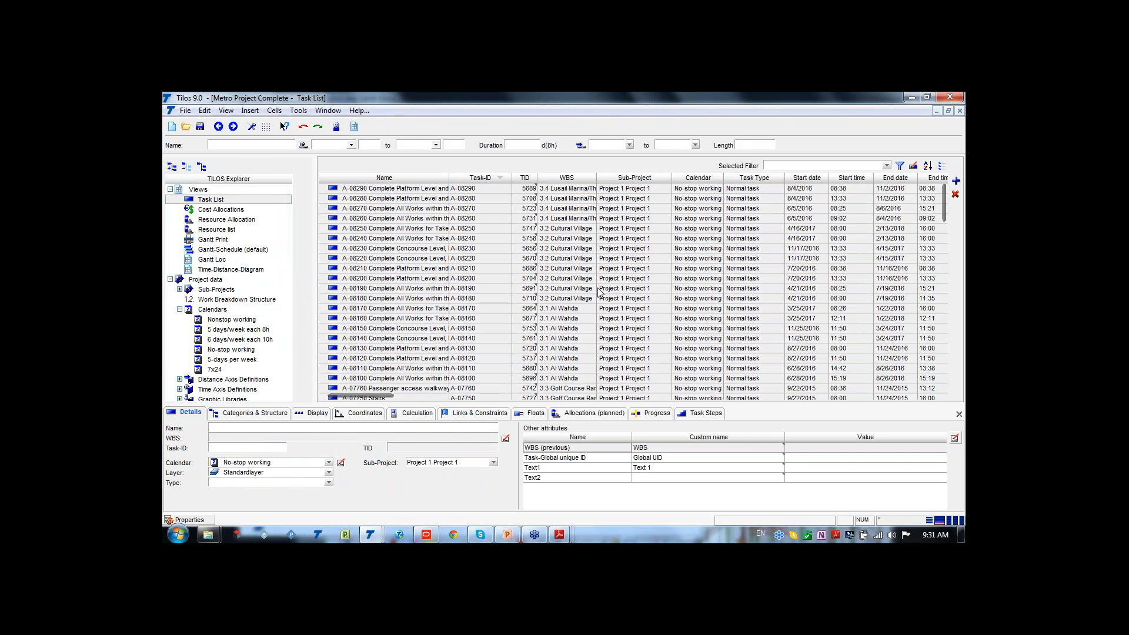
pyautogui.click(503, 279)
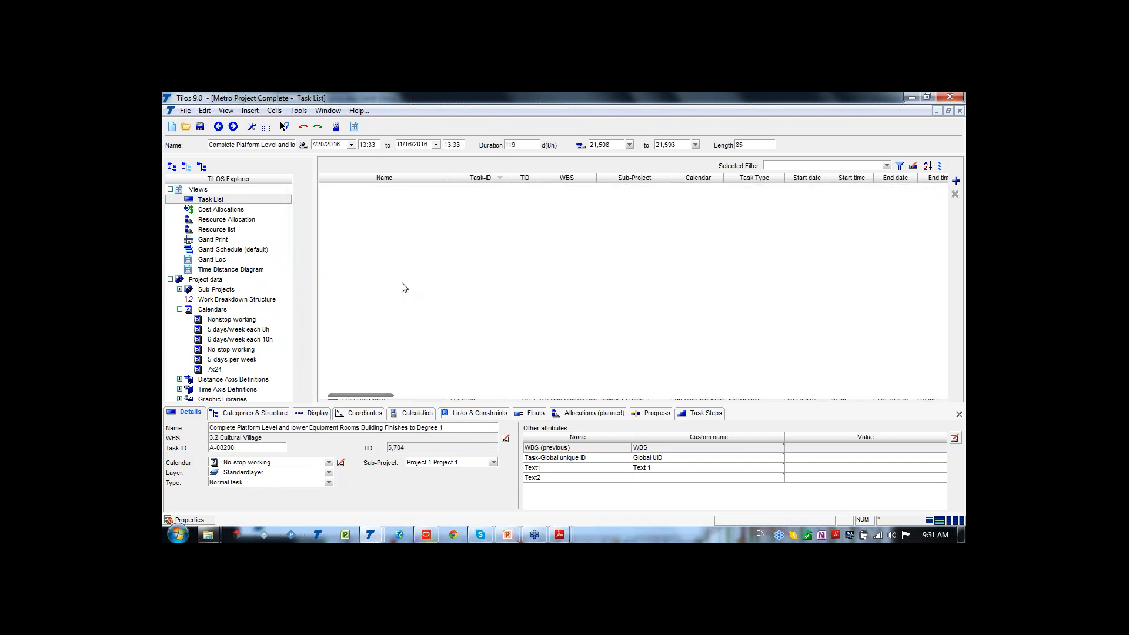
# - Open the Time-Distance-Diagram view and check the station columns for remaining tasks
pyautogui.click(218, 262)
pyautogui.click(219, 269)
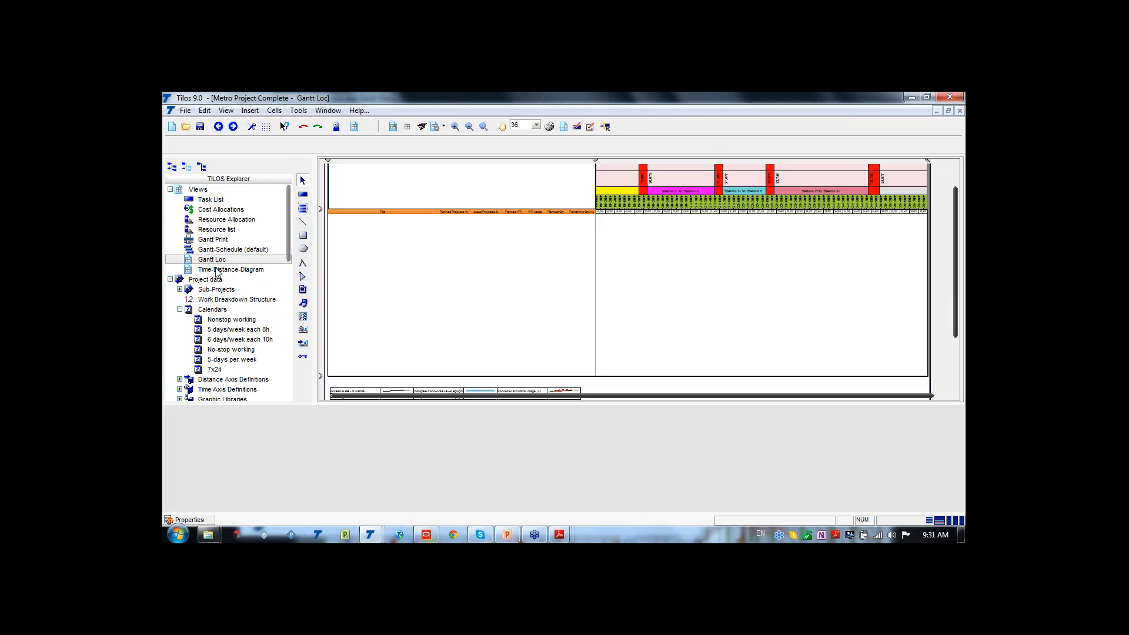
pyautogui.scroll(-2, 694, 285)
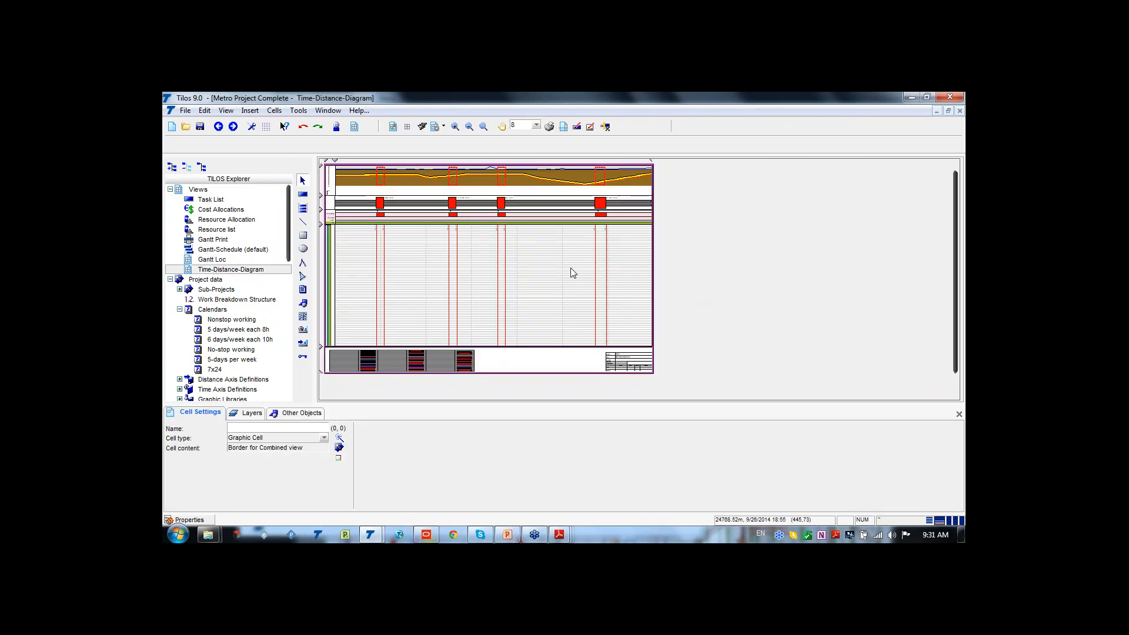
pyautogui.scroll(1, 451, 269)
pyautogui.scroll(-1, 728, 283)
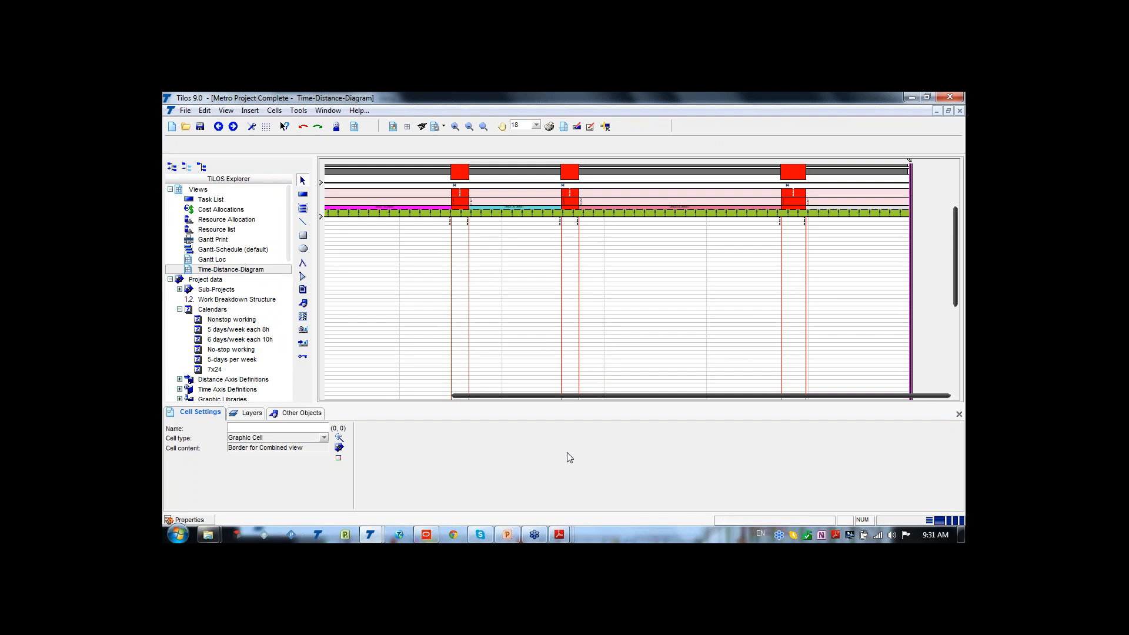
# - Switch to Primavera P6, maximize its window and widen the activity table to show the DistanceEndText and Start columns
pyautogui.click(427, 534)
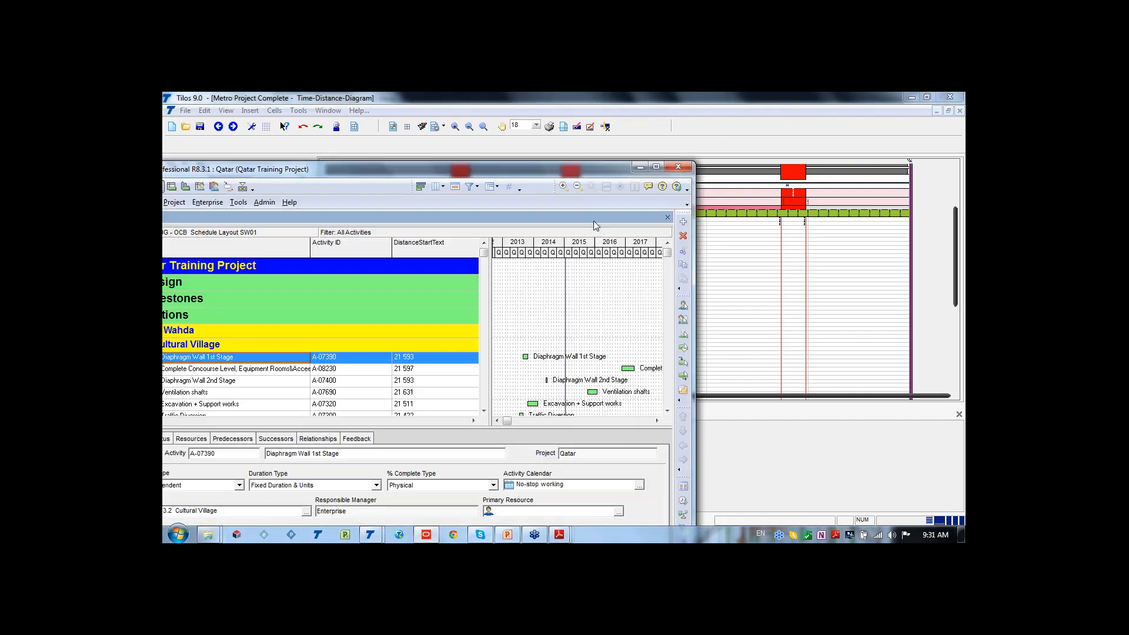
pyautogui.doubleClick(544, 168)
pyautogui.scroll(-1, 489, 277)
pyautogui.scroll(-1, 490, 276)
pyautogui.scroll(2, 490, 277)
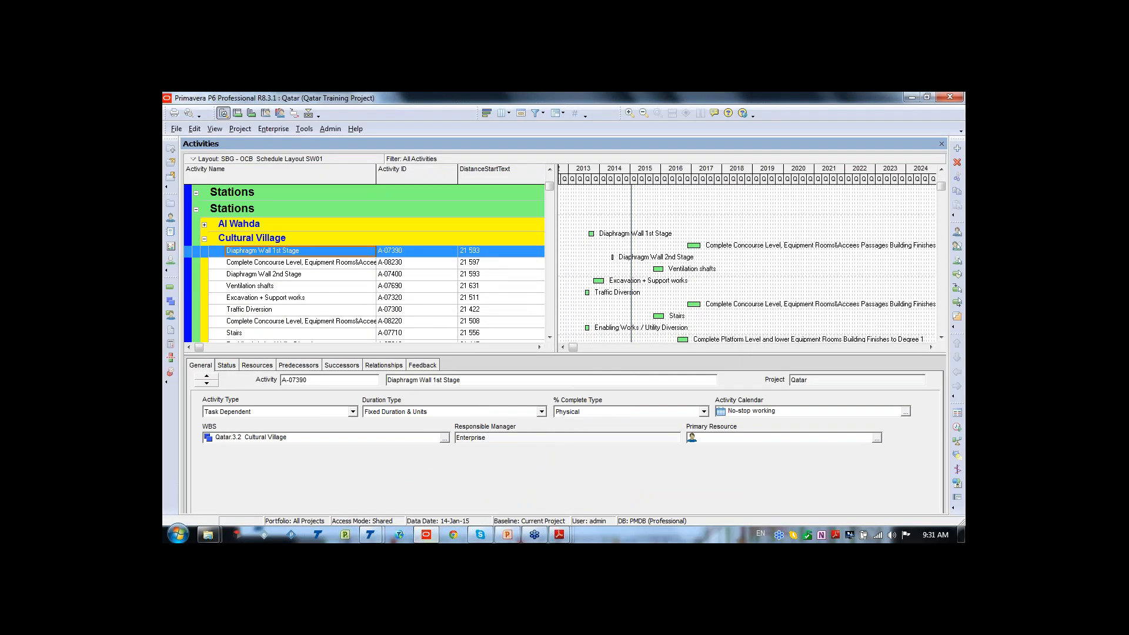
pyautogui.moveTo(710, 181); pyautogui.dragTo(707, 181)
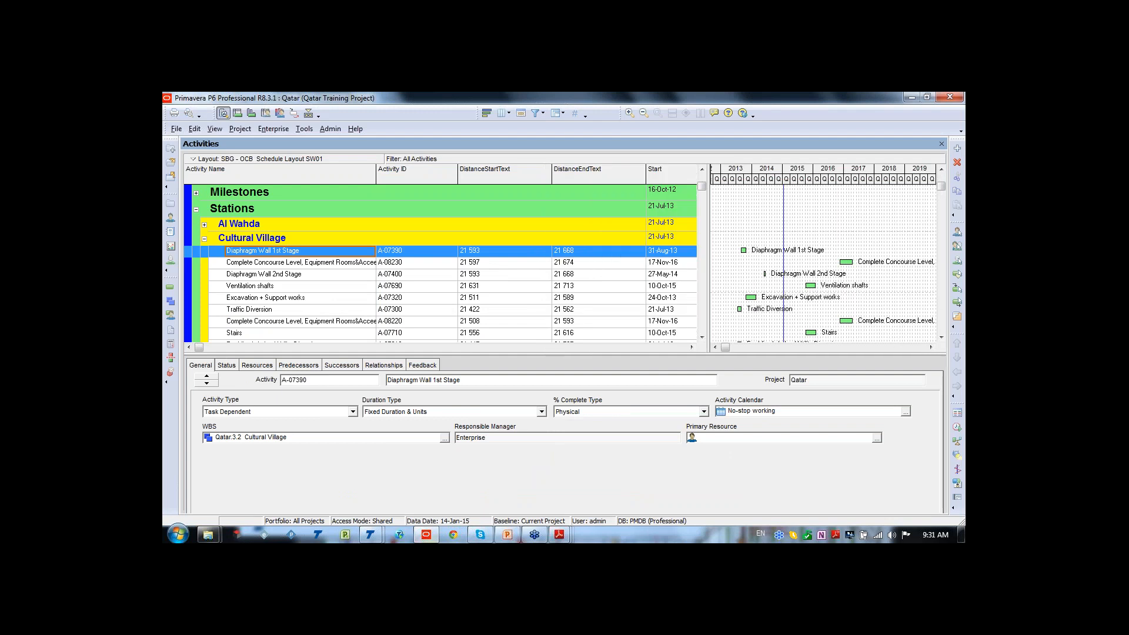
# - Examine the DistanceStartText and DistanceEndText values of the Cultural Village activities
pyautogui.scroll(-1, 598, 237)
pyautogui.scroll(1, 599, 237)
pyautogui.scroll(-2, 564, 240)
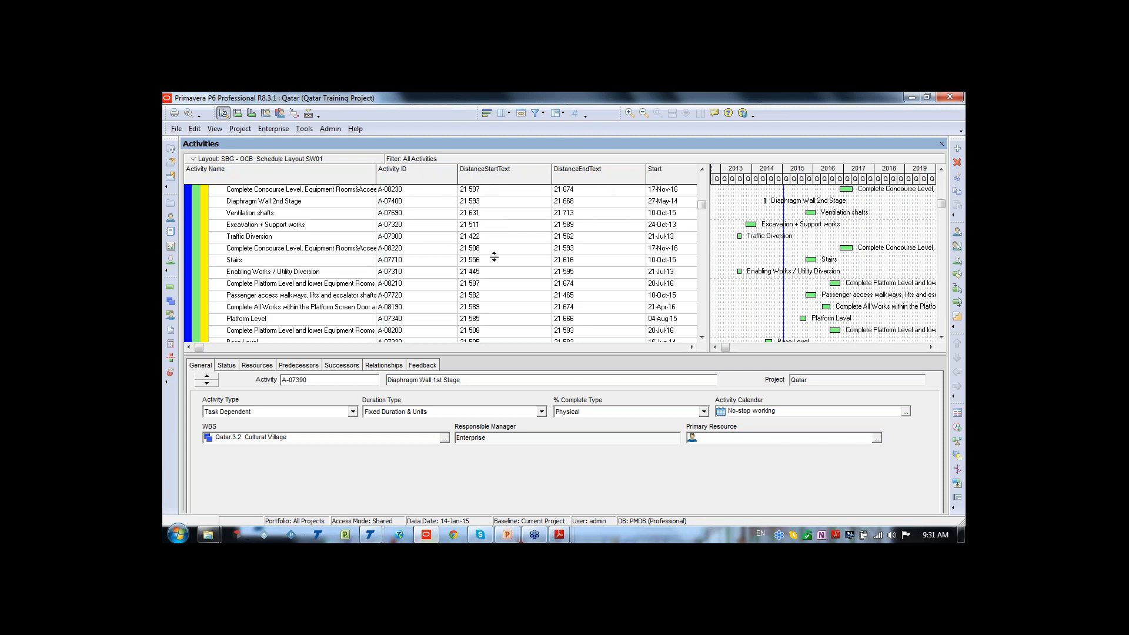
pyautogui.scroll(-1, 563, 277)
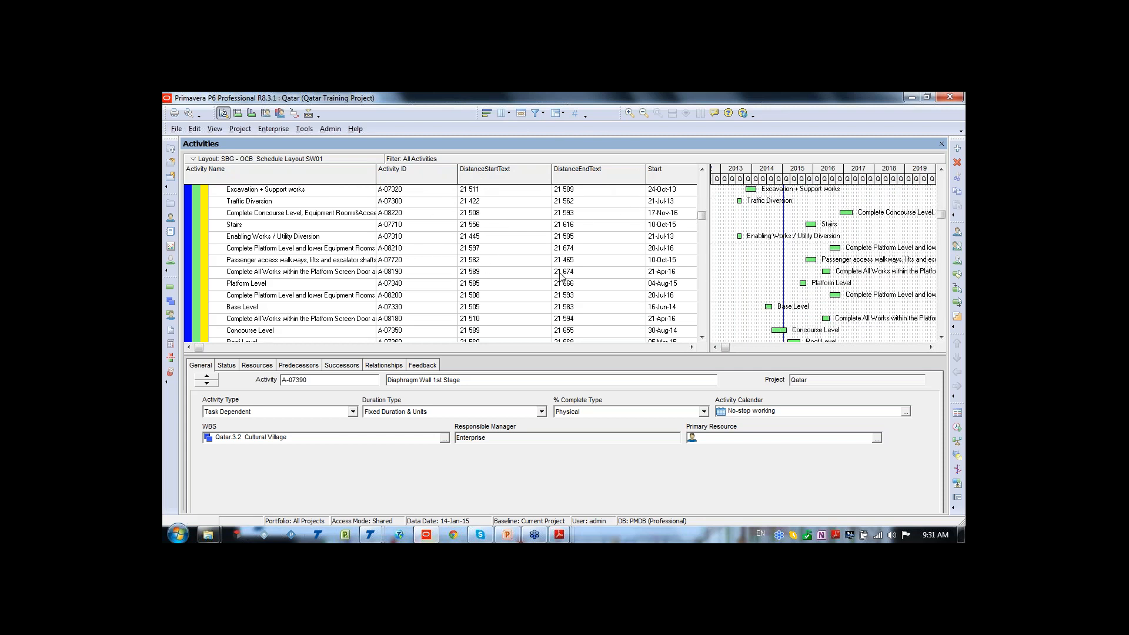
pyautogui.press('ctrl')
pyautogui.scroll(1, 494, 256)
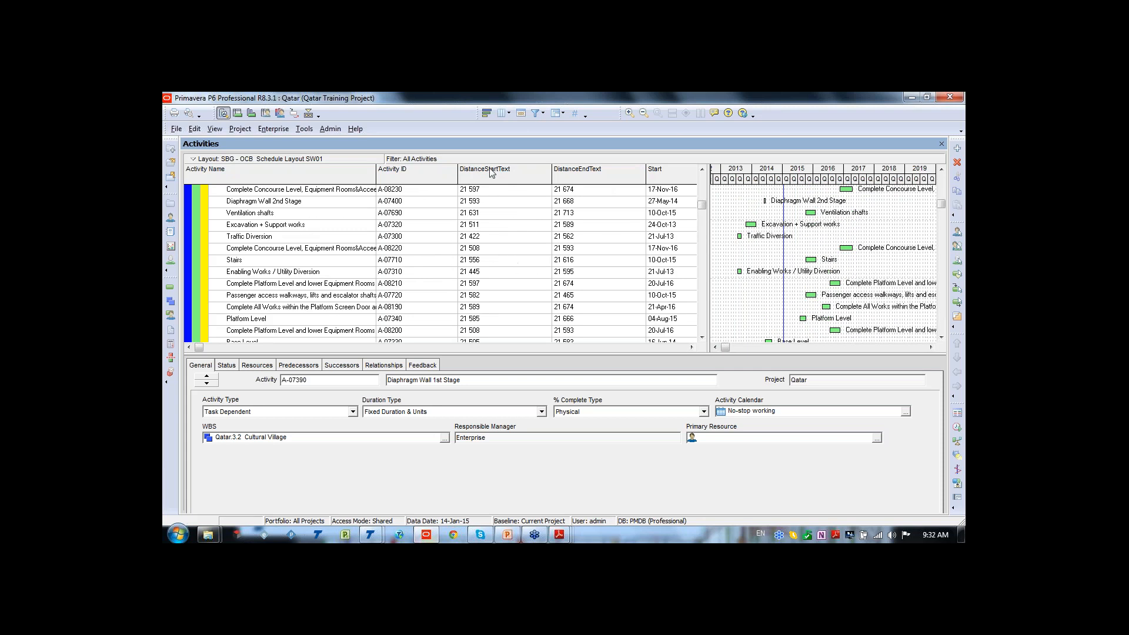
pyautogui.press('ctrl')
pyautogui.press('ctrl')
# - Return to the Metro Project Complete window in TILOS and start an import in Primavera P6 XML format
pyautogui.moveTo(372, 536)
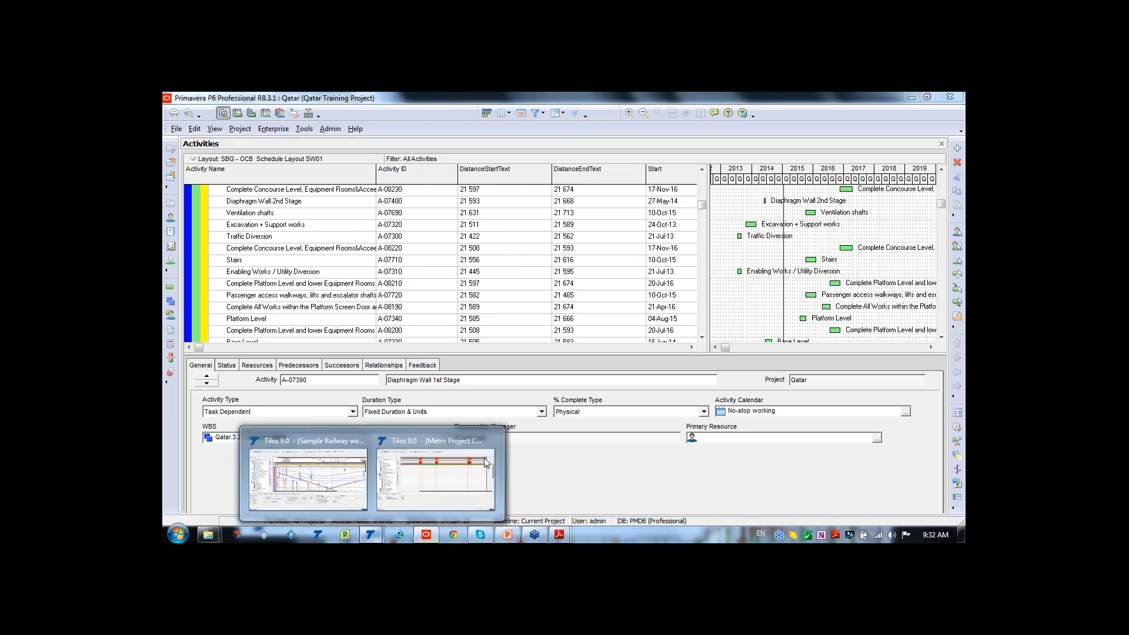
pyautogui.click(428, 472)
pyautogui.click(185, 111)
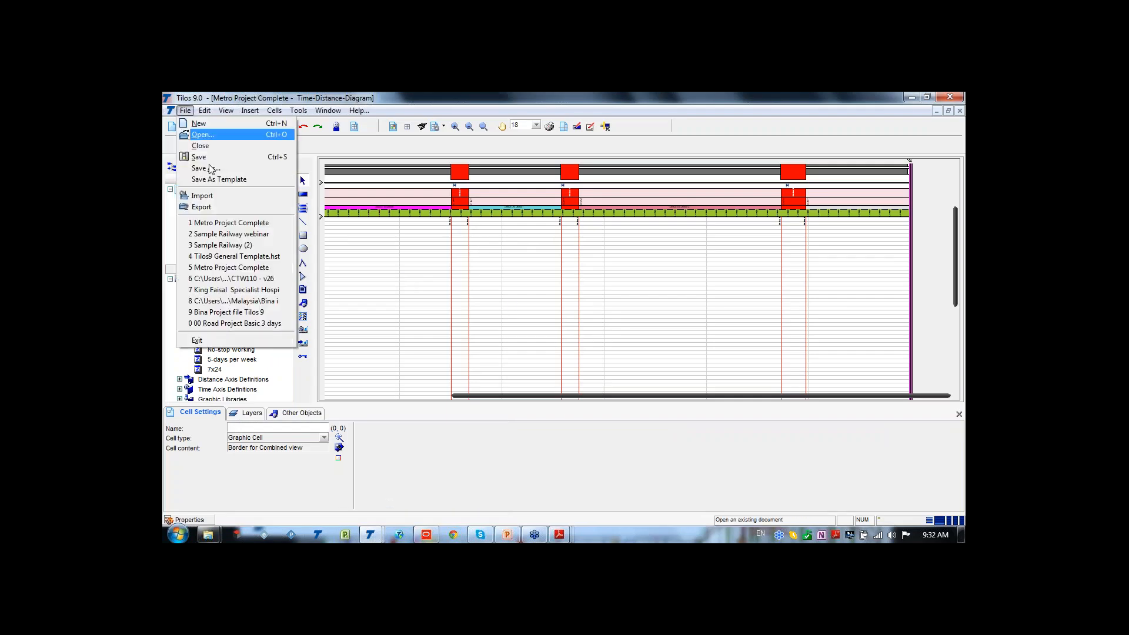
pyautogui.click(203, 196)
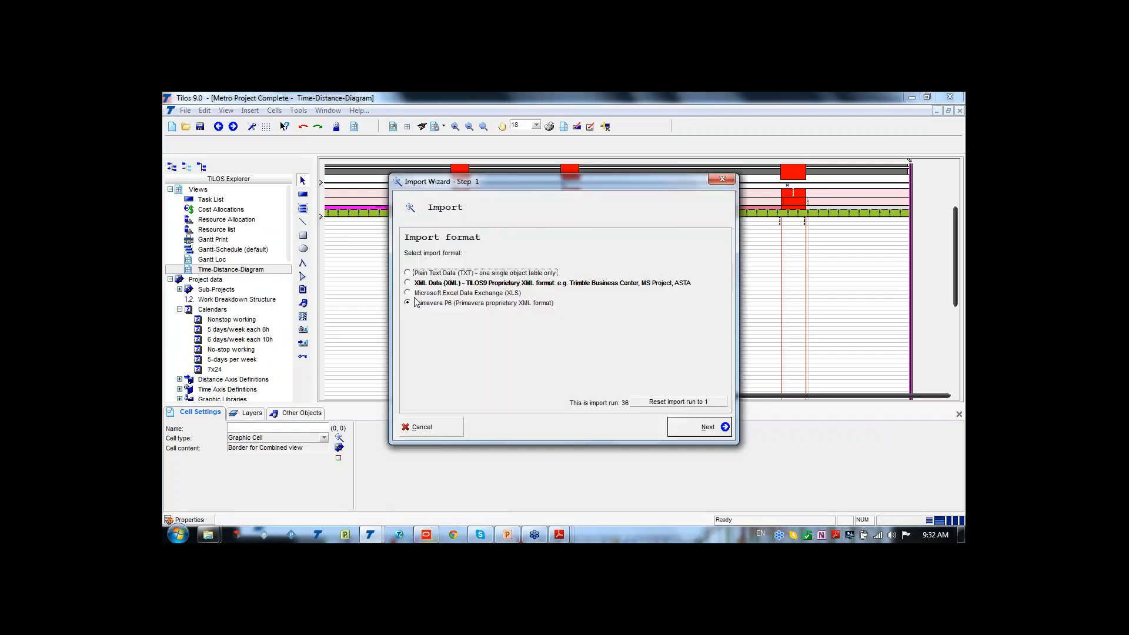
pyautogui.press('ctrl')
pyautogui.press('ctrl')
pyautogui.press('ctrl')
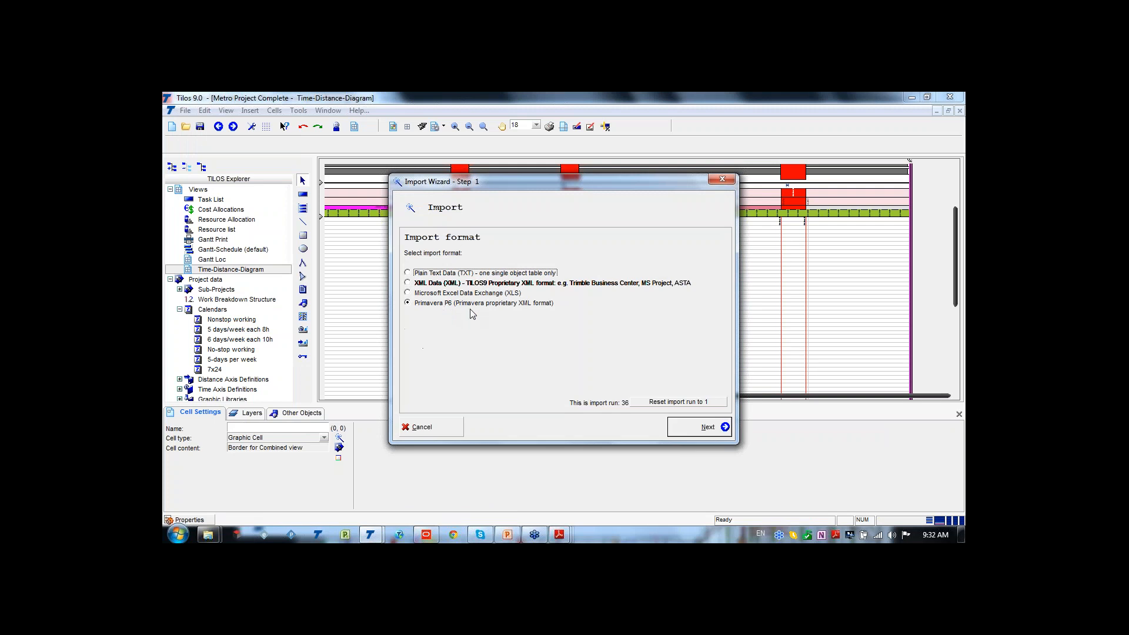
pyautogui.click(717, 434)
# - Choose Qatar1.xml from the inner T9 Metro folder under Desktop, Database, Data exchange as the import source
pyautogui.click(702, 285)
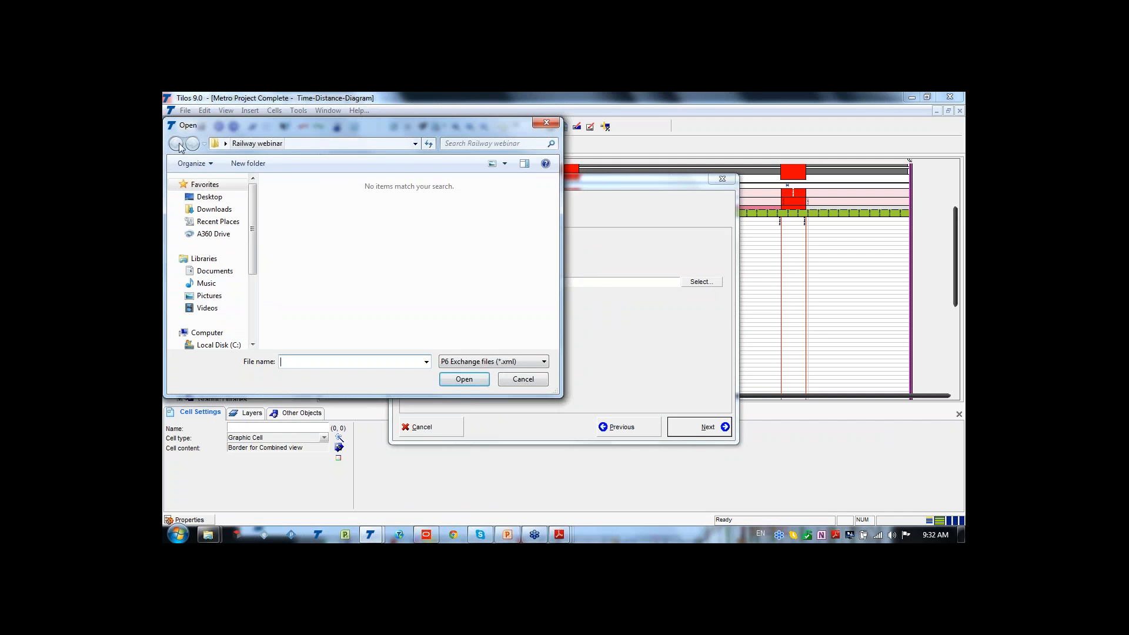
pyautogui.click(414, 145)
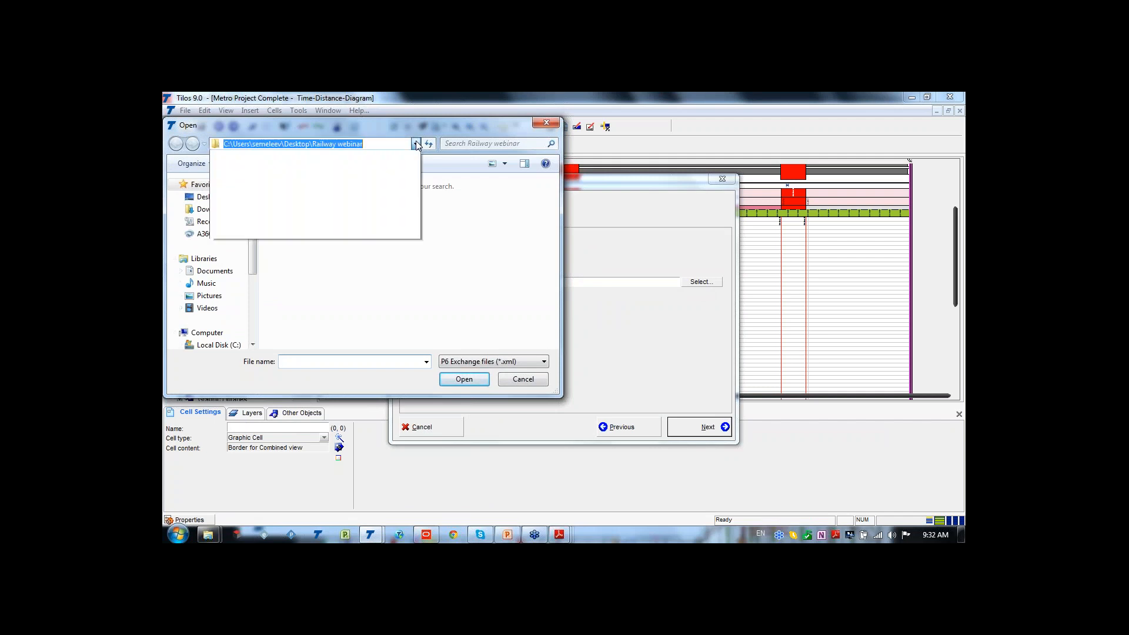
pyautogui.click(414, 144)
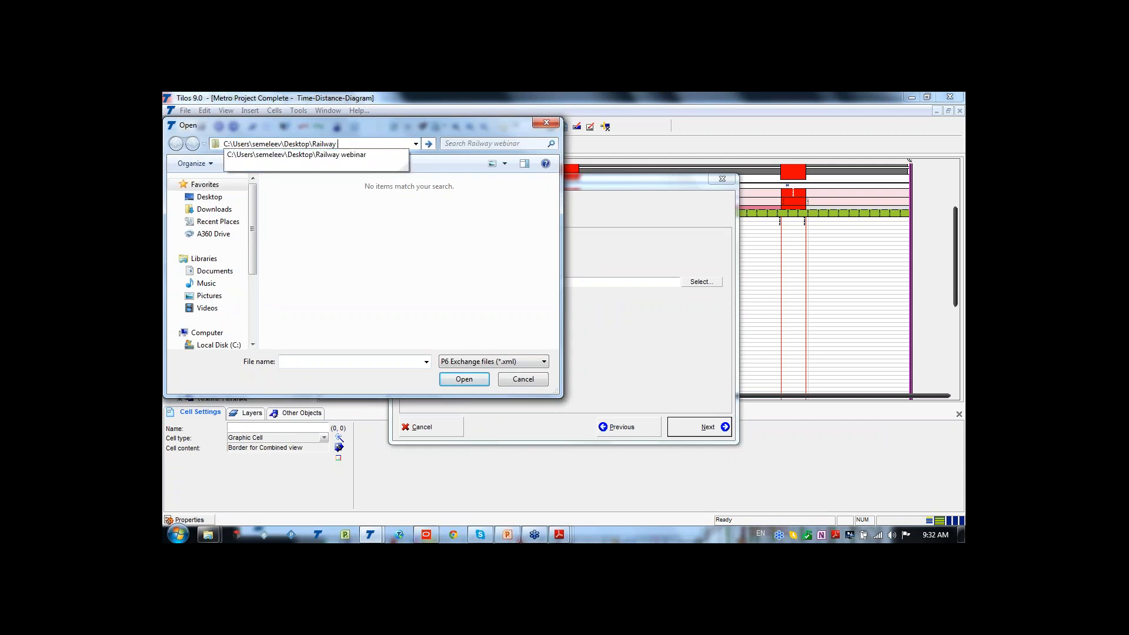
pyautogui.click(209, 197)
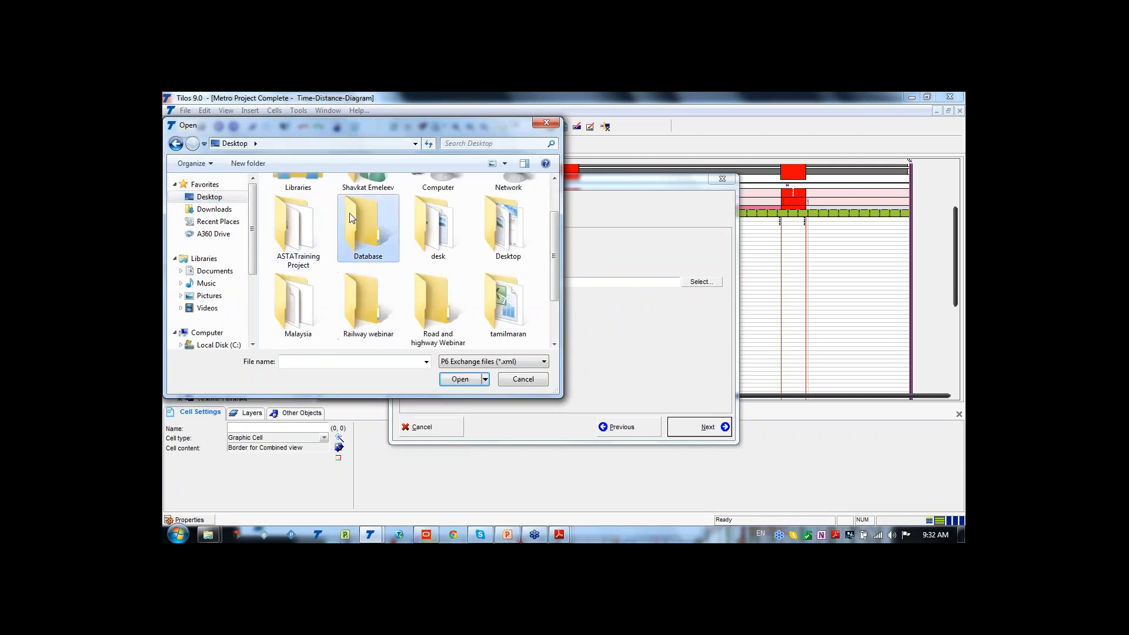
pyautogui.doubleClick(349, 213)
pyautogui.doubleClick(304, 196)
pyautogui.doubleClick(304, 197)
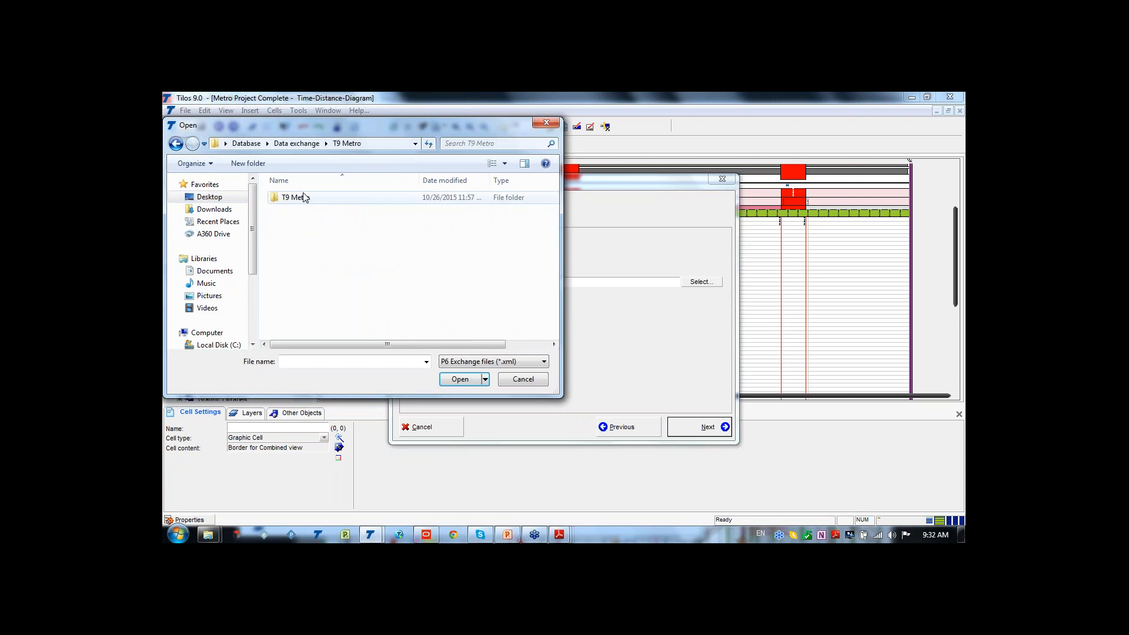
pyautogui.doubleClick(307, 200)
pyautogui.click(293, 197)
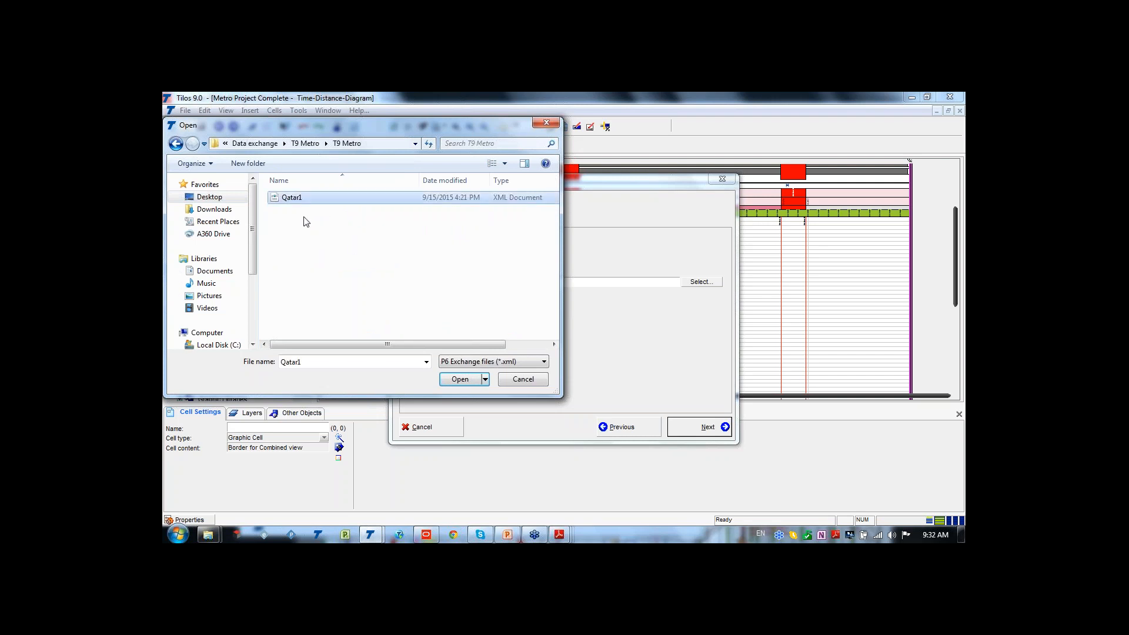
pyautogui.click(460, 379)
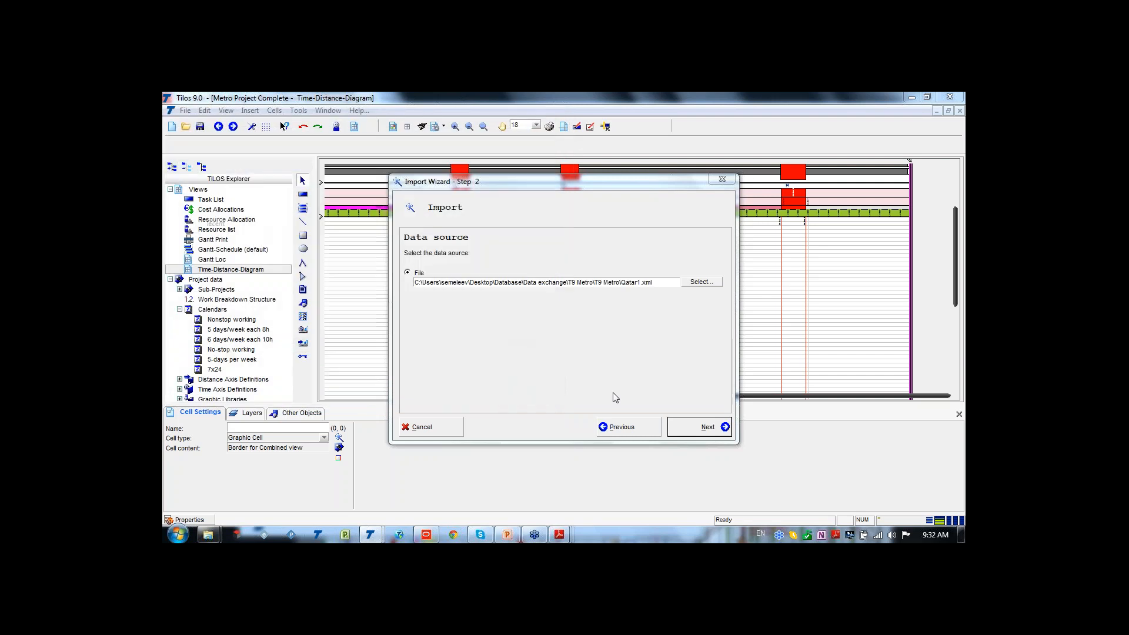
# - Continue to the Primavera P6 import options and keep Activity Codes (Global) for importing task templates
pyautogui.click(694, 427)
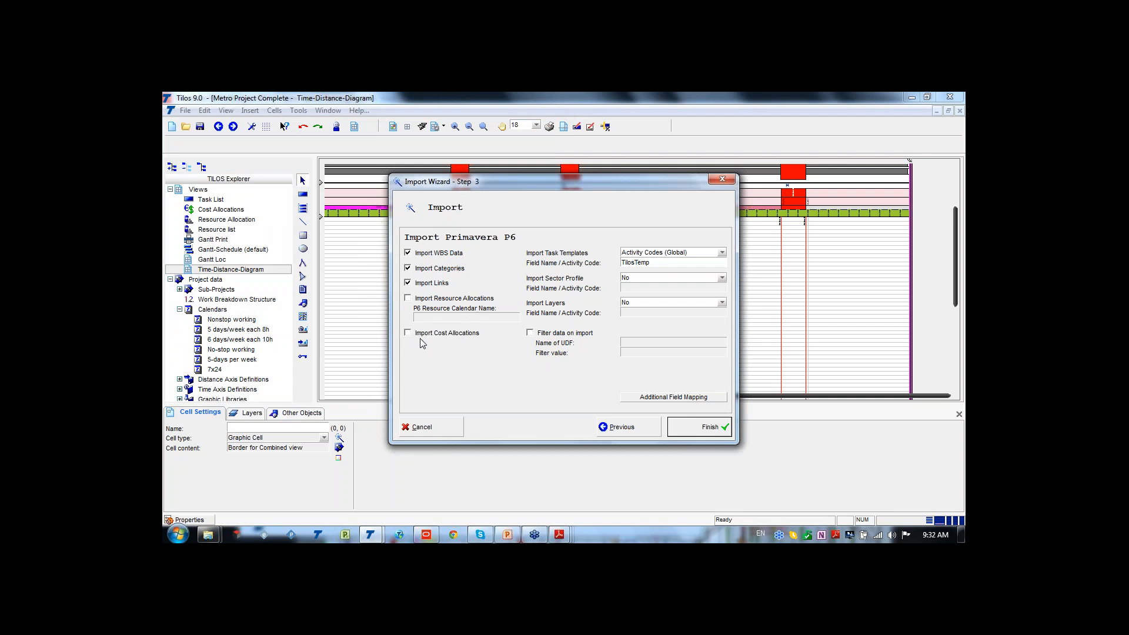
pyautogui.click(722, 253)
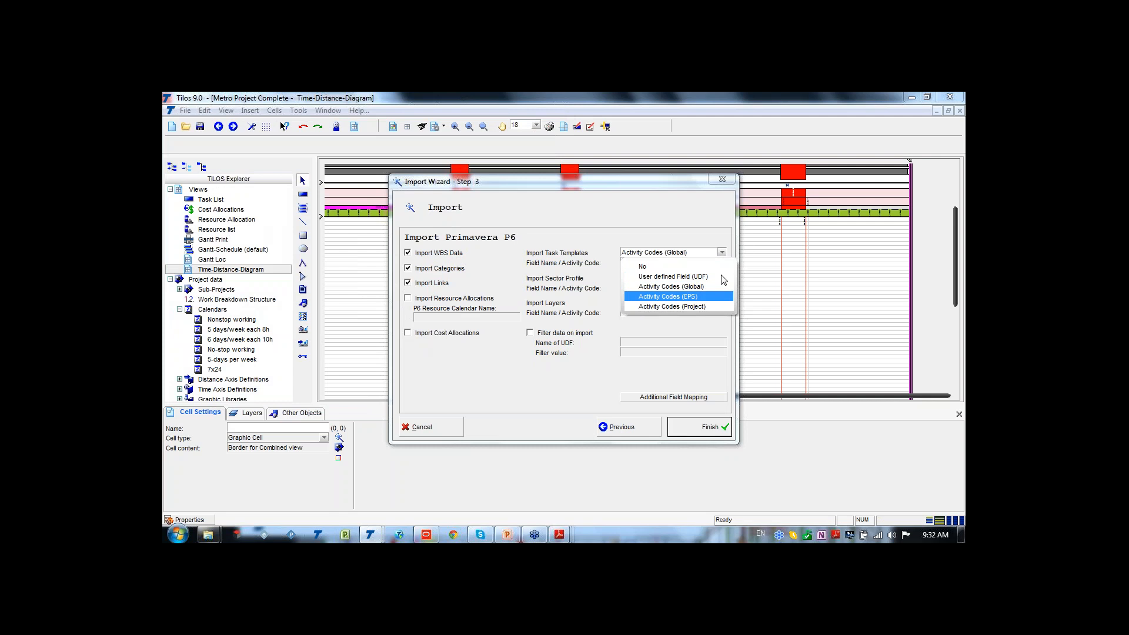
pyautogui.click(709, 228)
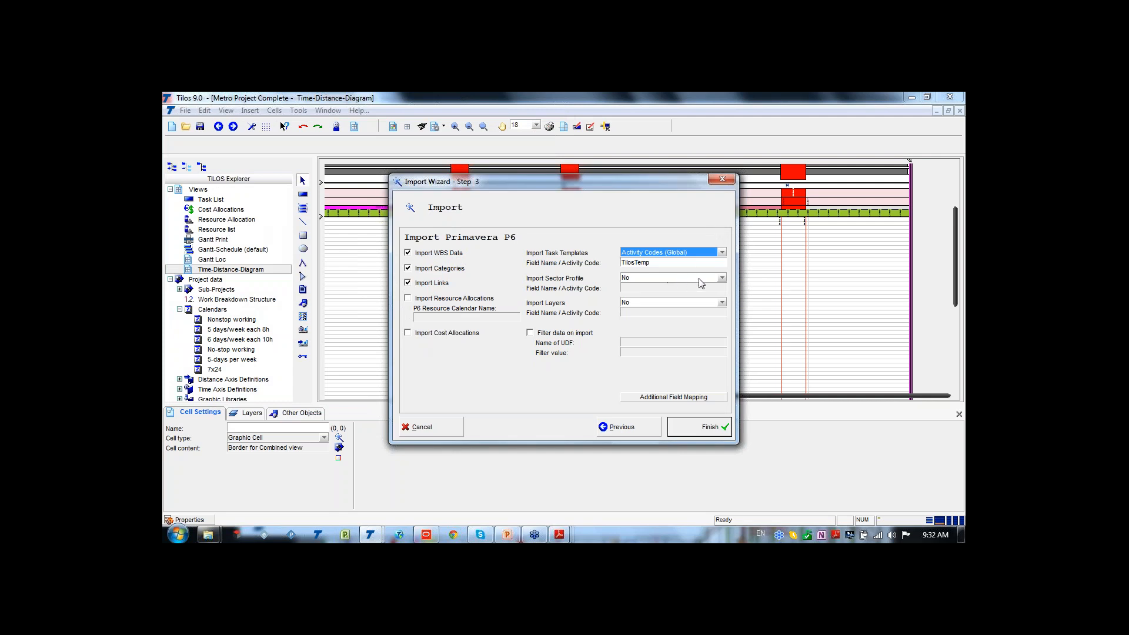
# - Check the start and end distance mapping to DistanceStartText and DistanceEndText against Primavera P6, accept it and finish the import
pyautogui.click(713, 397)
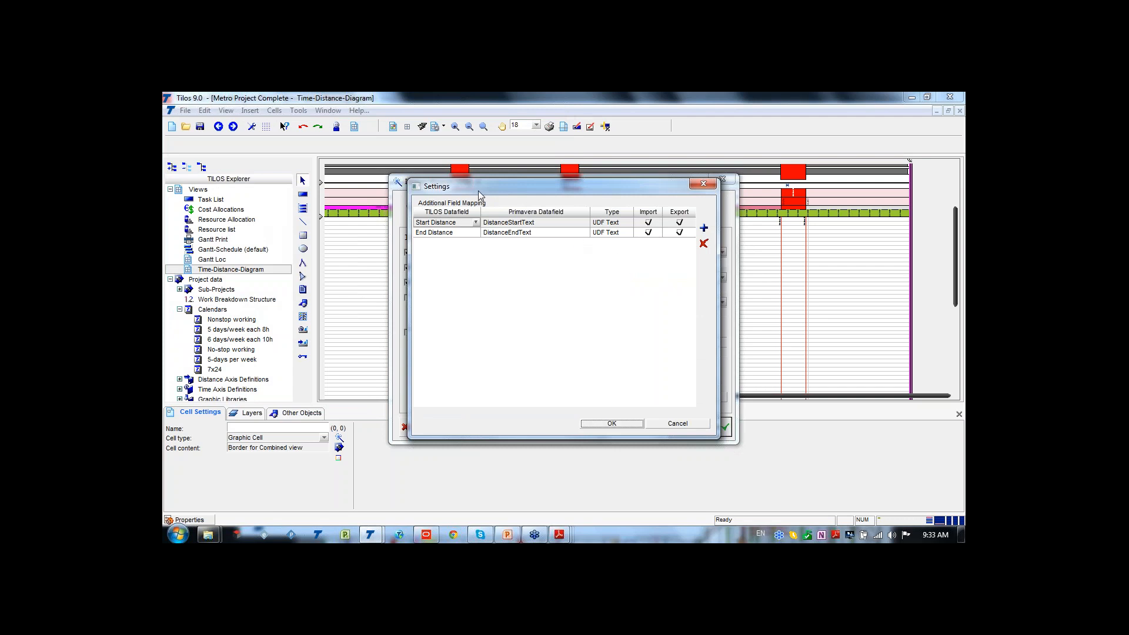
pyautogui.click(467, 231)
pyautogui.click(555, 227)
pyautogui.click(547, 232)
pyautogui.moveTo(560, 535)
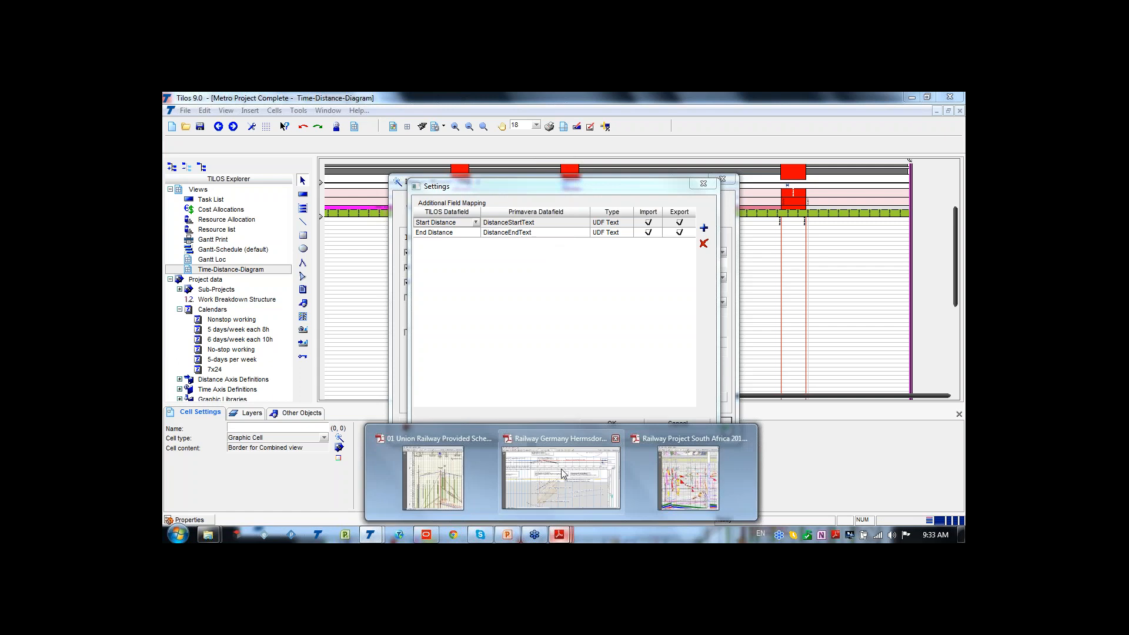
pyautogui.click(427, 534)
pyautogui.click(510, 178)
pyautogui.hotkey('alt', 'Tab')
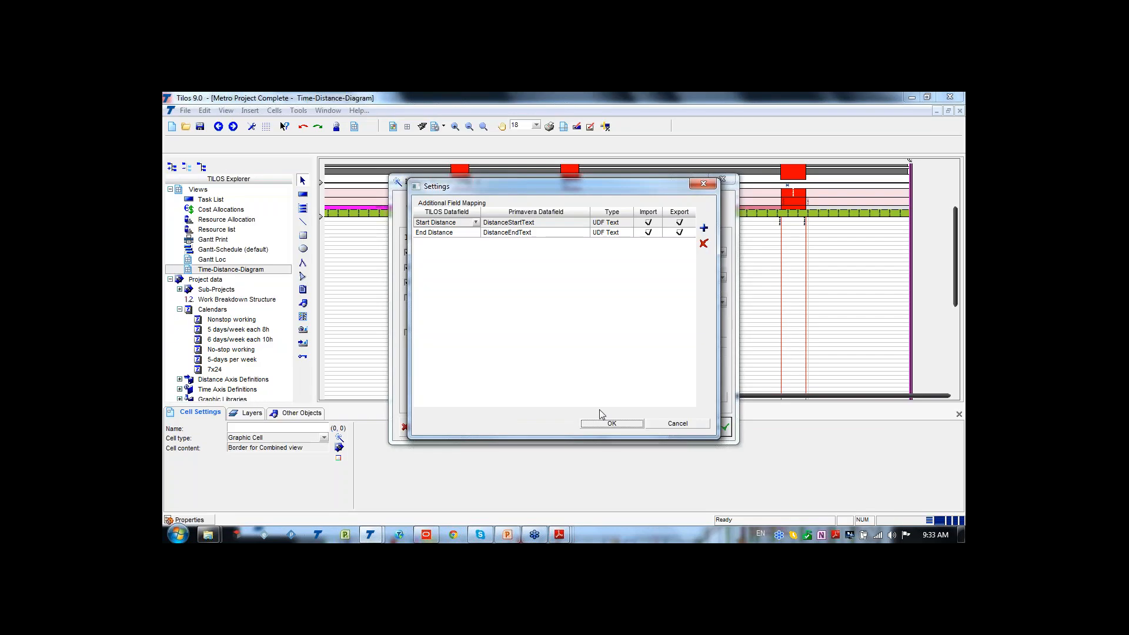
pyautogui.click(611, 424)
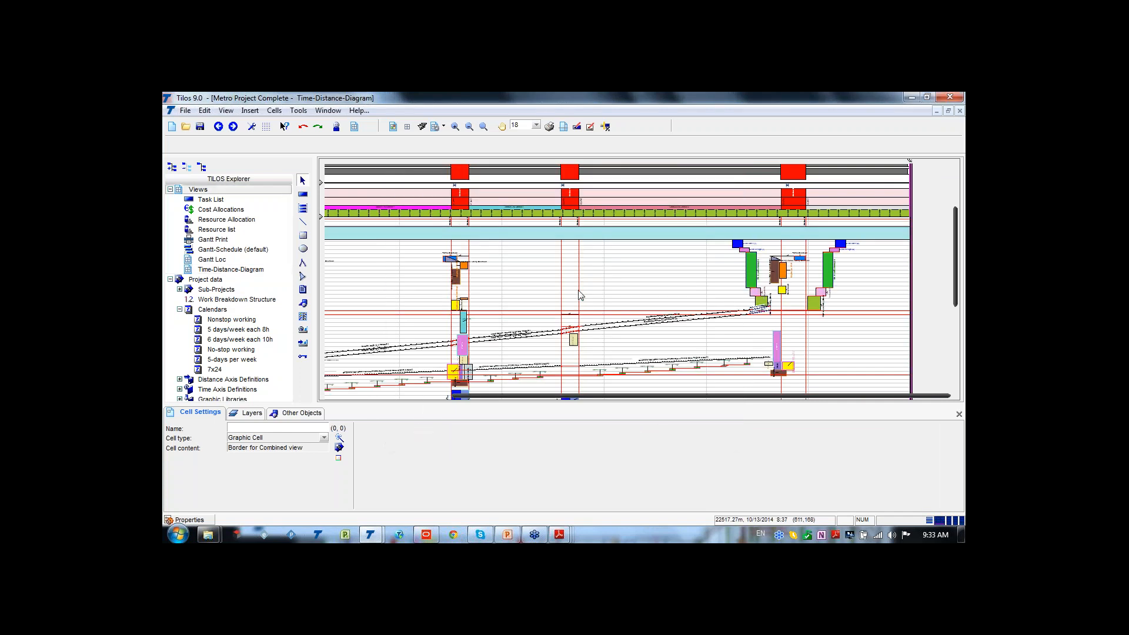
# - Examine the imported station and tunnelling tasks across the time-distance diagram
pyautogui.click(609, 398)
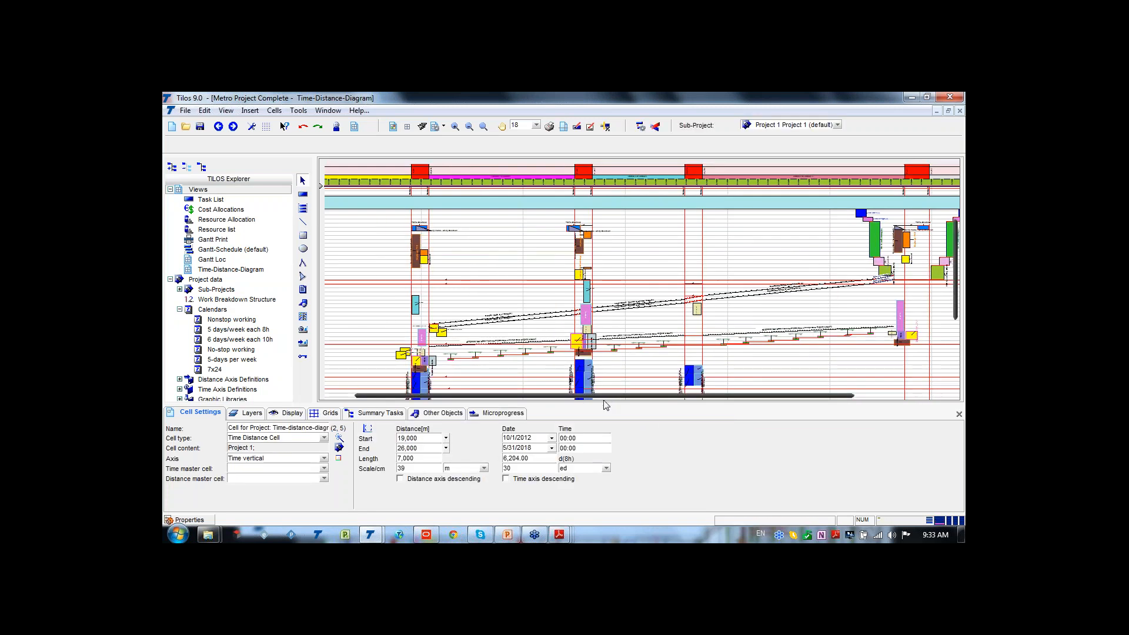
pyautogui.moveTo(608, 396); pyautogui.dragTo(527, 398)
pyautogui.scroll(-3, 557, 247)
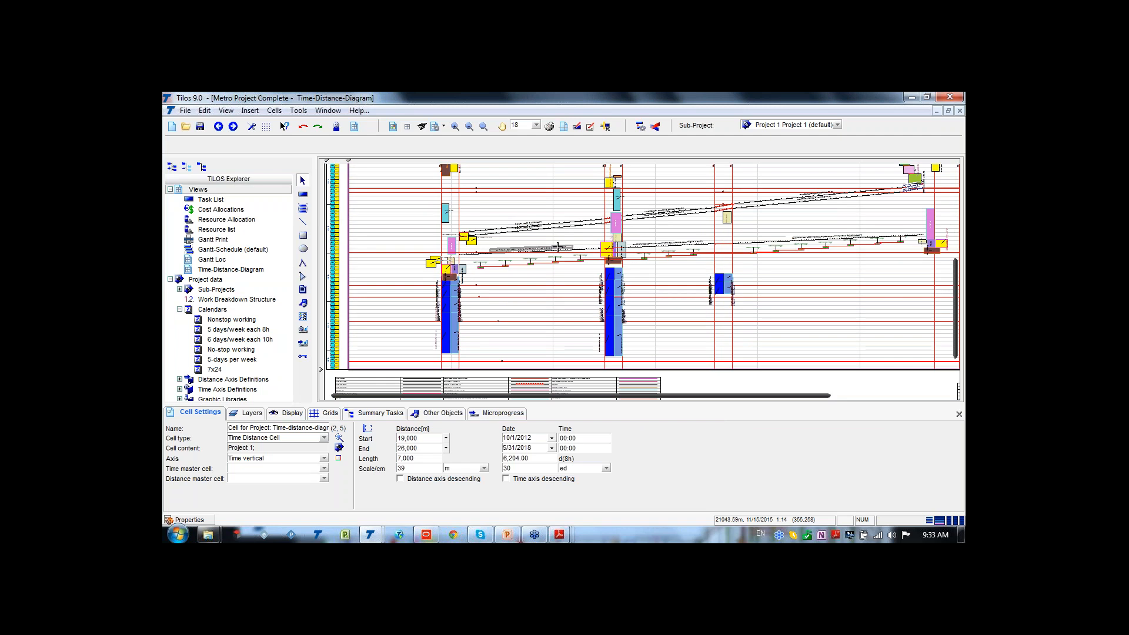
pyautogui.scroll(2, 642, 283)
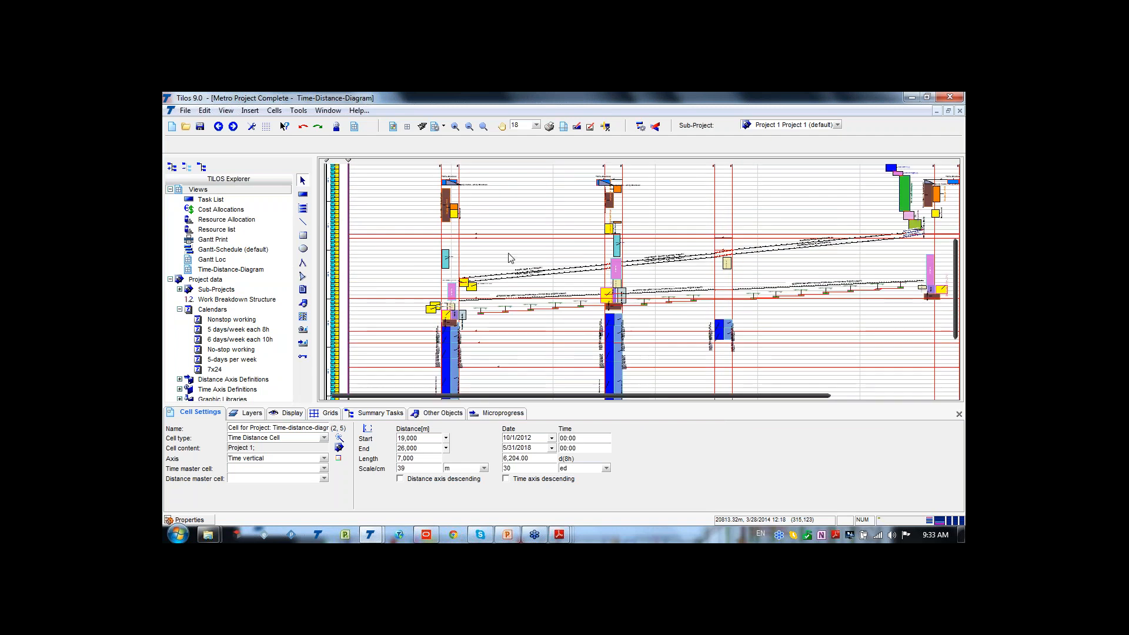
# - Show the diagram's display options and inspect the finish-start link between cross passages 19 and 18
pyautogui.click(283, 413)
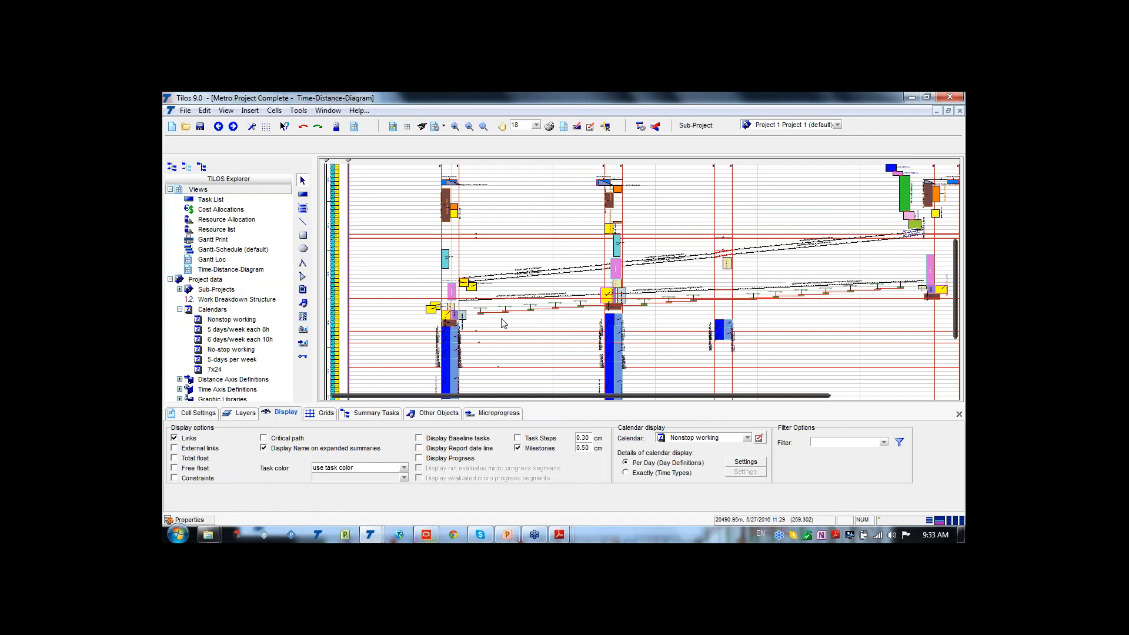
pyautogui.scroll(3, 502, 323)
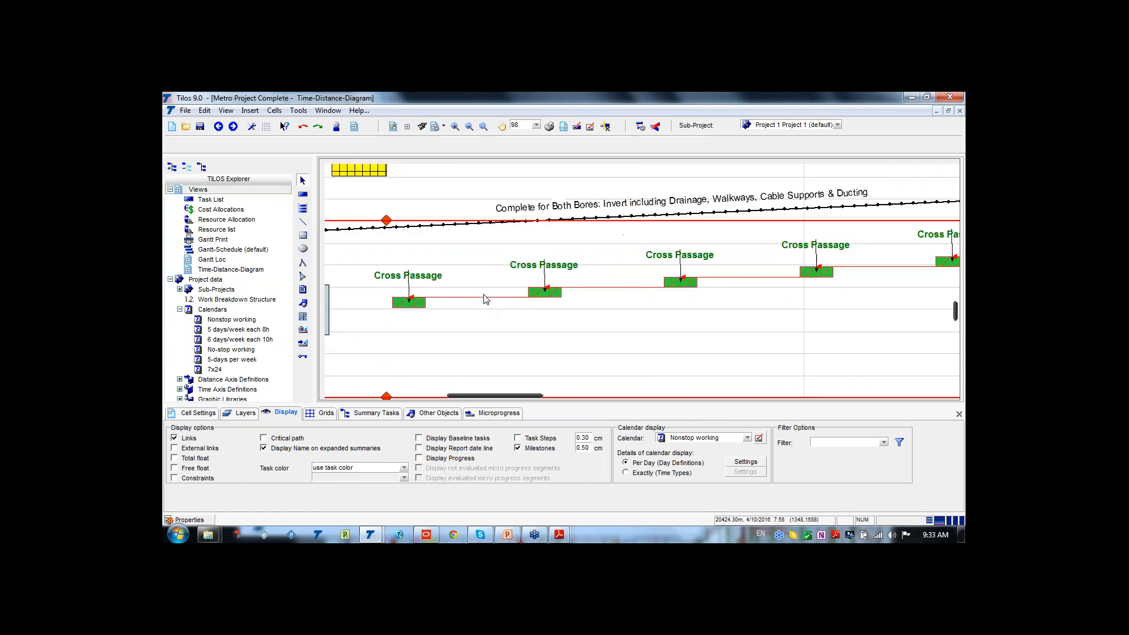
pyautogui.click(483, 295)
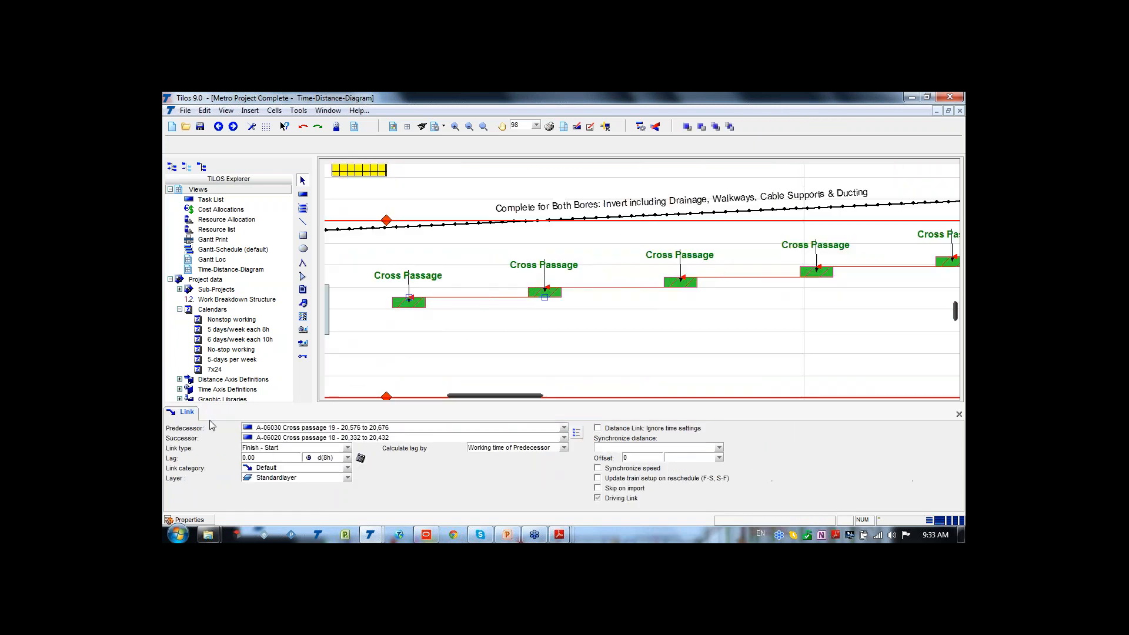
pyautogui.click(521, 306)
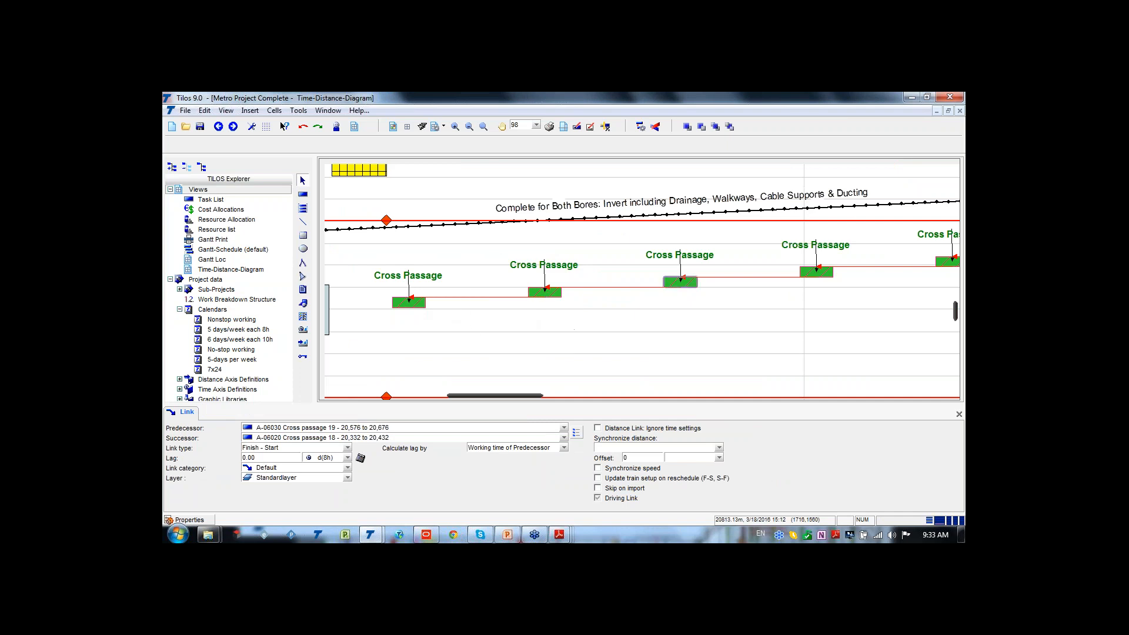
pyautogui.scroll(-3, 713, 265)
pyautogui.scroll(-2, 522, 286)
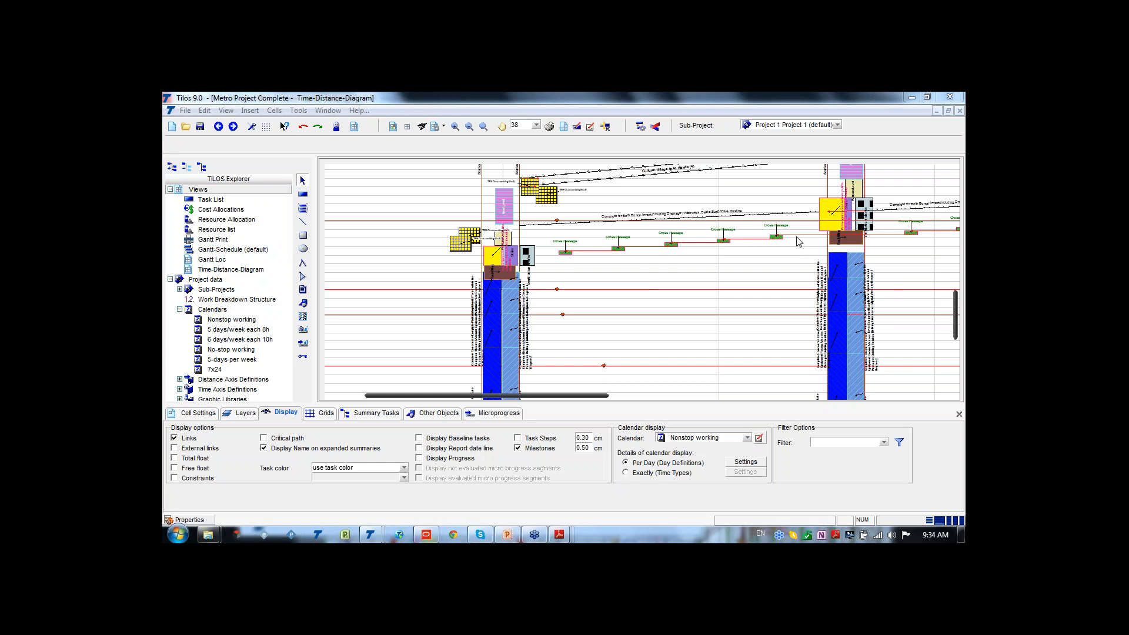
# - Switch to Primavera P6 to view the Qatar project's activities, and return to the Metro Project Complete diagram in TILOS
pyautogui.moveTo(800, 243)
pyautogui.click(427, 535)
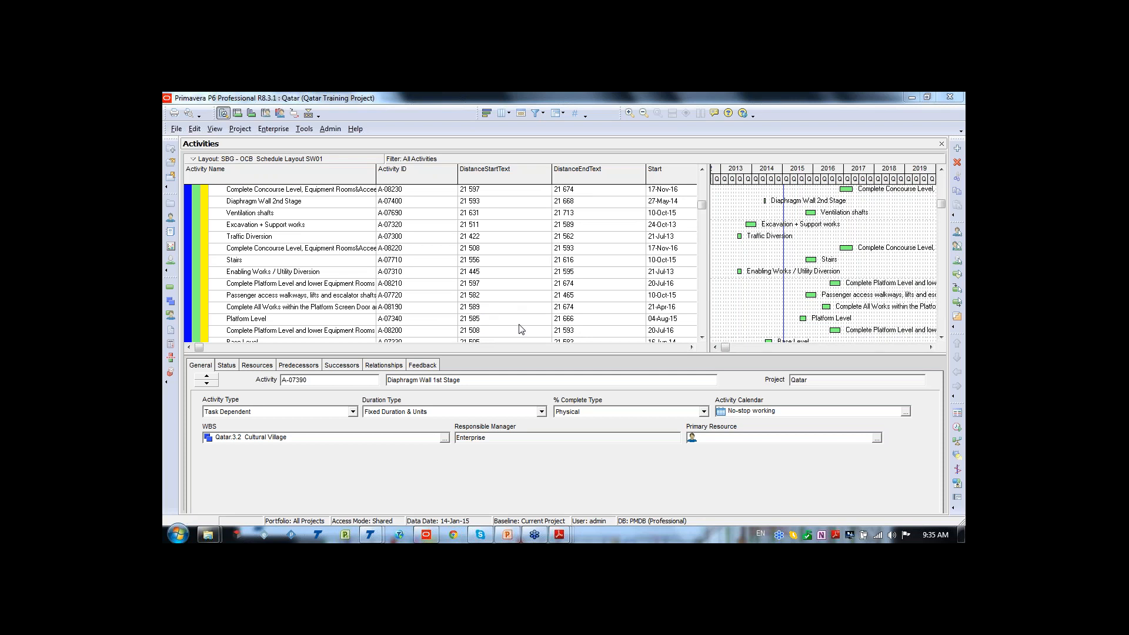
pyautogui.press('ctrl')
pyautogui.press('ctrl')
pyautogui.moveTo(369, 538)
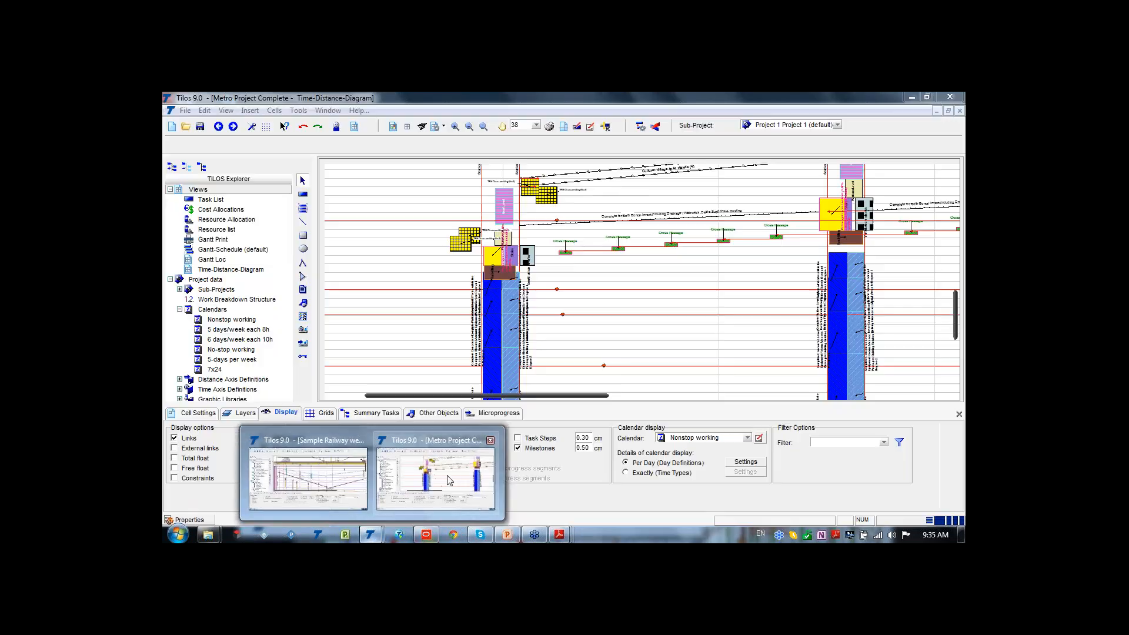
pyautogui.click(426, 479)
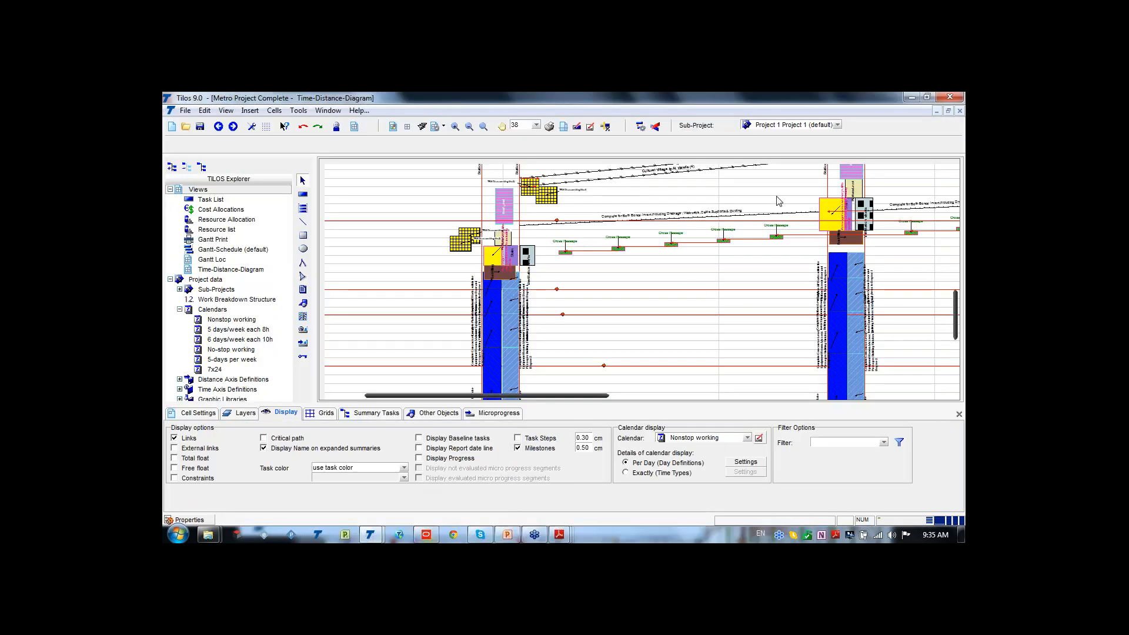
pyautogui.scroll(3, 676, 277)
pyautogui.scroll(1, 681, 239)
pyautogui.scroll(-2, 429, 232)
pyautogui.scroll(3, 491, 240)
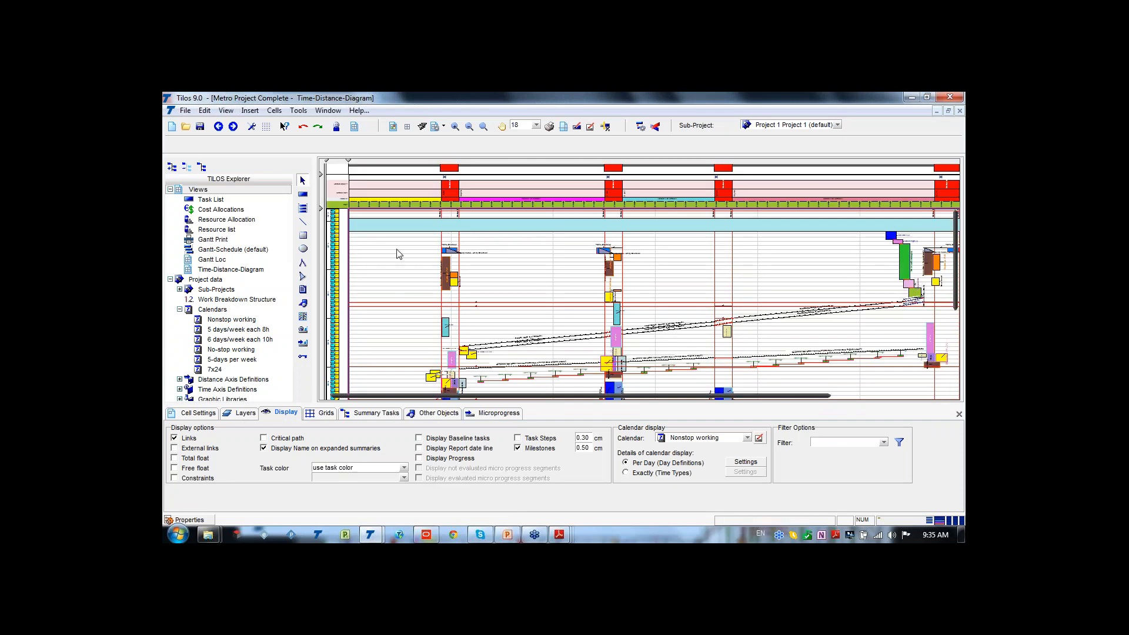
pyautogui.click(300, 111)
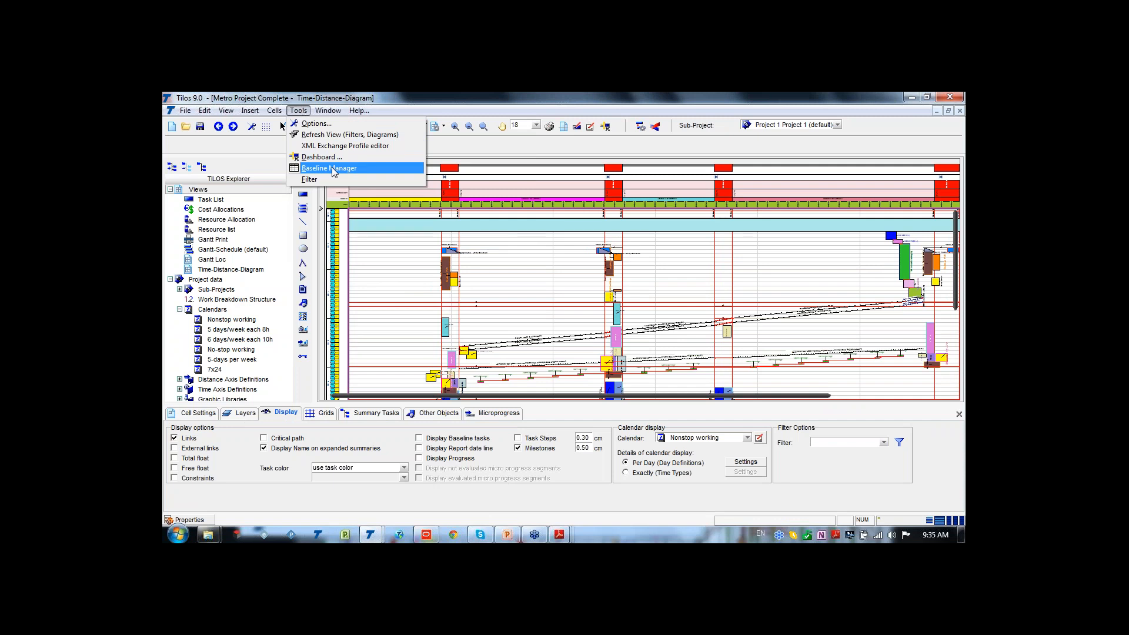
pyautogui.click(330, 169)
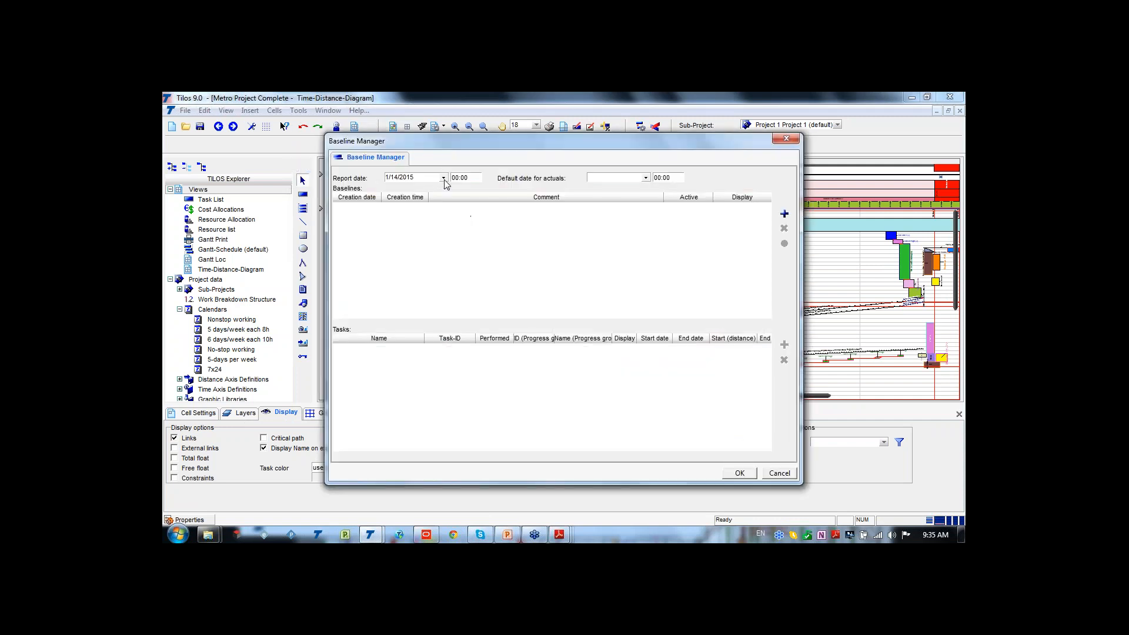
pyautogui.click(444, 178)
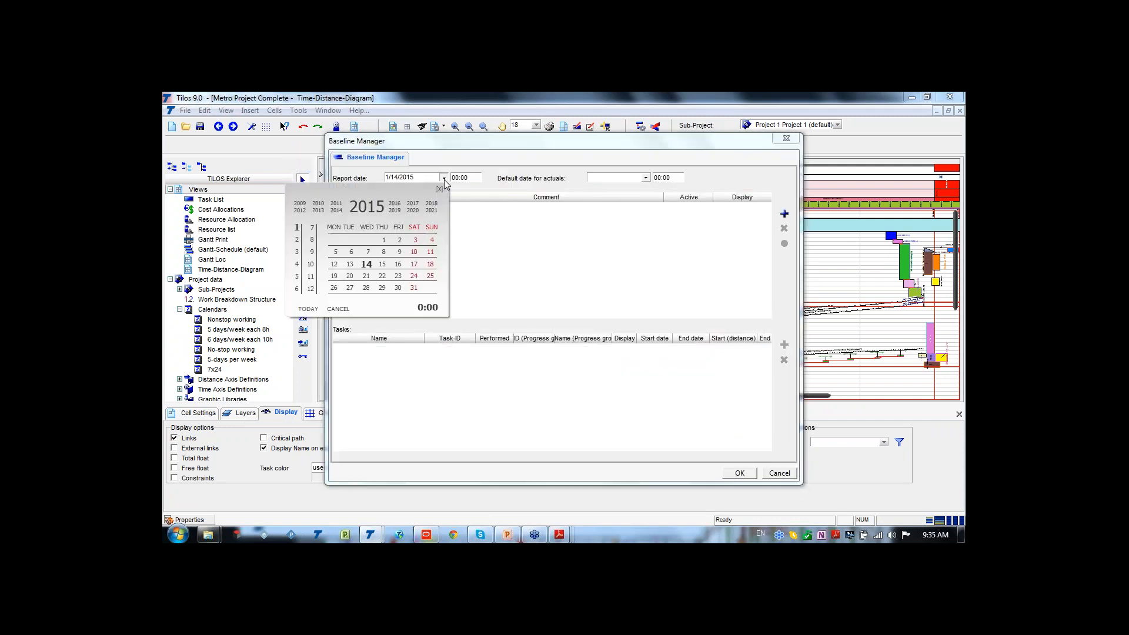
pyautogui.click(788, 141)
pyautogui.click(787, 140)
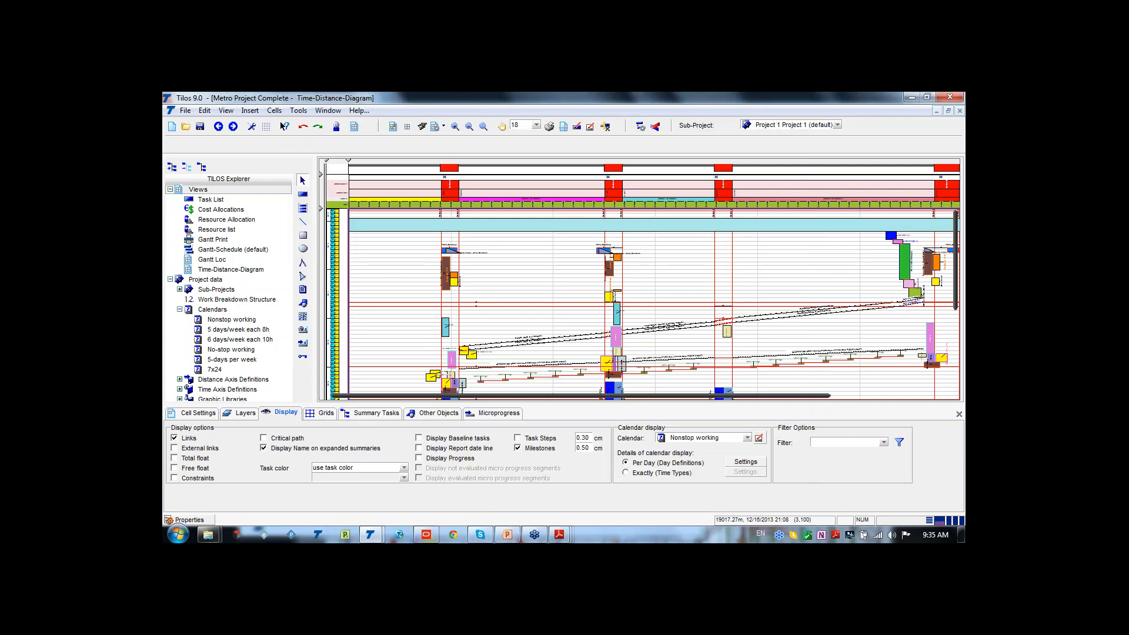
# - Set the report date in the Baseline Manager to 12/31/2014
pyautogui.scroll(5, 392, 272)
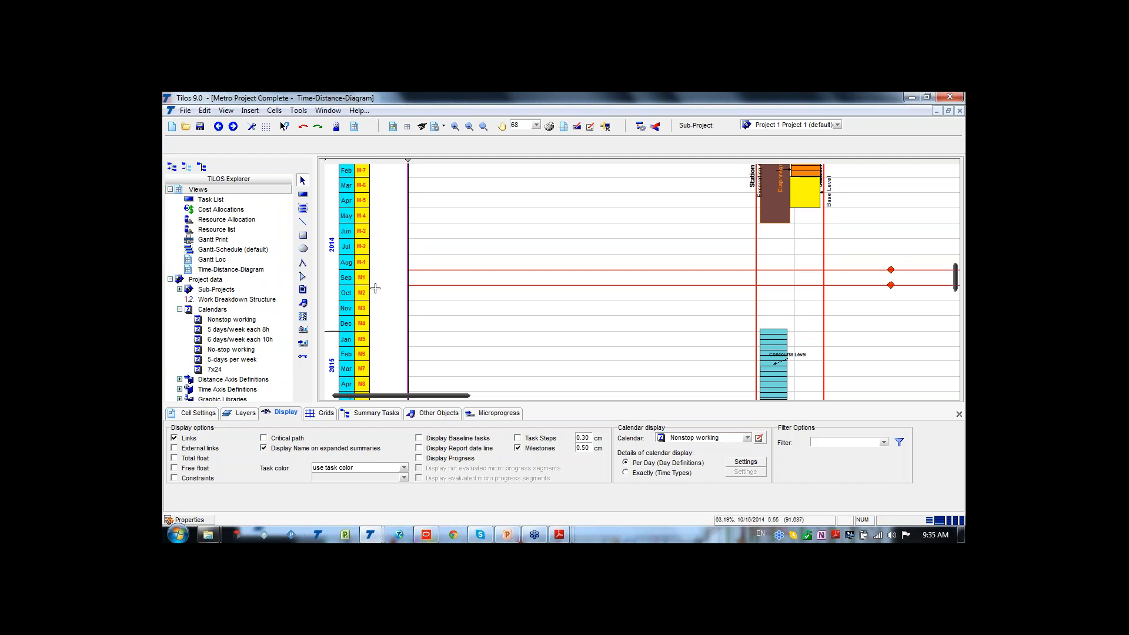
pyautogui.click(299, 110)
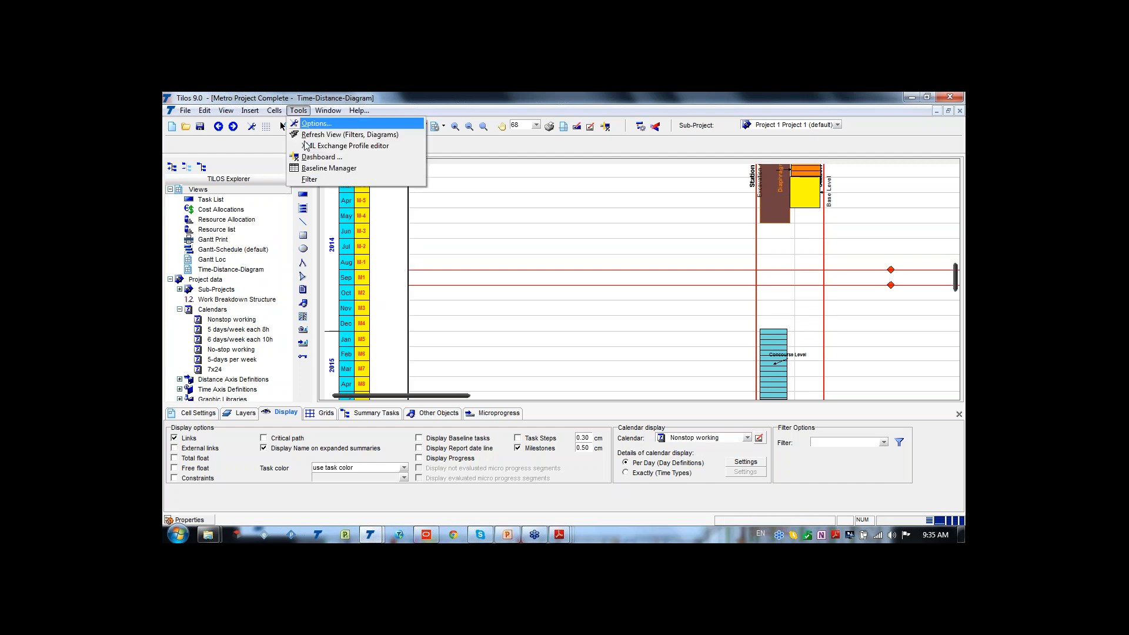
pyautogui.click(320, 168)
pyautogui.click(444, 178)
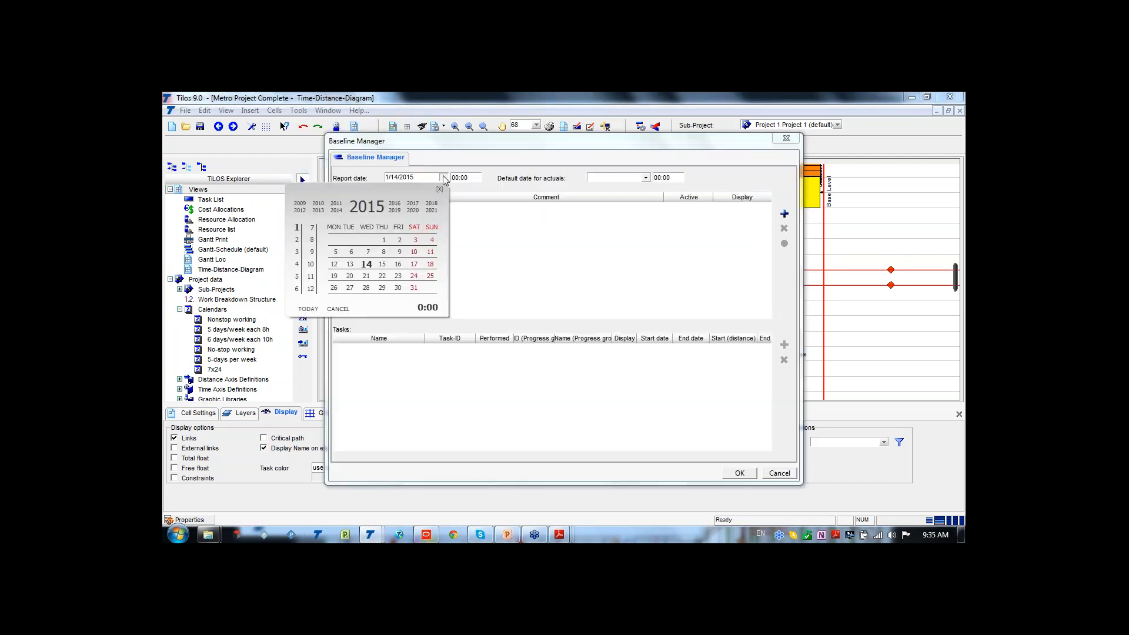
pyautogui.click(339, 211)
pyautogui.click(310, 288)
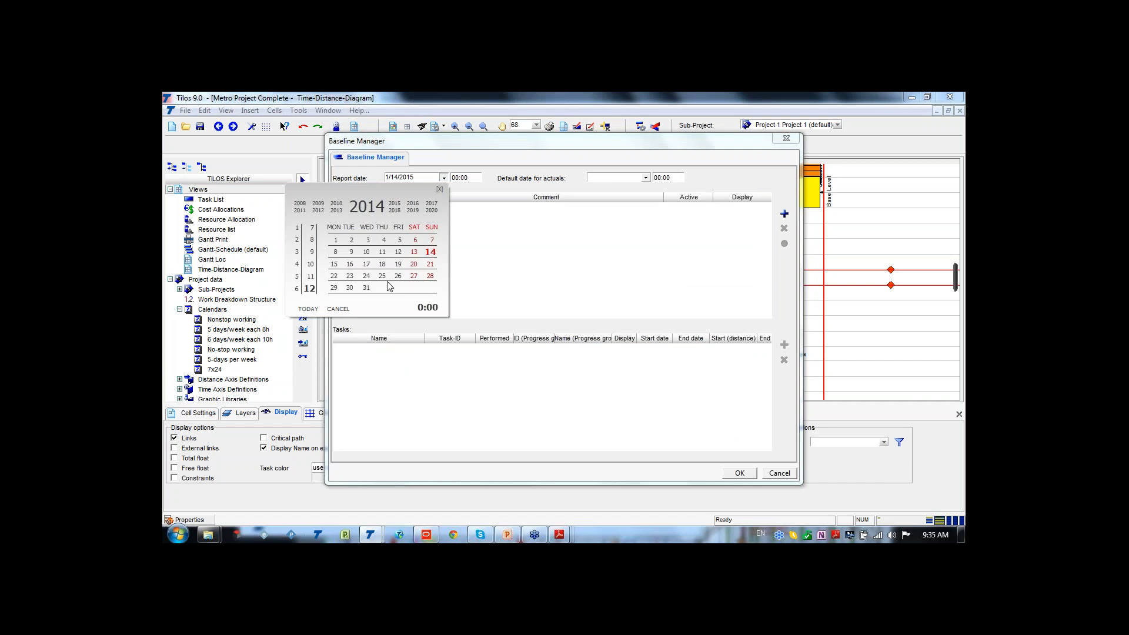
pyautogui.click(366, 288)
# - Add a baseline with the comment BL1, review its task list and accept the Baseline Manager settings
pyautogui.click(785, 214)
pyautogui.write('BL1')
pyautogui.click(564, 333)
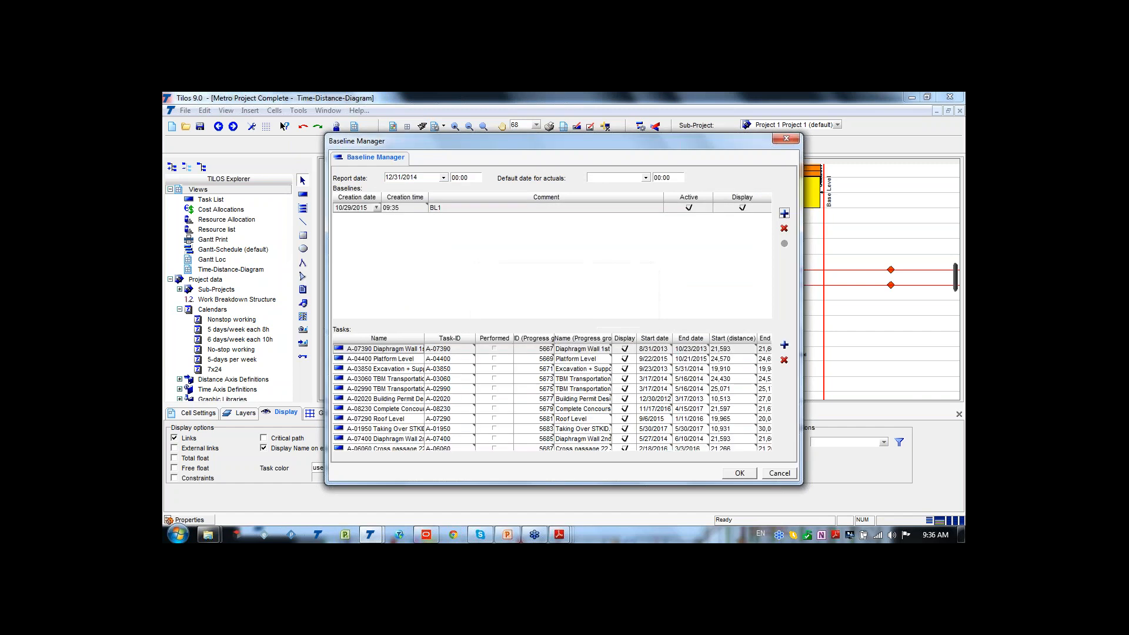
pyautogui.scroll(-6, 395, 374)
pyautogui.scroll(-15, 395, 374)
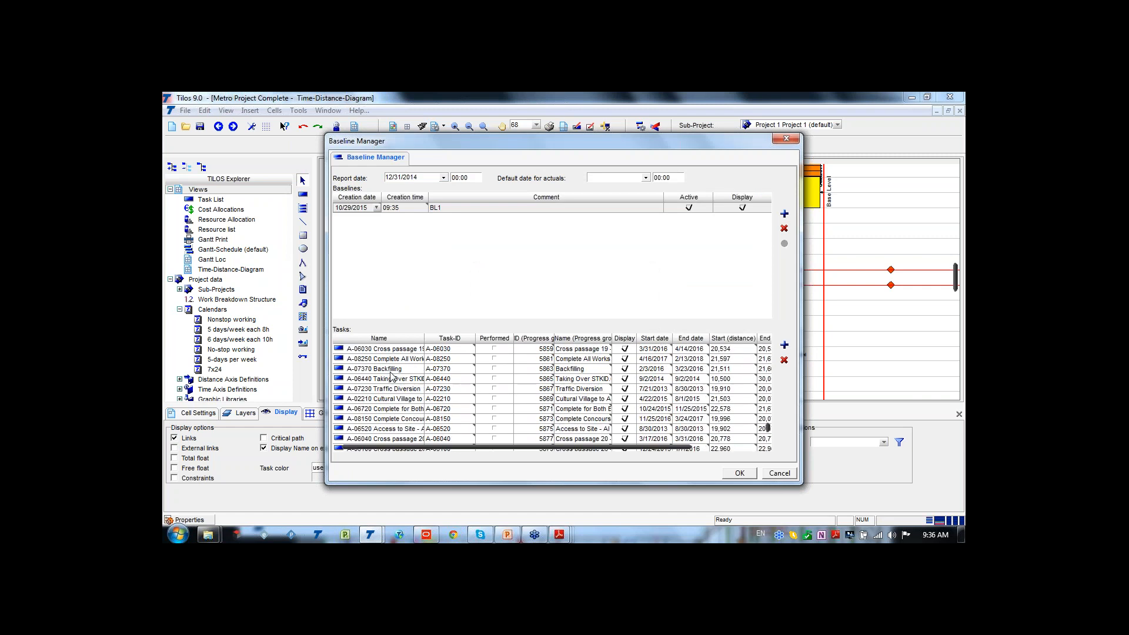
pyautogui.scroll(20, 394, 371)
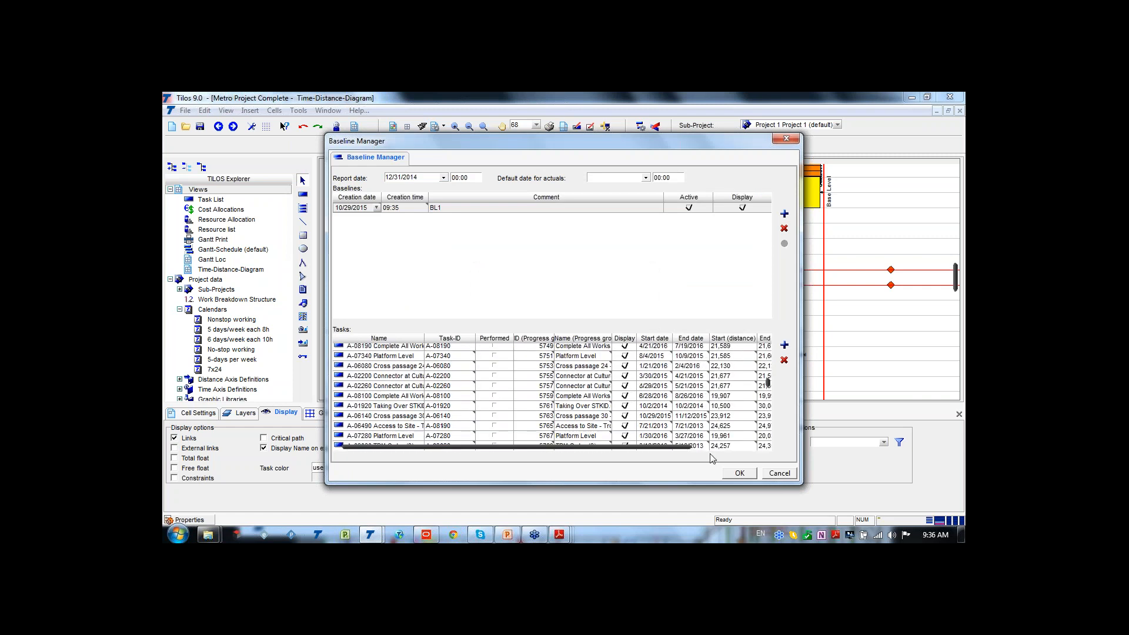
pyautogui.click(738, 474)
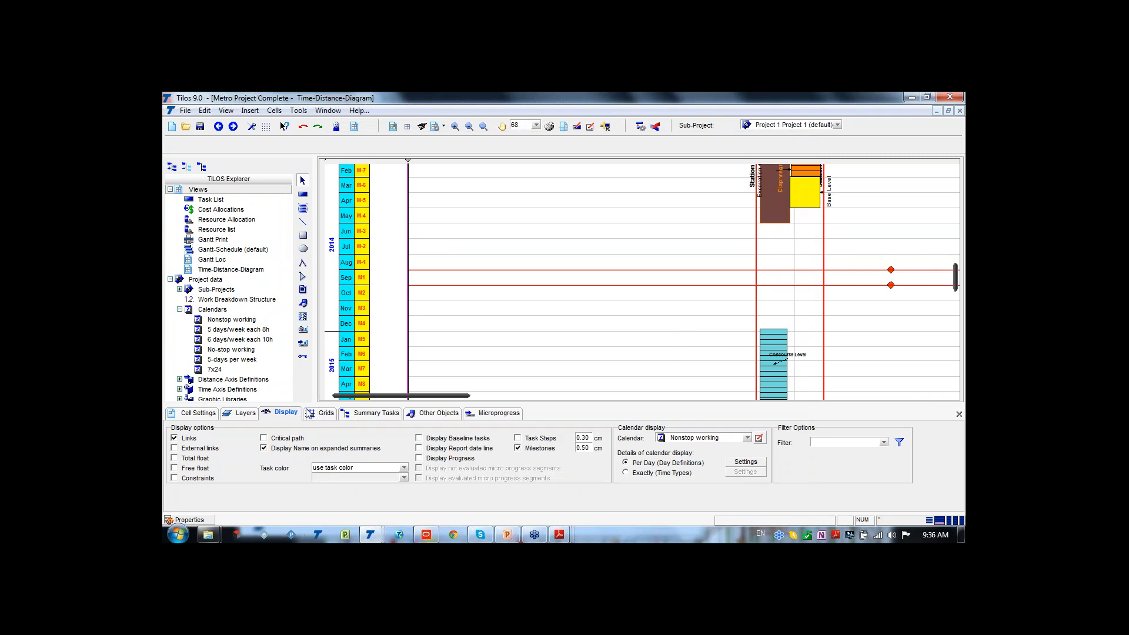
# - Display the baseline tasks and the report date line in the time-distance diagram
pyautogui.click(419, 439)
pyautogui.click(420, 448)
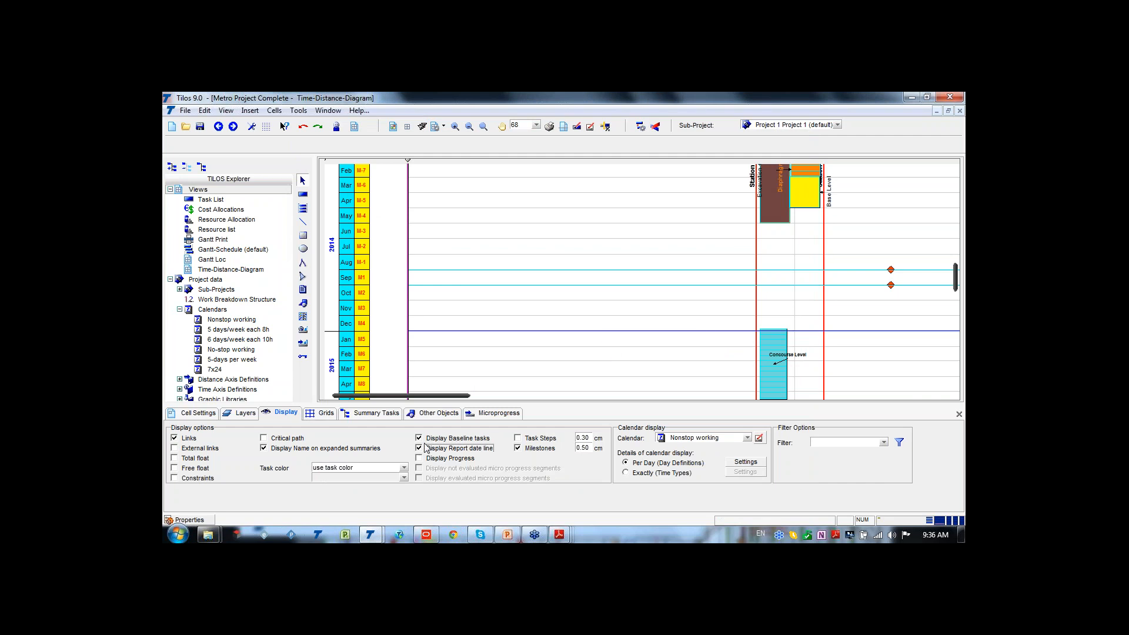
pyautogui.scroll(-2, 593, 350)
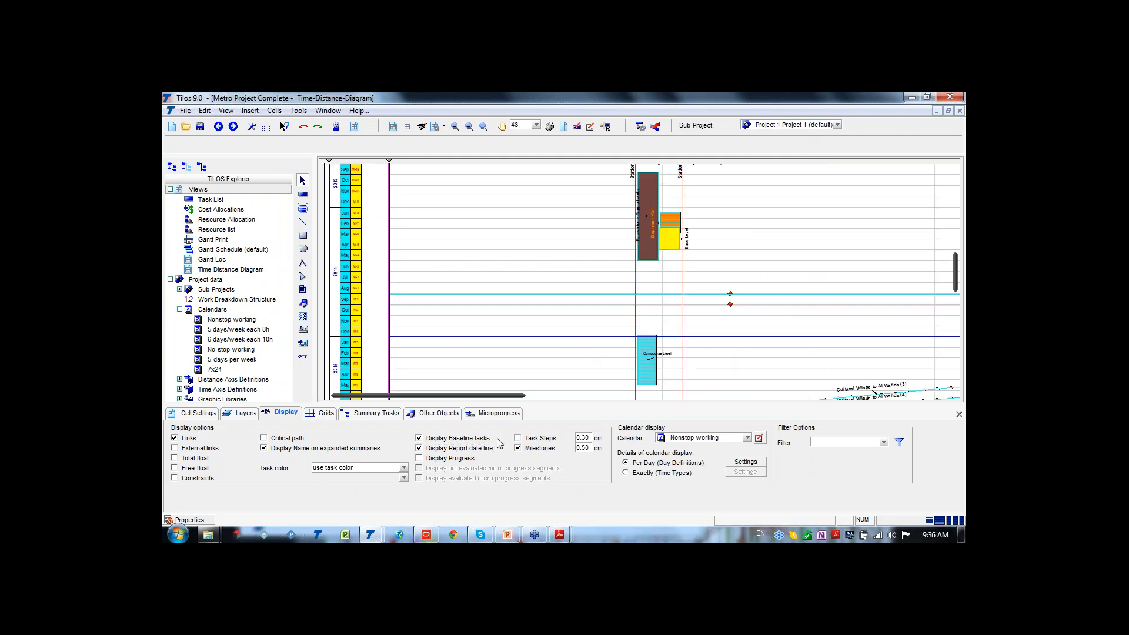
pyautogui.click(420, 448)
pyautogui.click(420, 449)
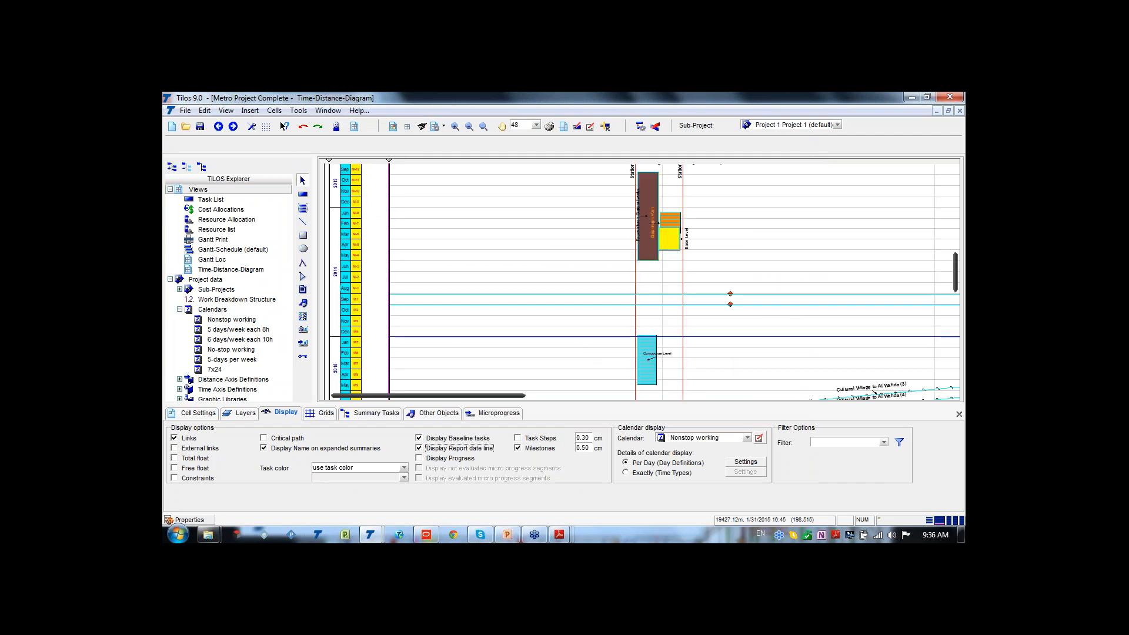
# - Move the Al Wahda Excavation + Support works task out of the station to start at about 19,800 m, exposing its baseline outline
pyautogui.scroll(3, 826, 280)
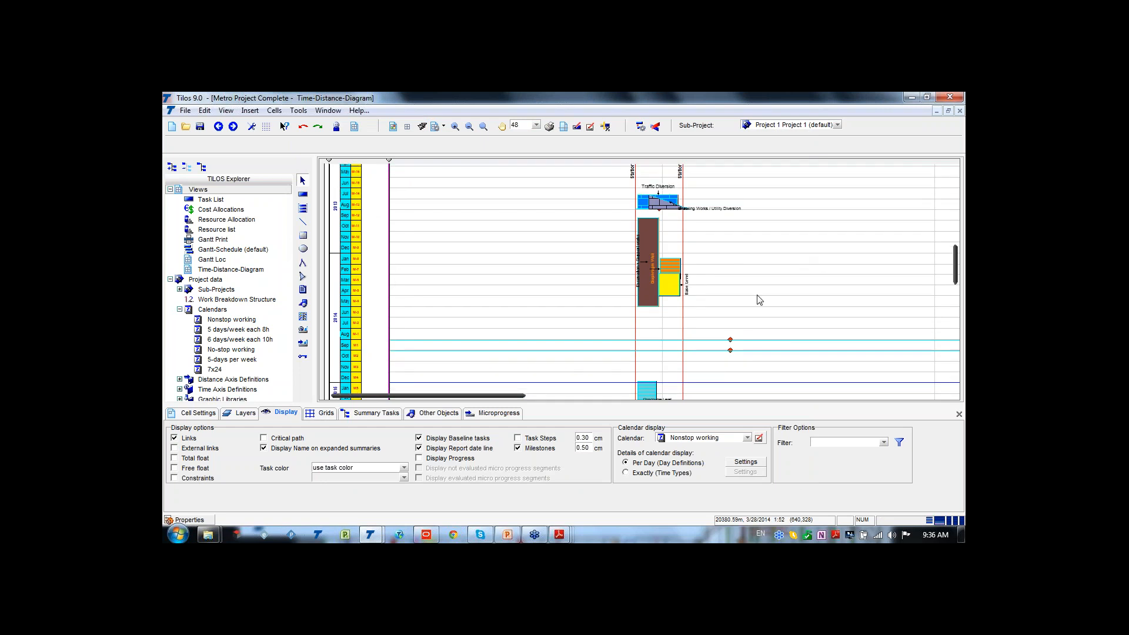
pyautogui.scroll(1, 752, 263)
pyautogui.scroll(1, 761, 247)
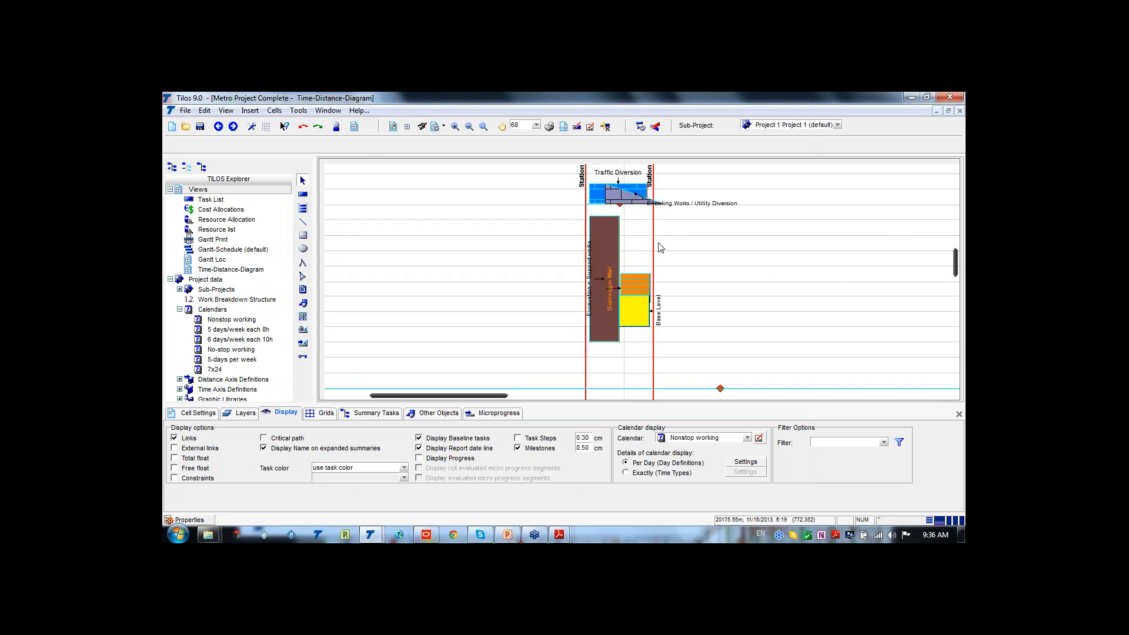
pyautogui.click(605, 283)
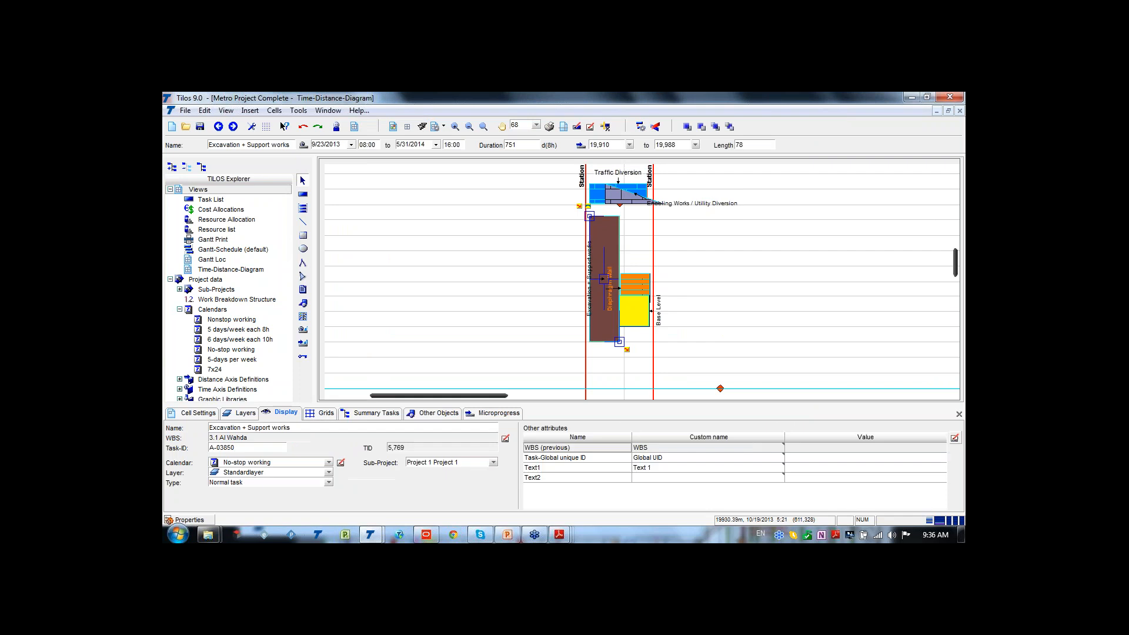
pyautogui.moveTo(604, 282); pyautogui.dragTo(556, 282)
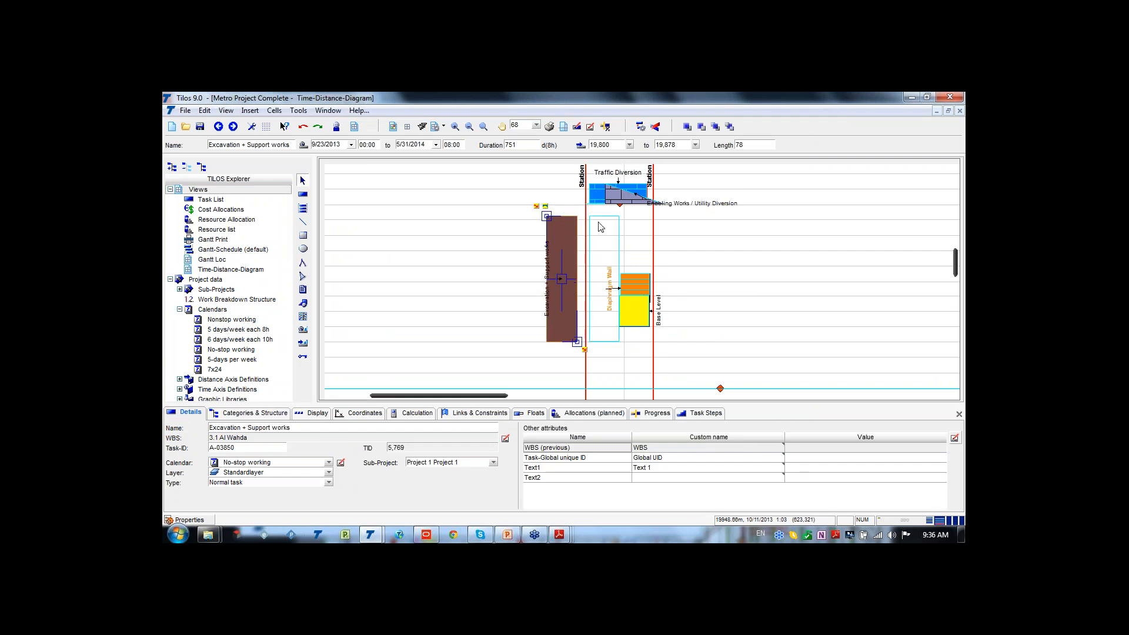
pyautogui.scroll(2, 587, 220)
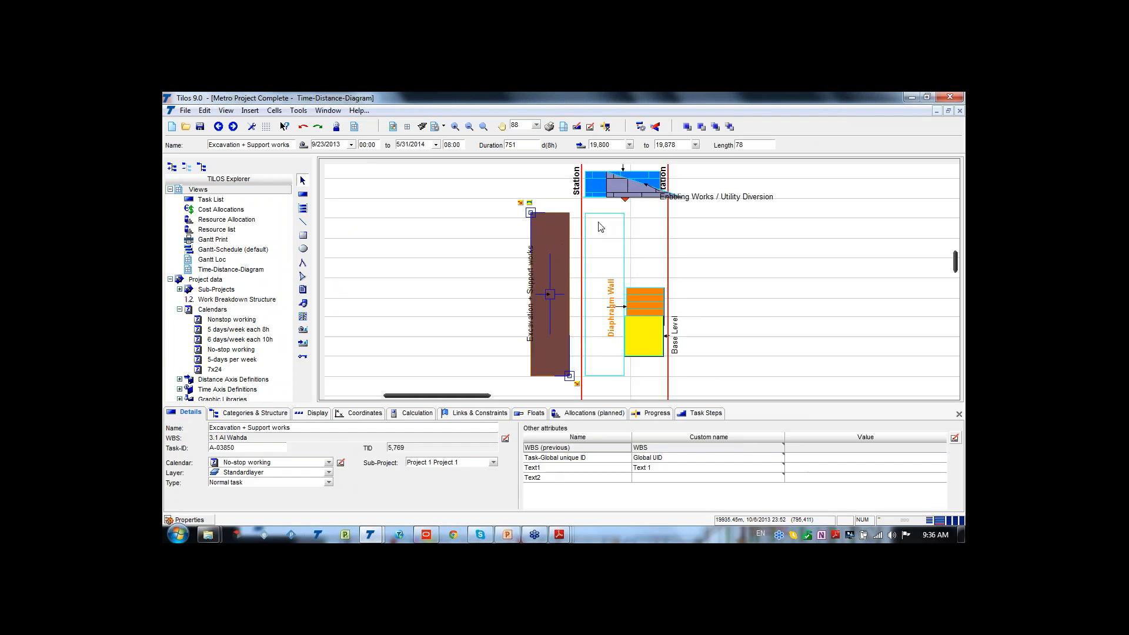
# - Open the project options and find the baseline display settings
pyautogui.click(328, 111)
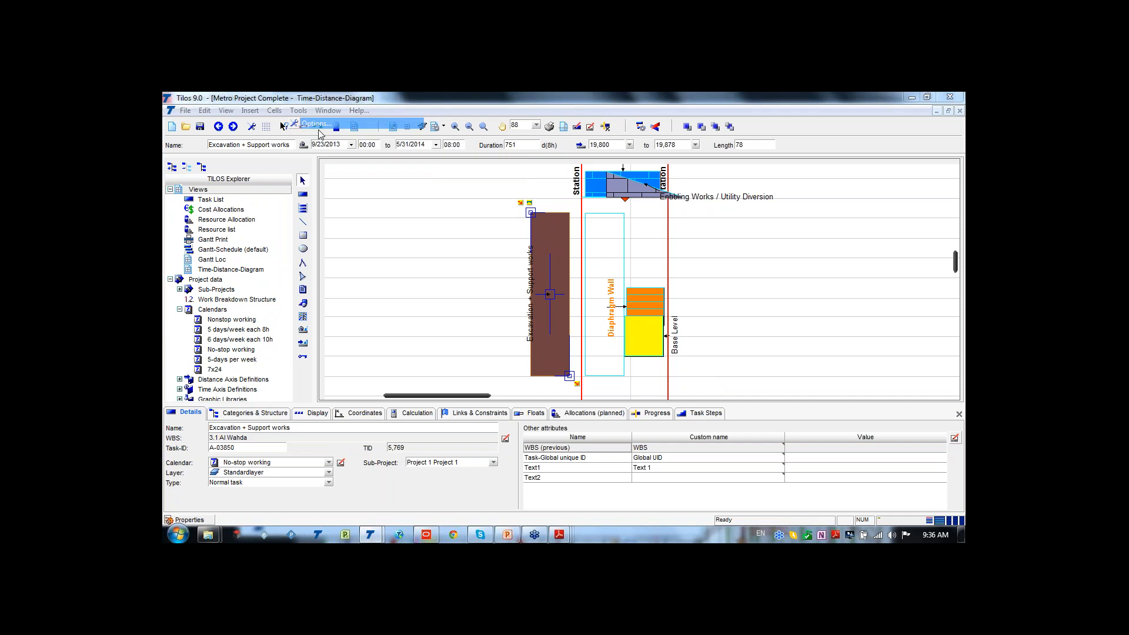
pyautogui.click(318, 123)
pyautogui.click(494, 160)
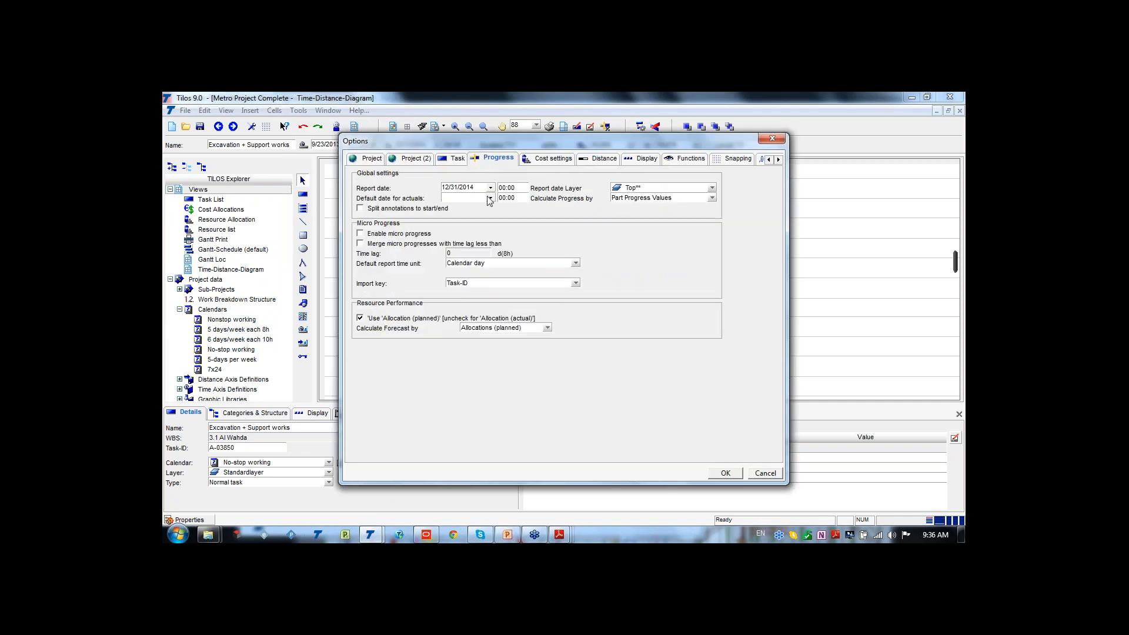
pyautogui.click(439, 160)
pyautogui.click(425, 160)
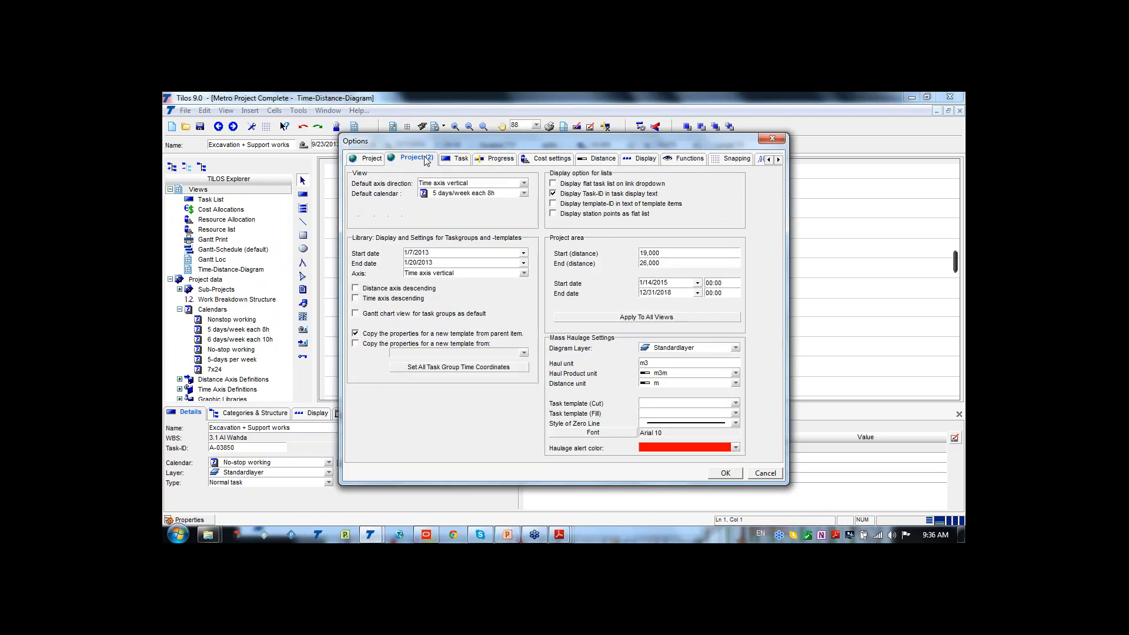
pyautogui.click(531, 161)
pyautogui.click(372, 160)
pyautogui.click(454, 160)
pyautogui.click(546, 159)
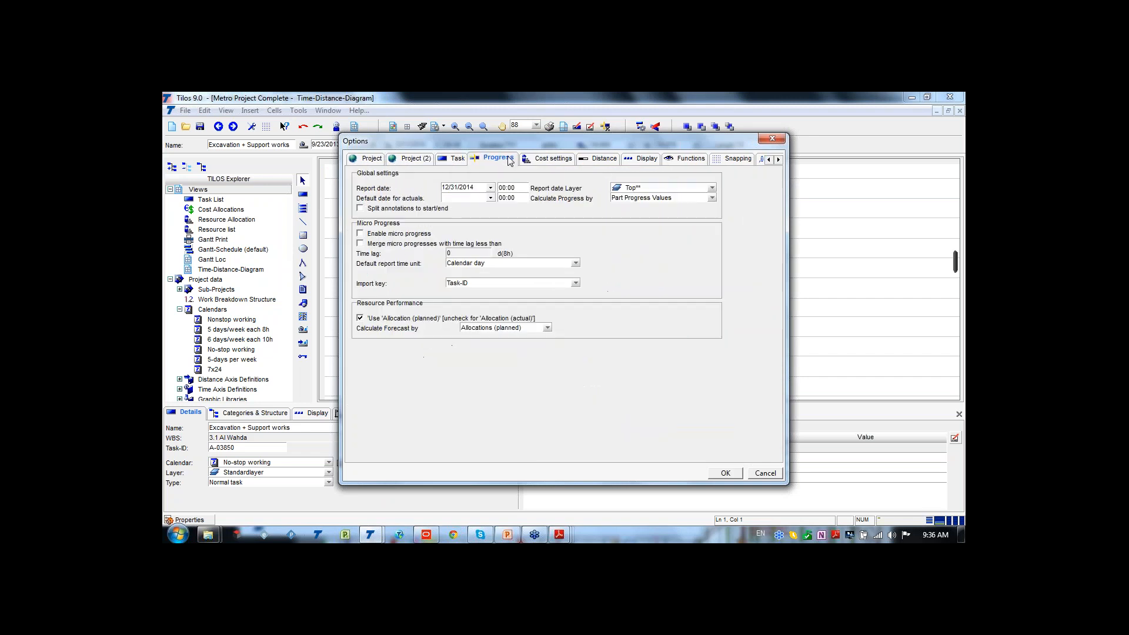
pyautogui.click(591, 162)
pyautogui.click(647, 160)
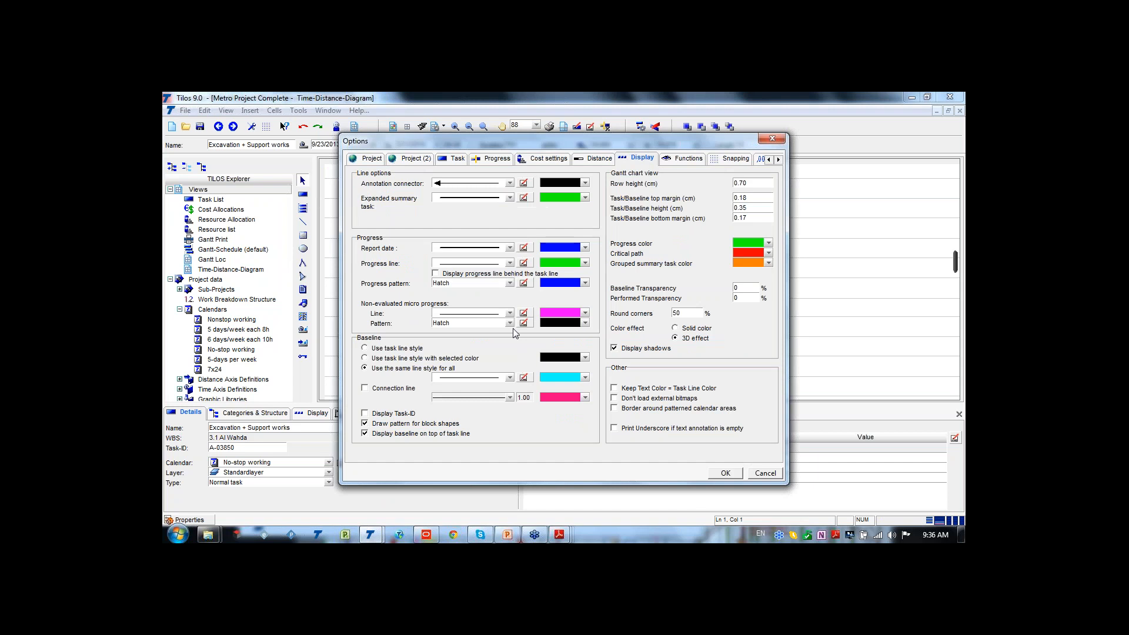
# - Change the common baseline line style to a patterned line, colour it red and apply the options
pyautogui.click(509, 377)
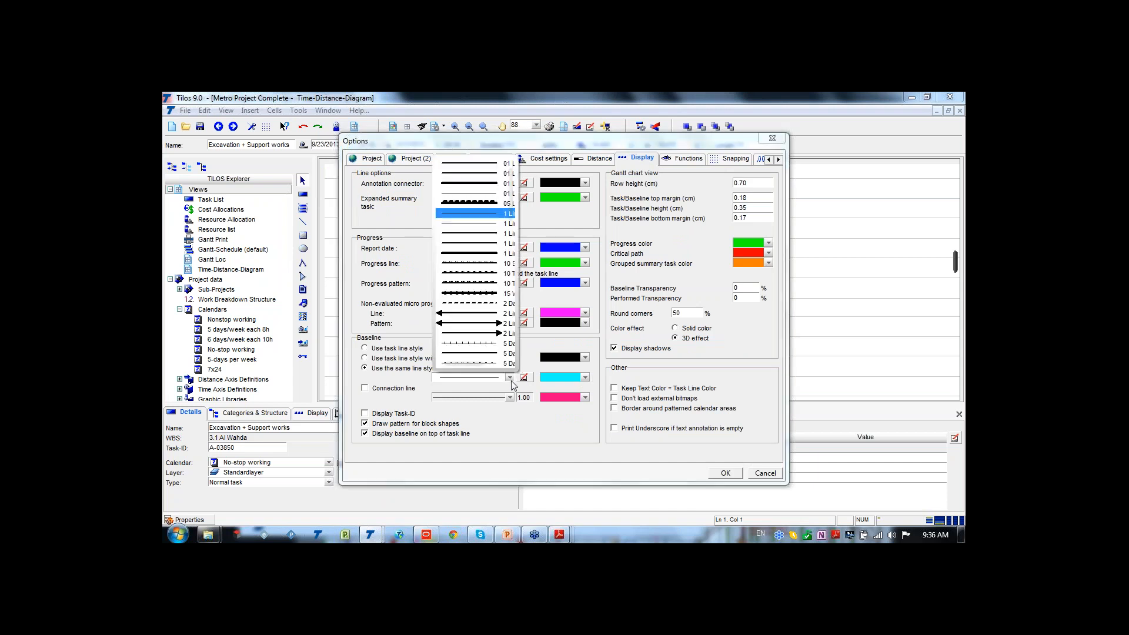
pyautogui.click(480, 305)
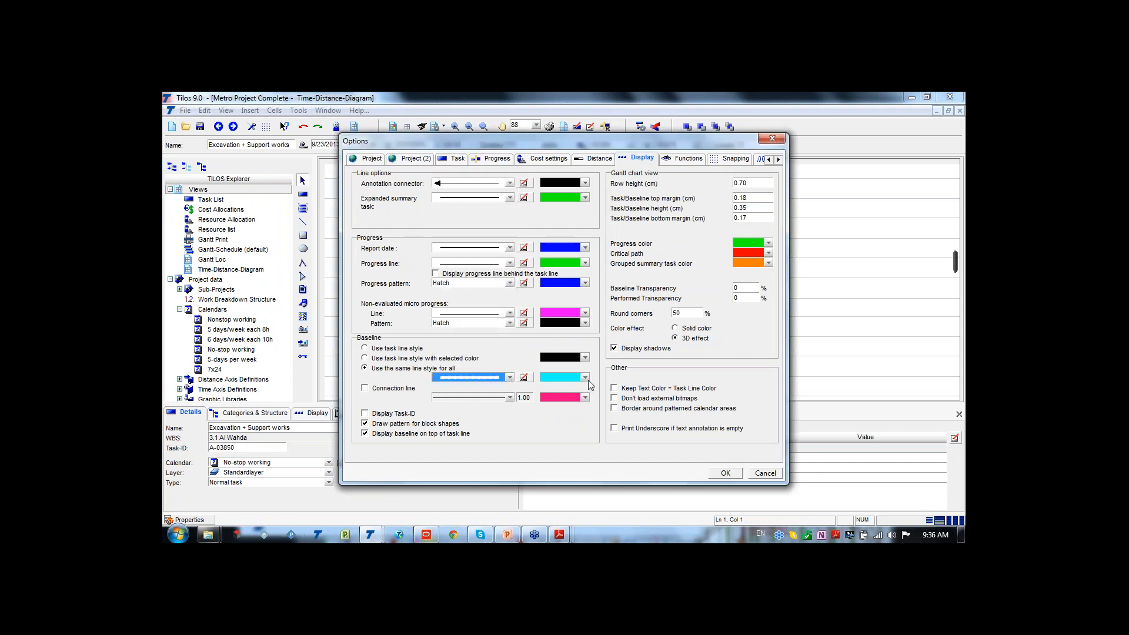
pyautogui.click(585, 378)
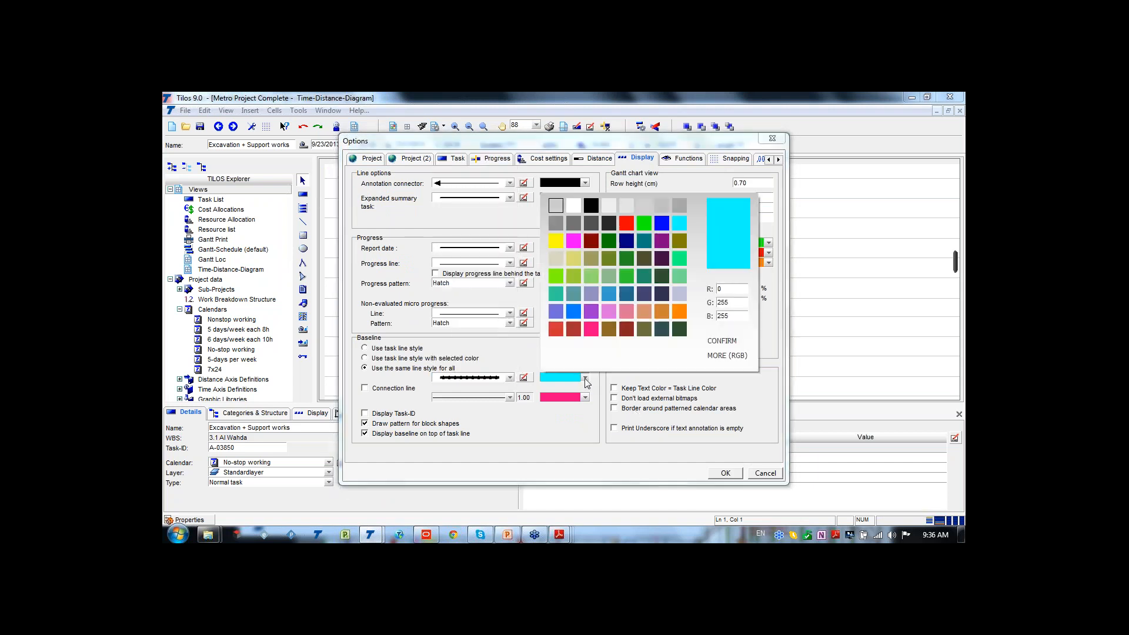
pyautogui.click(643, 224)
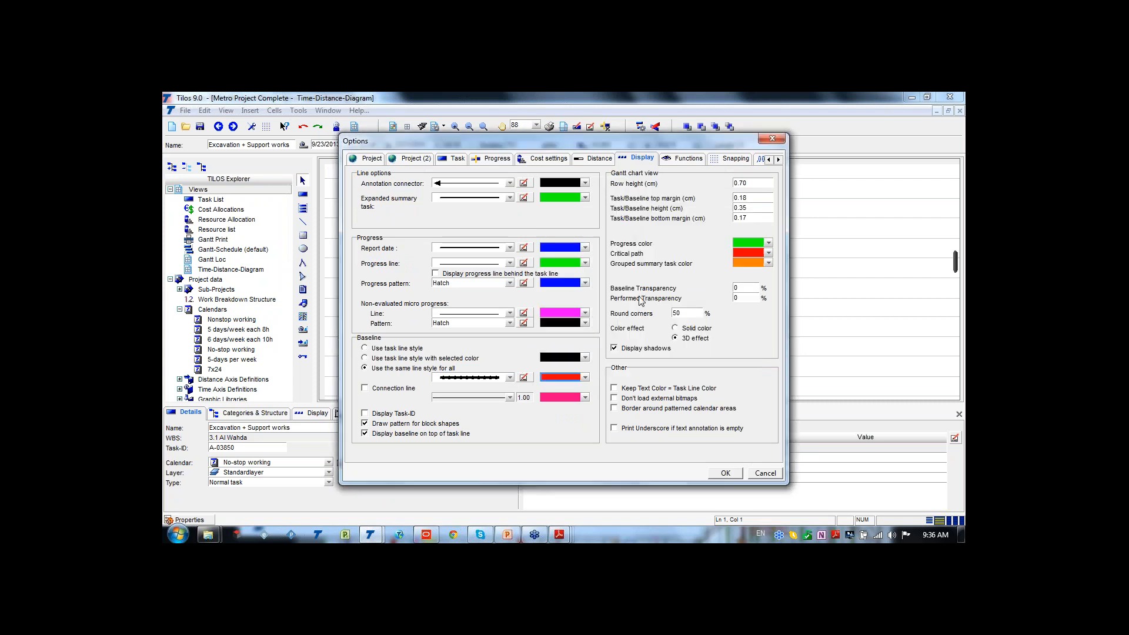
pyautogui.click(725, 473)
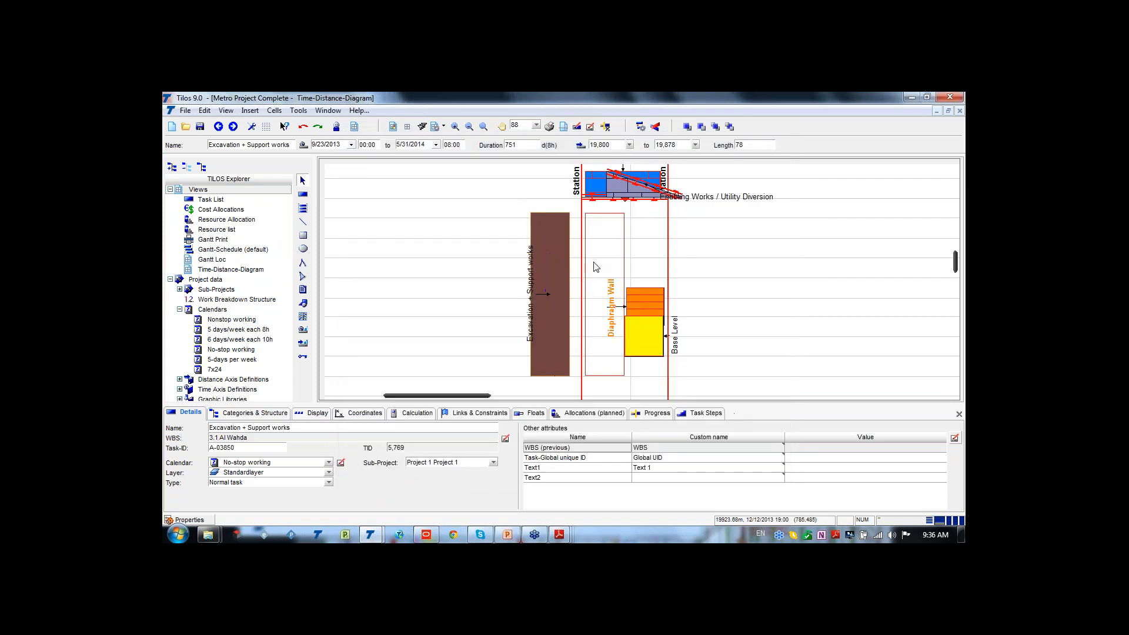
# - Shift the Al Wahda Excavation + Support works task to 19,850 m, and the Diaphragm Wall and Base Level tasks to 20,000 m
pyautogui.click(465, 277)
pyautogui.scroll(1, 466, 277)
pyautogui.click(180, 440)
pyautogui.scroll(-2, 721, 312)
pyautogui.scroll(1, 615, 306)
pyautogui.moveTo(552, 292); pyautogui.dragTo(583, 291)
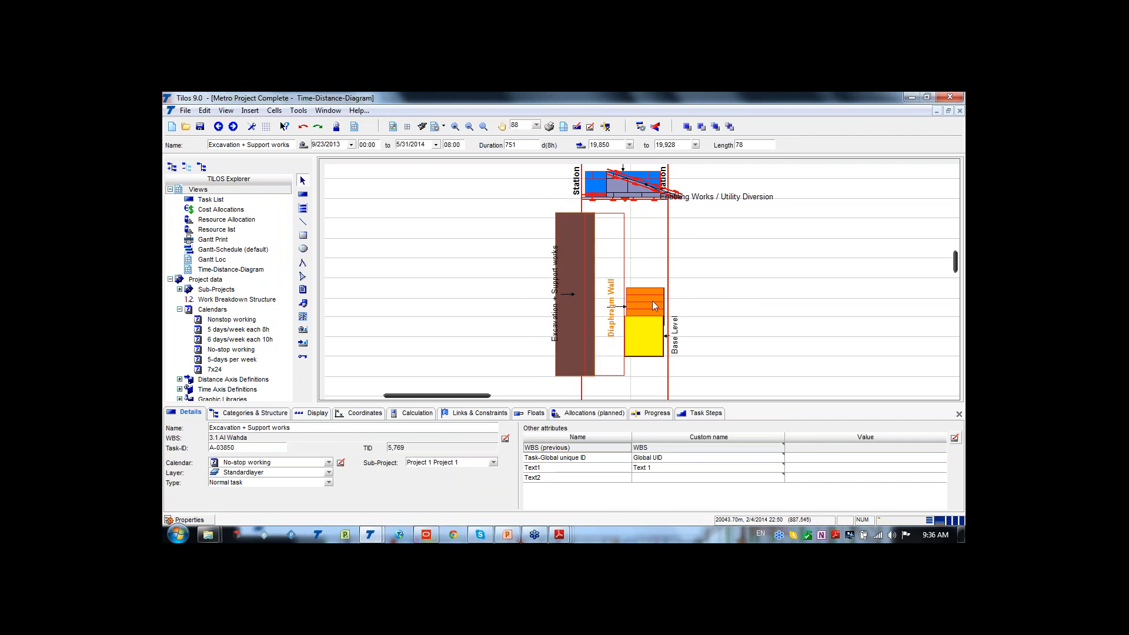
pyautogui.moveTo(654, 304); pyautogui.dragTo(652, 261)
pyautogui.moveTo(644, 328); pyautogui.dragTo(643, 366)
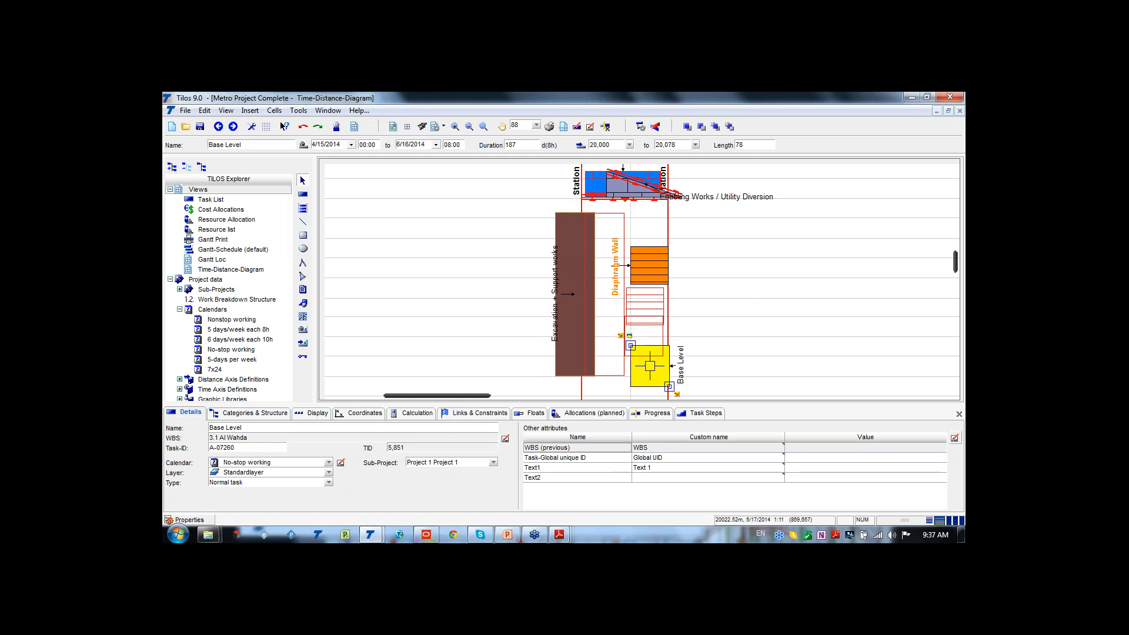
# - Move Enabling Works / Utility Diversion to start at 19,952 m on 5/19/2013 and Traffic Diversion at 19,850 m on 5/23/2013
pyautogui.scroll(-4, 723, 317)
pyautogui.scroll(-1, 710, 328)
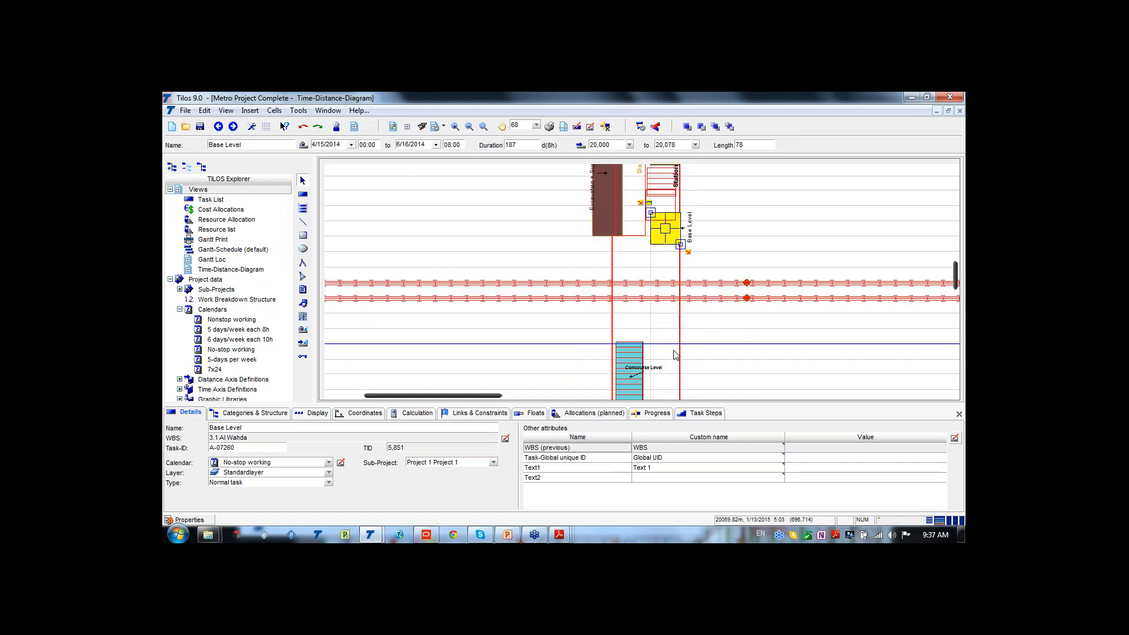
pyautogui.scroll(7, 706, 318)
pyautogui.scroll(-1, 695, 356)
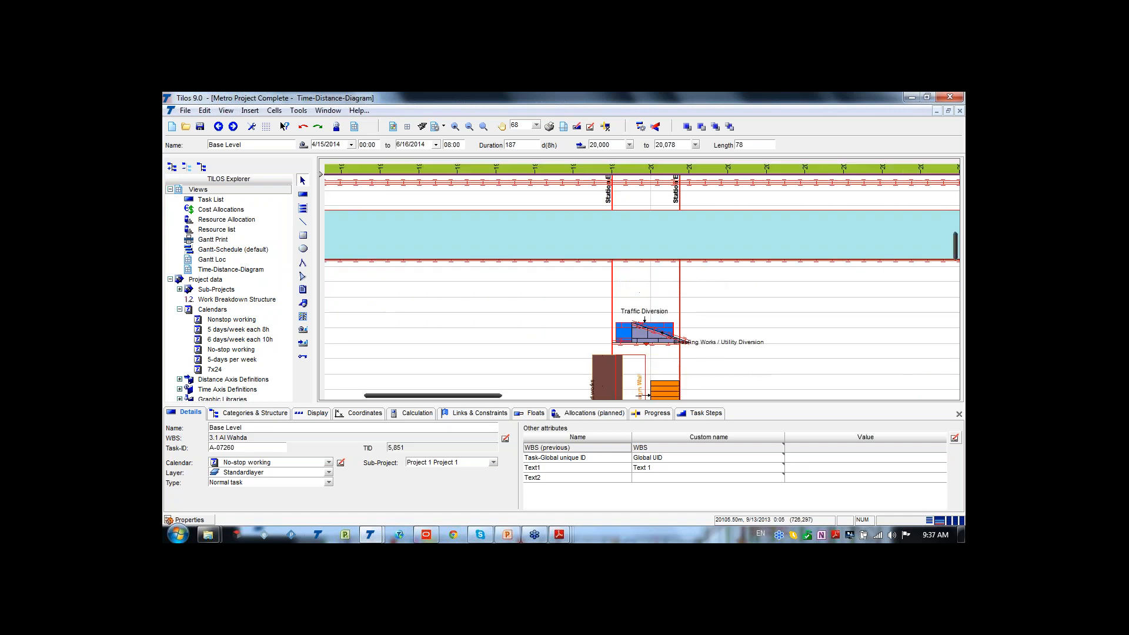
pyautogui.moveTo(654, 330); pyautogui.dragTo(677, 299)
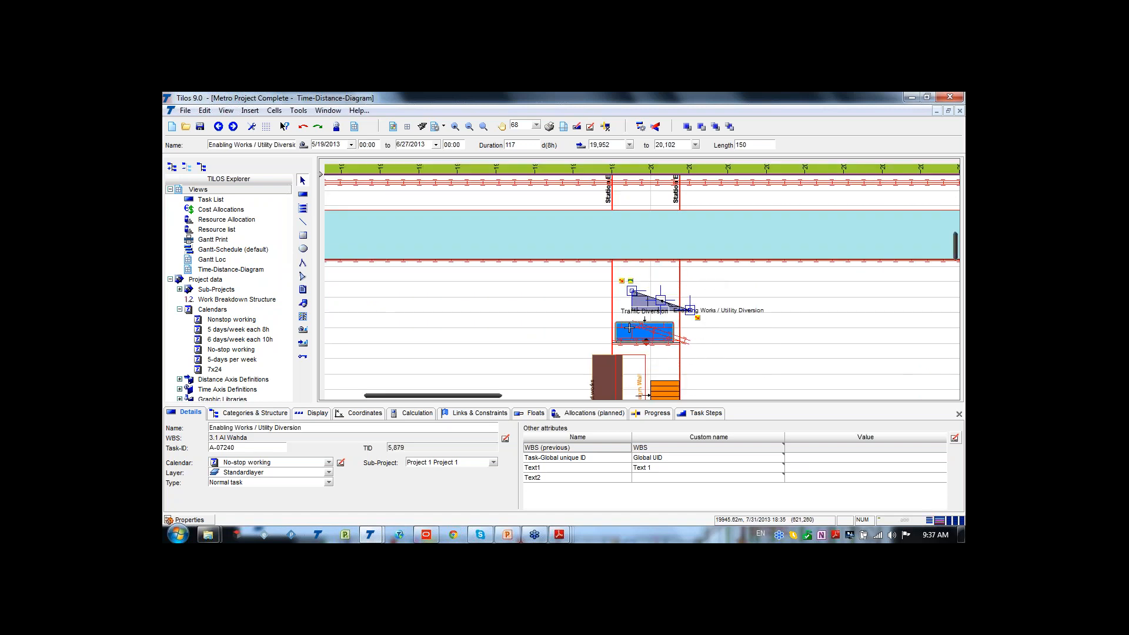
pyautogui.moveTo(618, 339); pyautogui.dragTo(596, 308)
# - Move the Diaphragm Wall task outside Al Wahda station and Excavation + Support works to start at 19,800 m on 9/26/2013
pyautogui.scroll(-2, 696, 333)
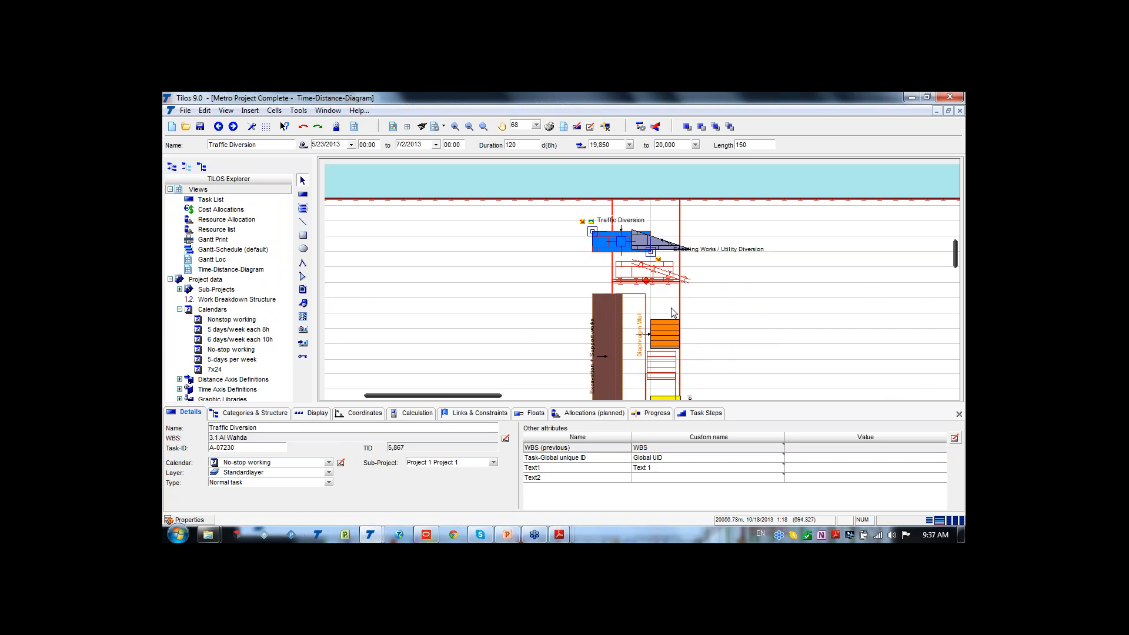
pyautogui.click(673, 334)
pyautogui.moveTo(686, 333); pyautogui.dragTo(763, 334)
pyautogui.click(607, 352)
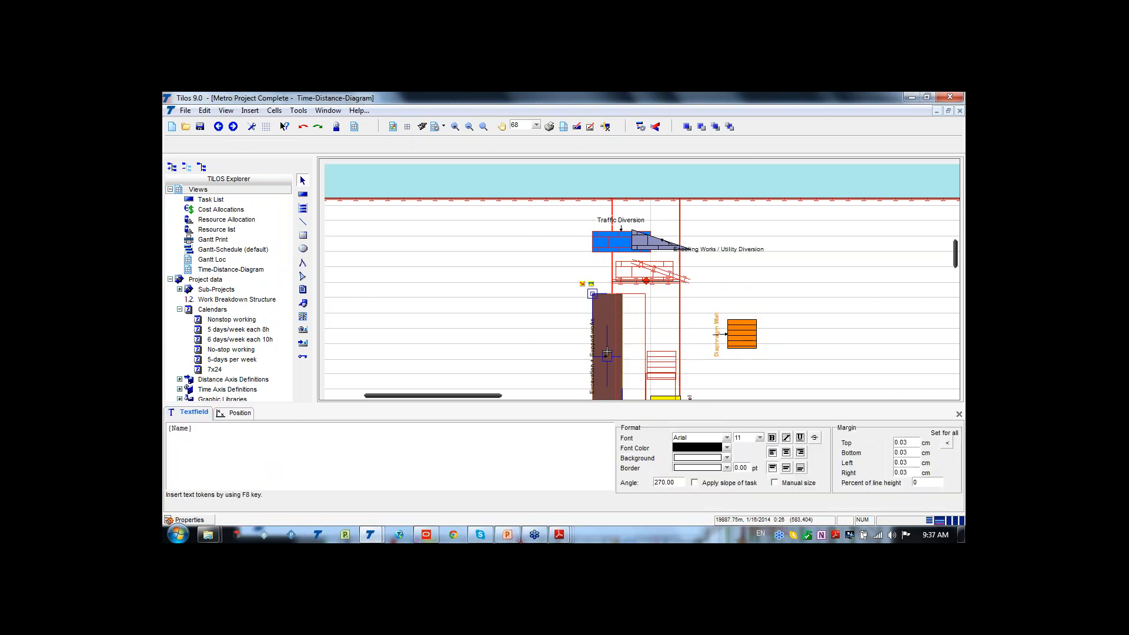
pyautogui.click(607, 352)
pyautogui.moveTo(607, 352); pyautogui.dragTo(588, 352)
pyautogui.scroll(-3, 809, 355)
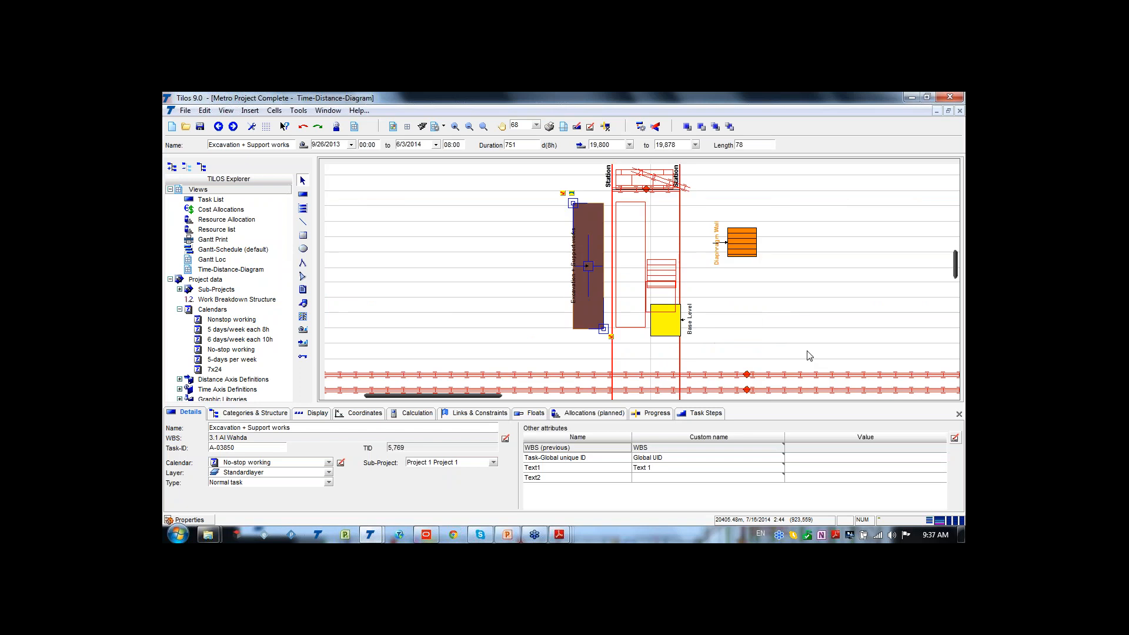
pyautogui.scroll(2, 808, 351)
pyautogui.click(642, 338)
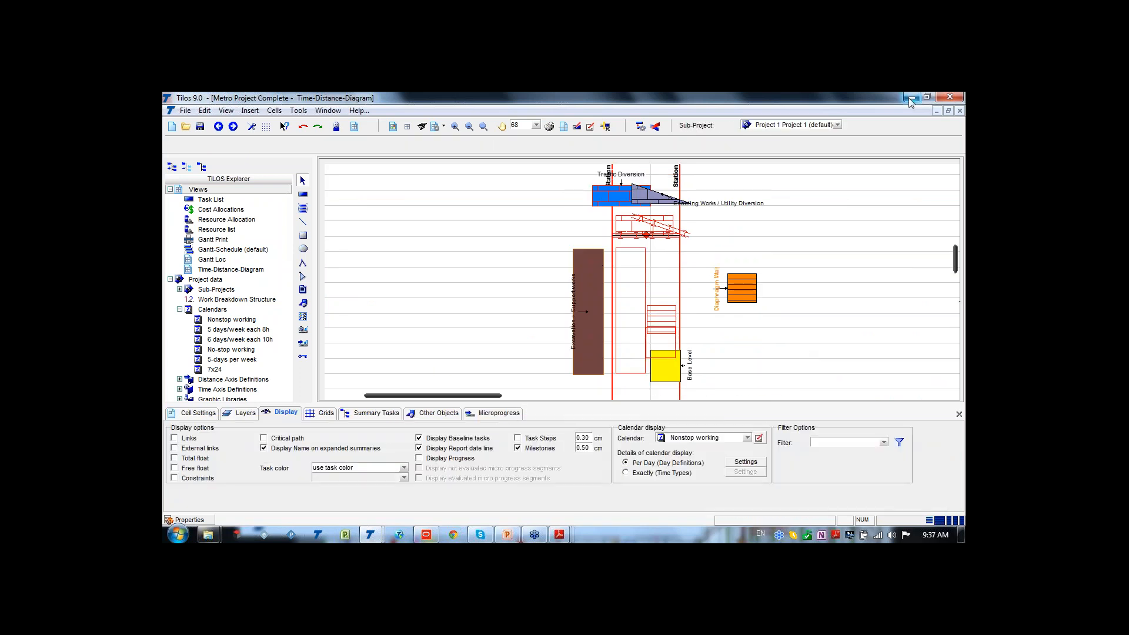
# - Examine the baseline lines against the current tunnel and station tasks along the rest of the time-distance diagram
pyautogui.scroll(-3, 940, 285)
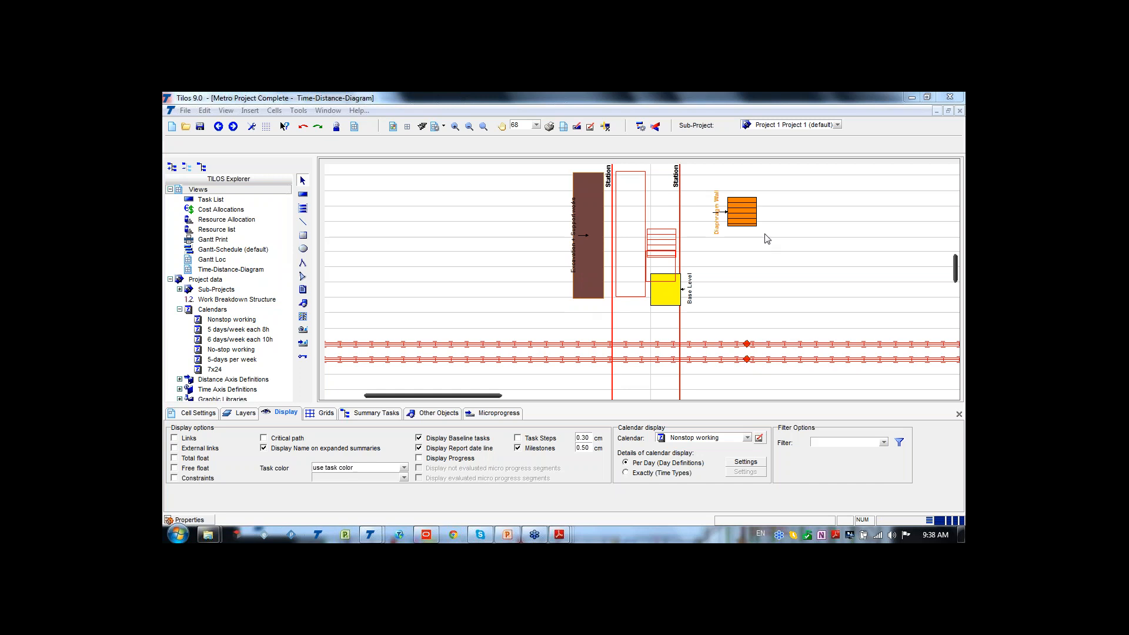
pyautogui.scroll(-5, 773, 254)
pyautogui.scroll(-5, 750, 310)
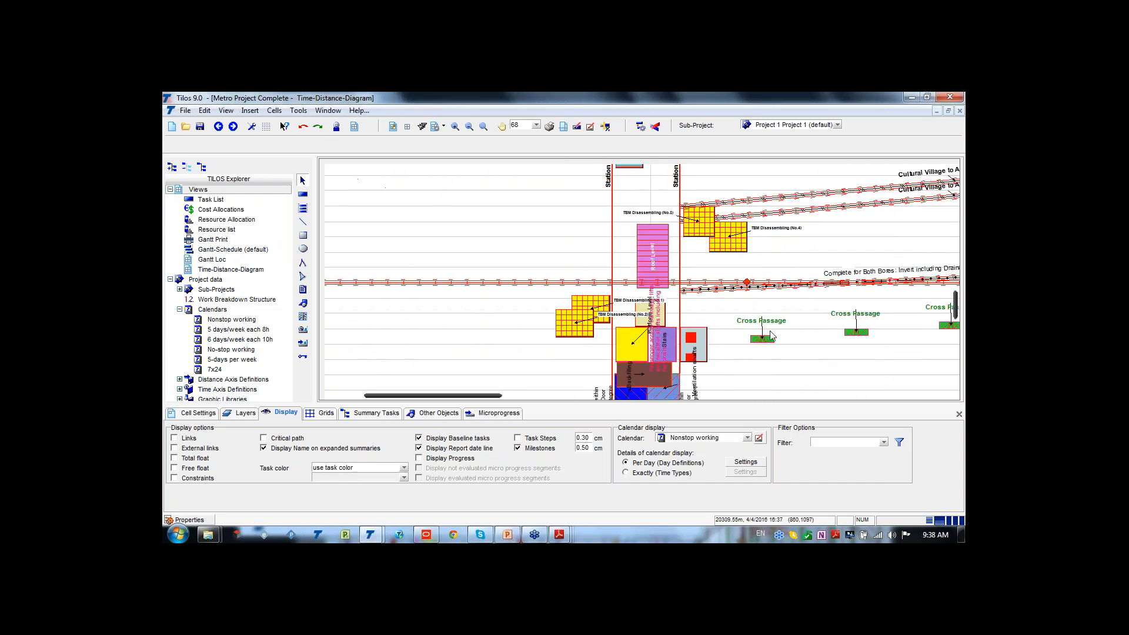
pyautogui.moveTo(491, 396); pyautogui.dragTo(629, 399)
pyautogui.scroll(-2, 640, 337)
pyautogui.scroll(-4, 726, 321)
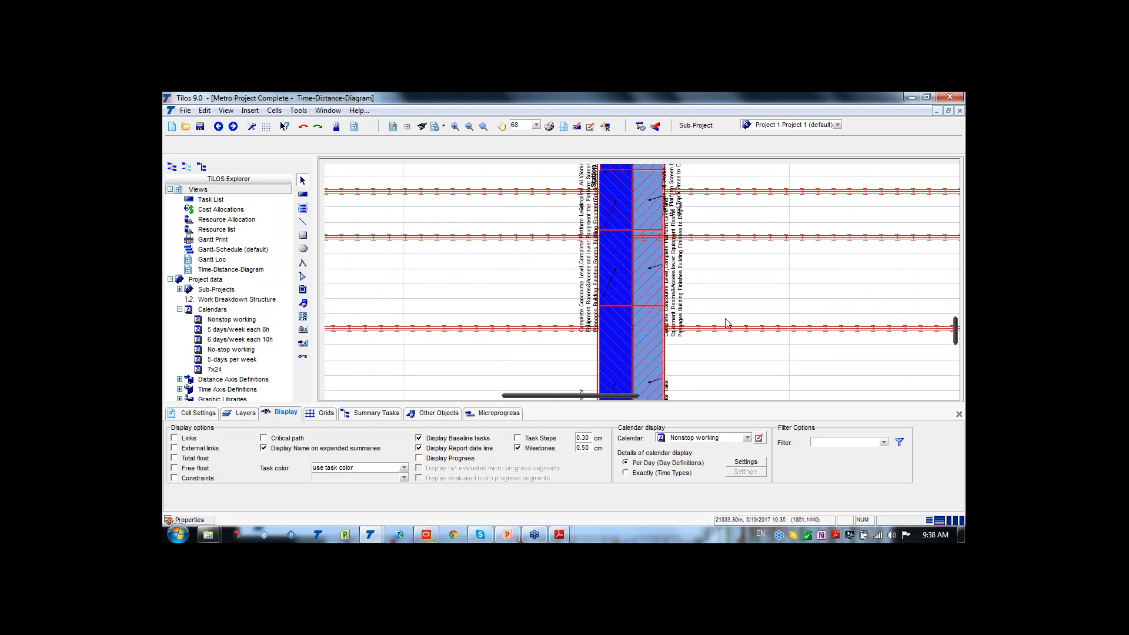
pyautogui.scroll(4, 542, 240)
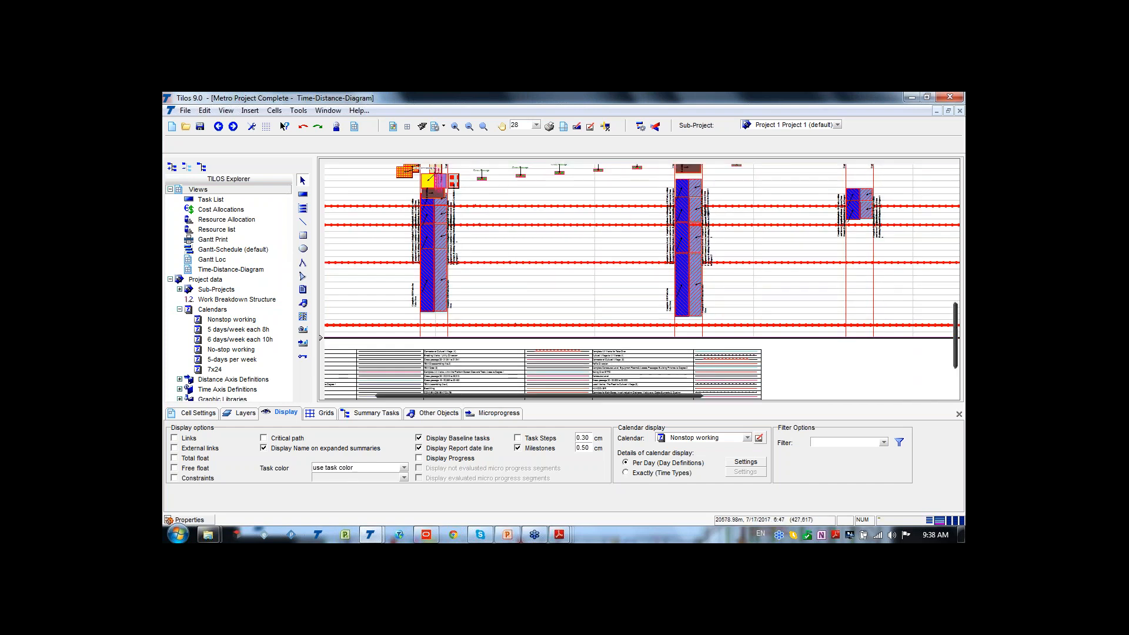
pyautogui.scroll(3, 542, 240)
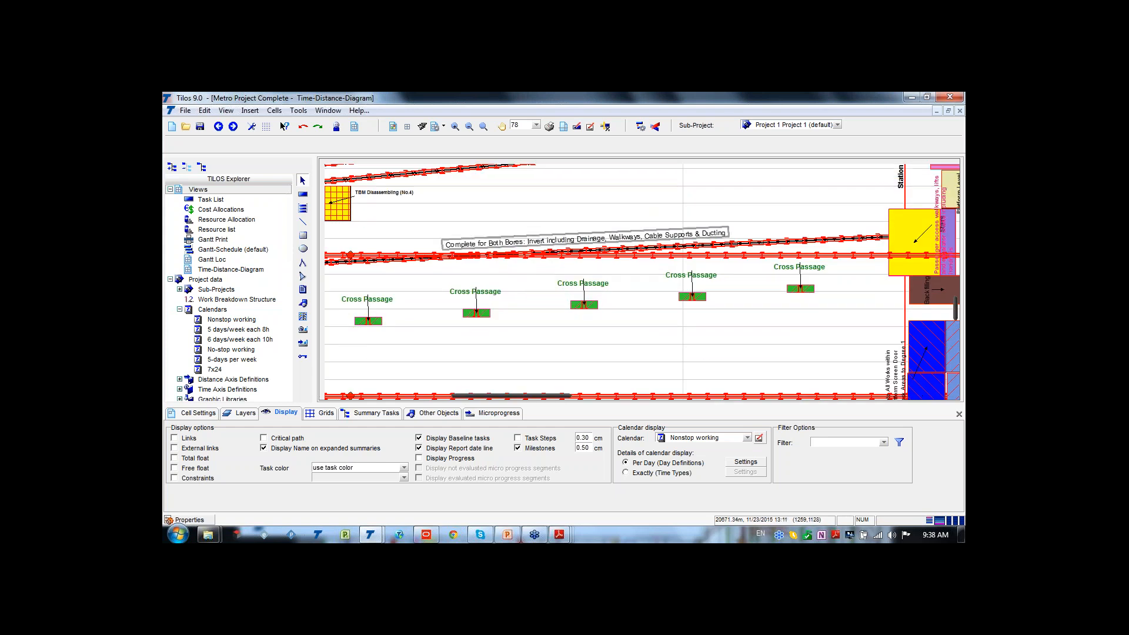
# - Delete the stored baseline in the Baseline Manager and accept the change
pyautogui.click(298, 110)
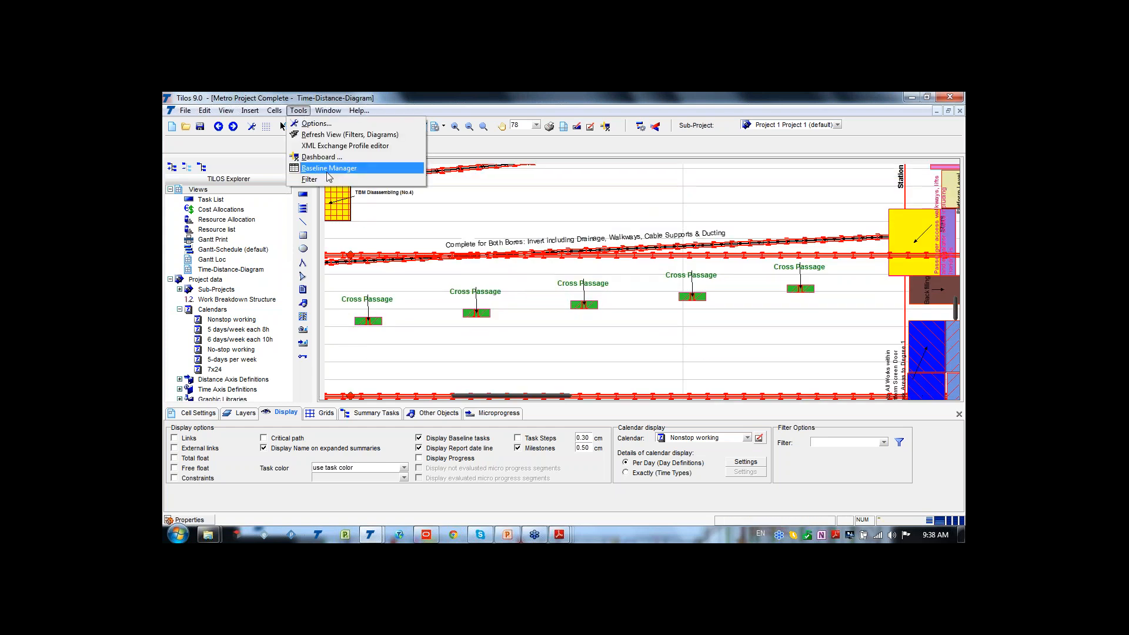
pyautogui.click(321, 157)
pyautogui.click(783, 228)
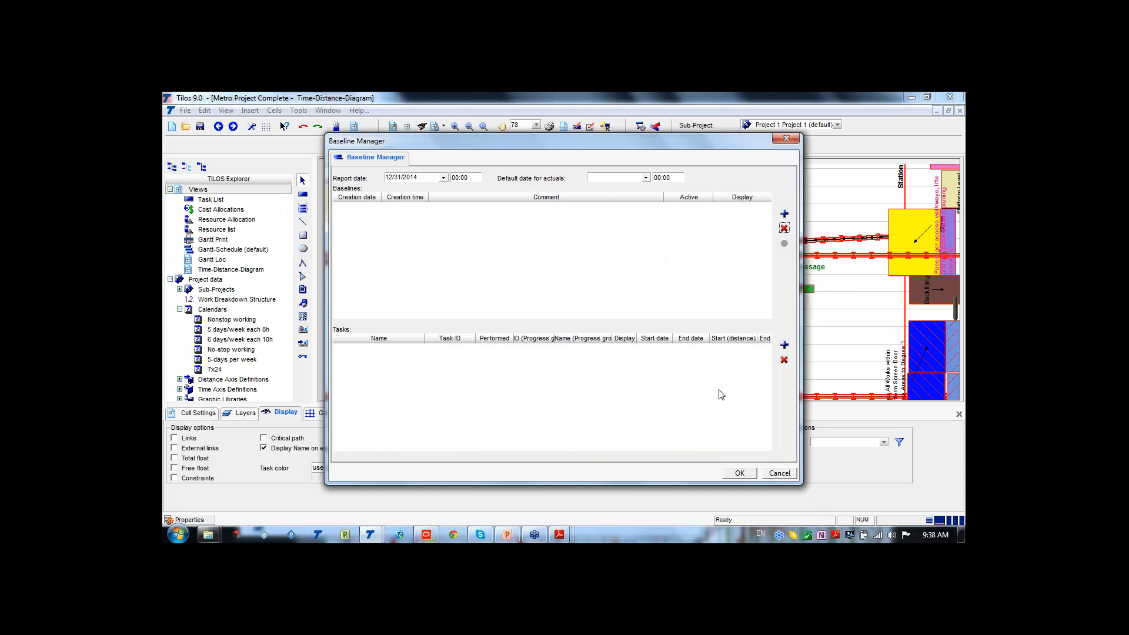
pyautogui.click(735, 472)
# - Show the progress settings of the Complete for Both Bores invert task and review the available progress methods
pyautogui.scroll(2, 665, 267)
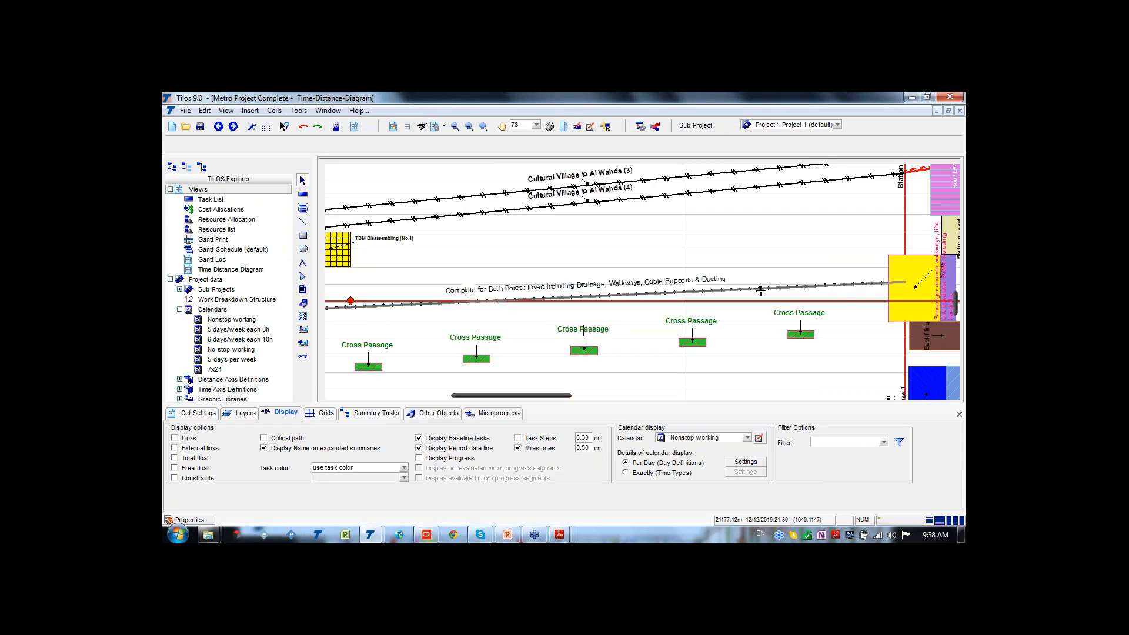
pyautogui.click(761, 288)
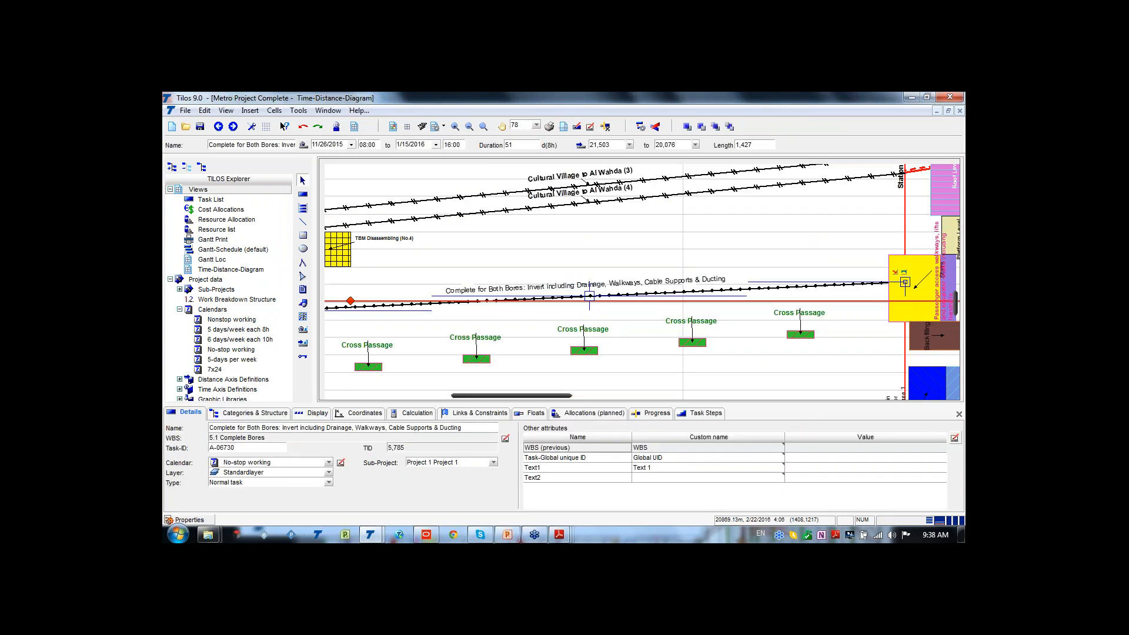
pyautogui.click(649, 414)
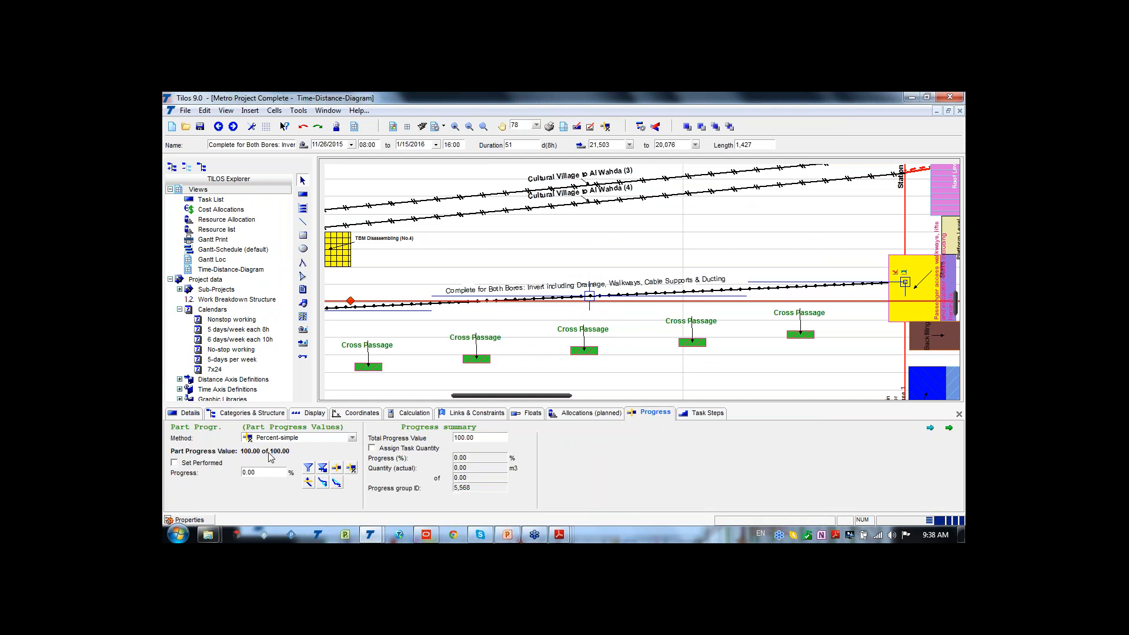
pyautogui.click(352, 440)
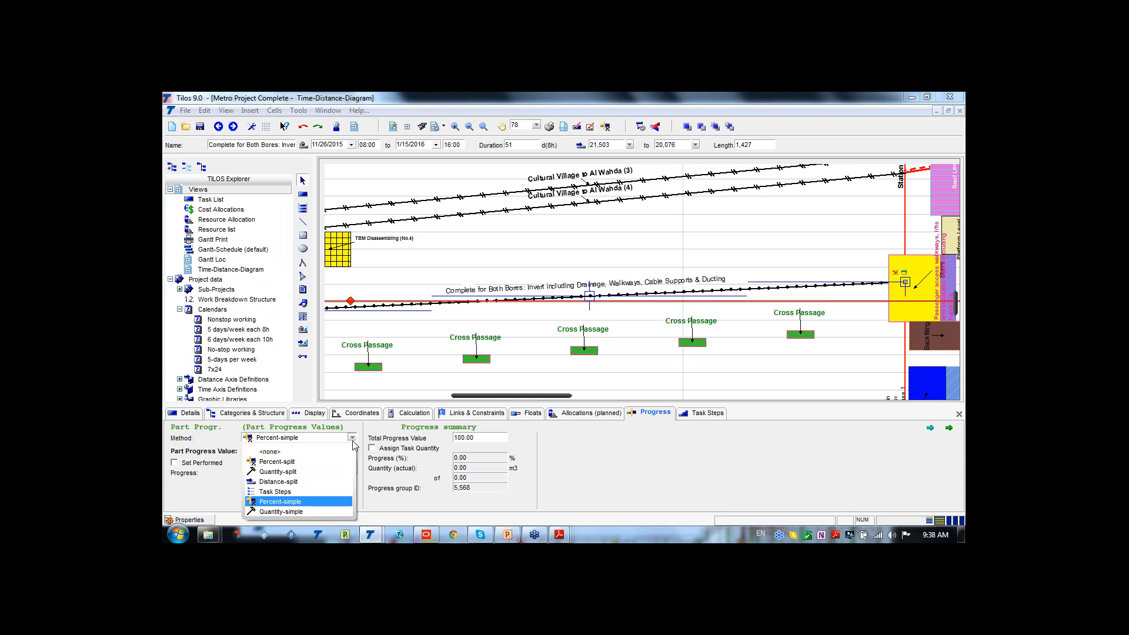
pyautogui.click(351, 440)
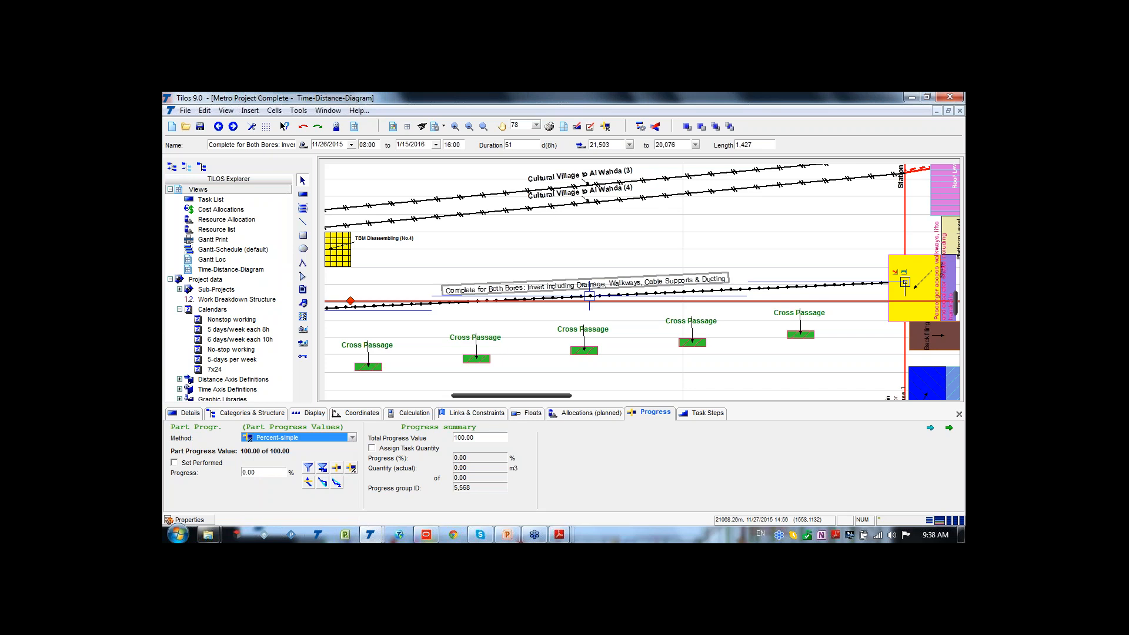
# - Set the Complete for Both Bores task's progress to 45% and shift the task to start on 10/30/2015
pyautogui.click(270, 474)
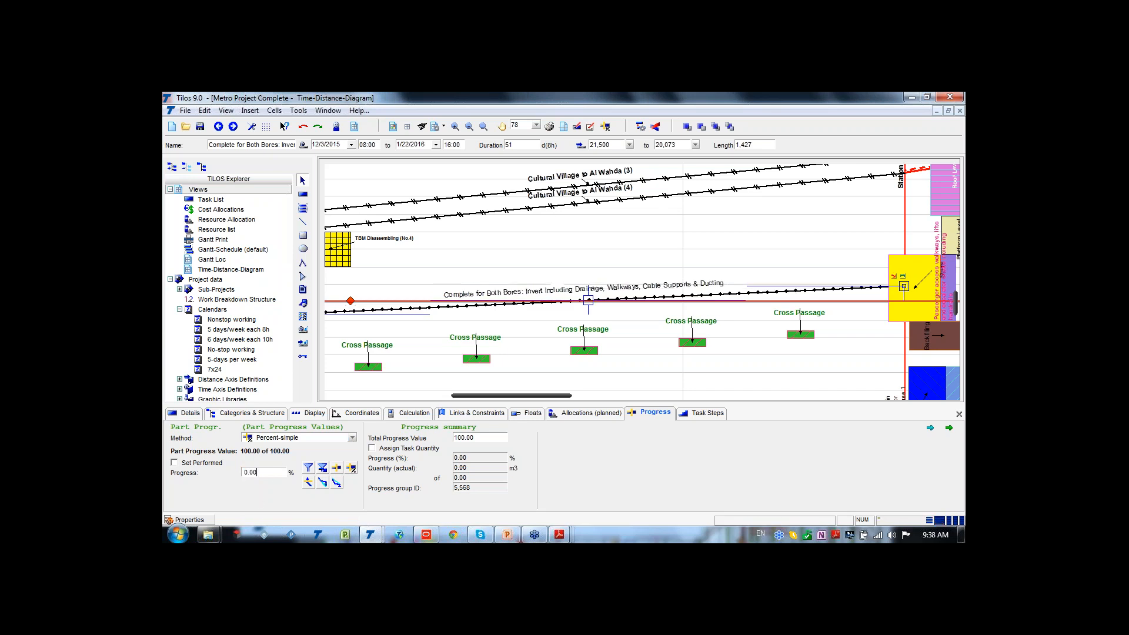
pyautogui.click(175, 463)
pyautogui.doubleClick(265, 474)
pyautogui.write('45')
pyautogui.press('Return')
pyautogui.moveTo(619, 298)
pyautogui.mouseDown()
pyautogui.moveTo(618, 329)
pyautogui.moveTo(619, 278)
pyautogui.mouseUp()
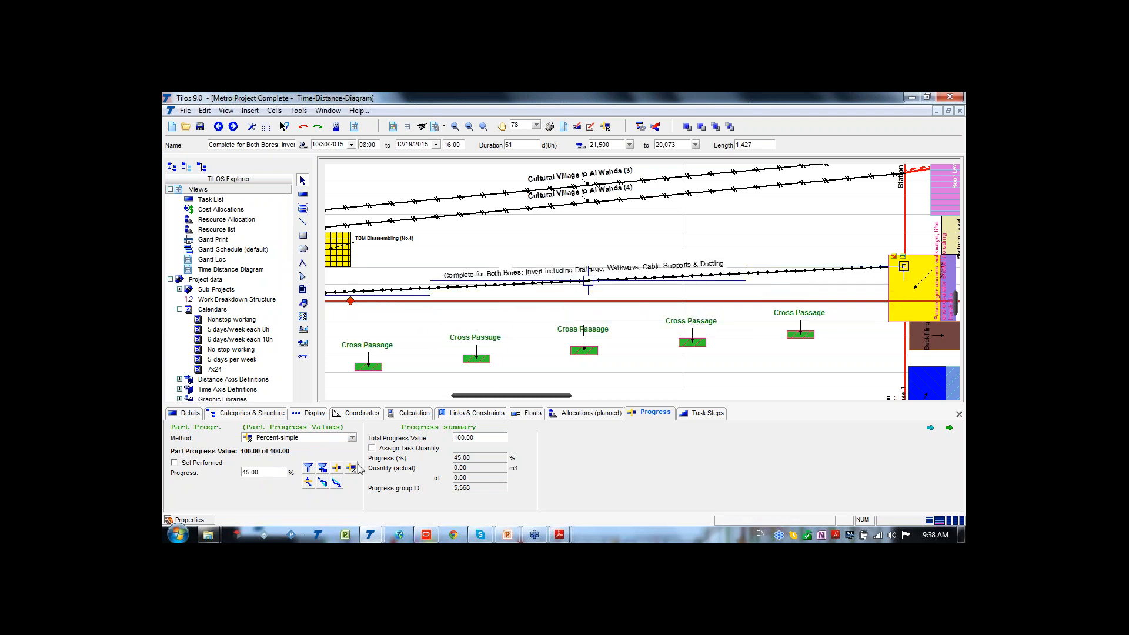
# - Set the Complete for Both Bores task's progress to 100% and deselect the task
pyautogui.doubleClick(253, 473)
pyautogui.write('100')
pyautogui.press('Return')
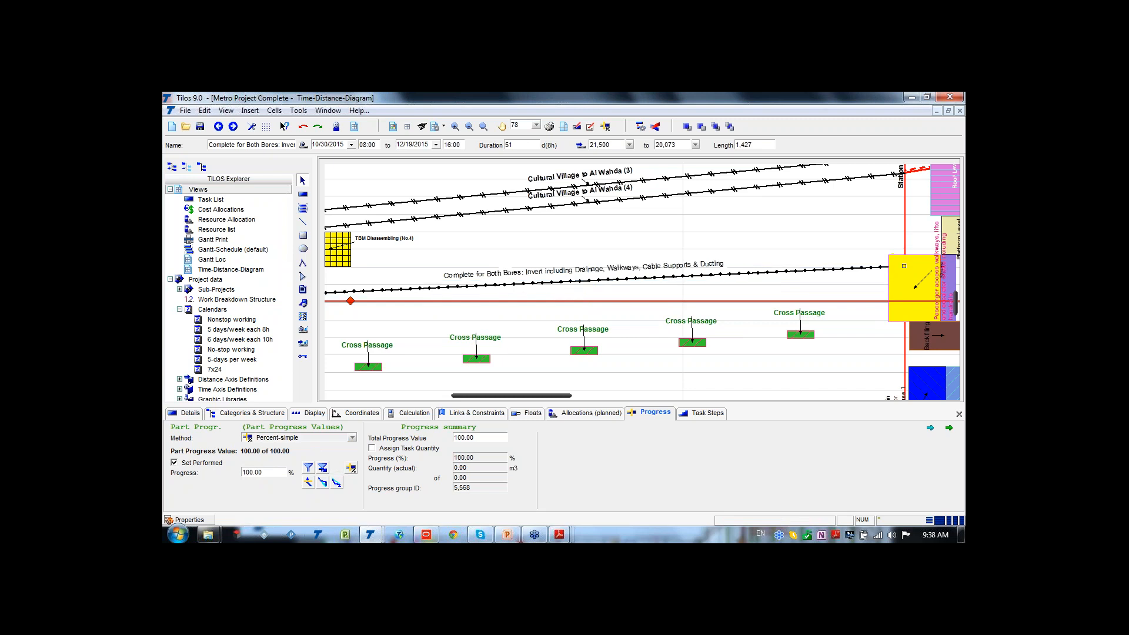
pyautogui.click(650, 294)
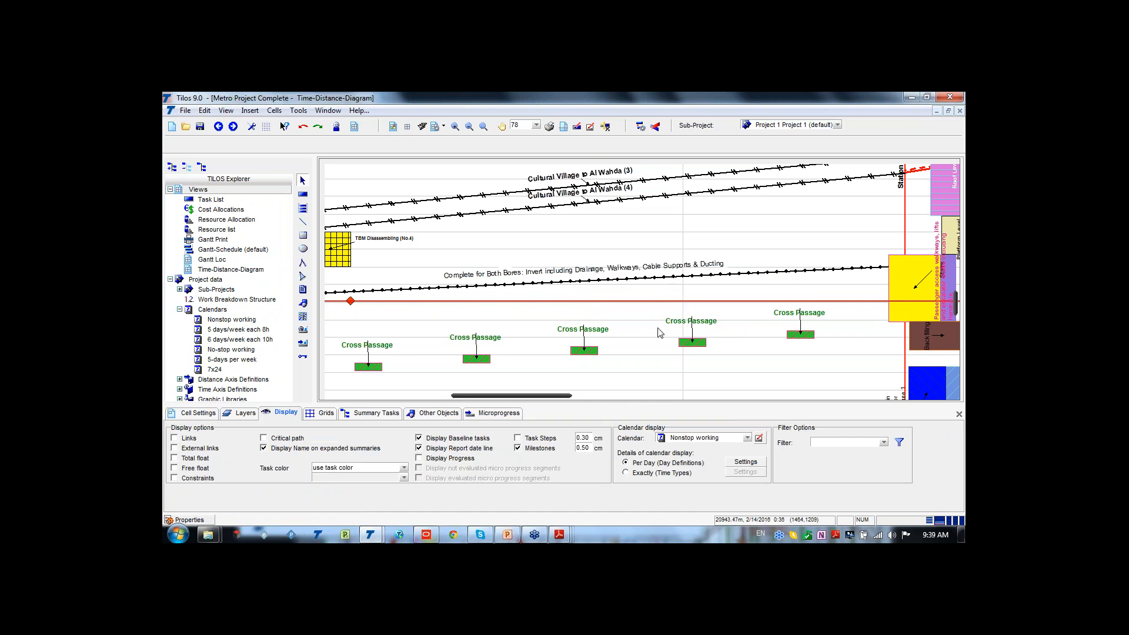
pyautogui.scroll(-1, 653, 321)
pyautogui.scroll(-3, 653, 322)
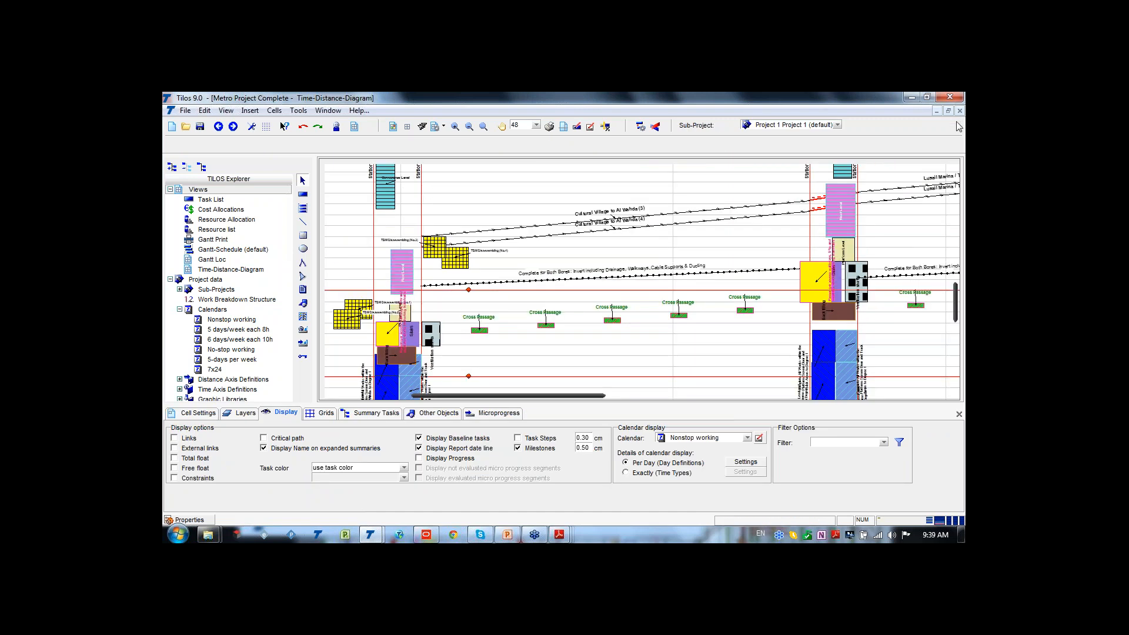